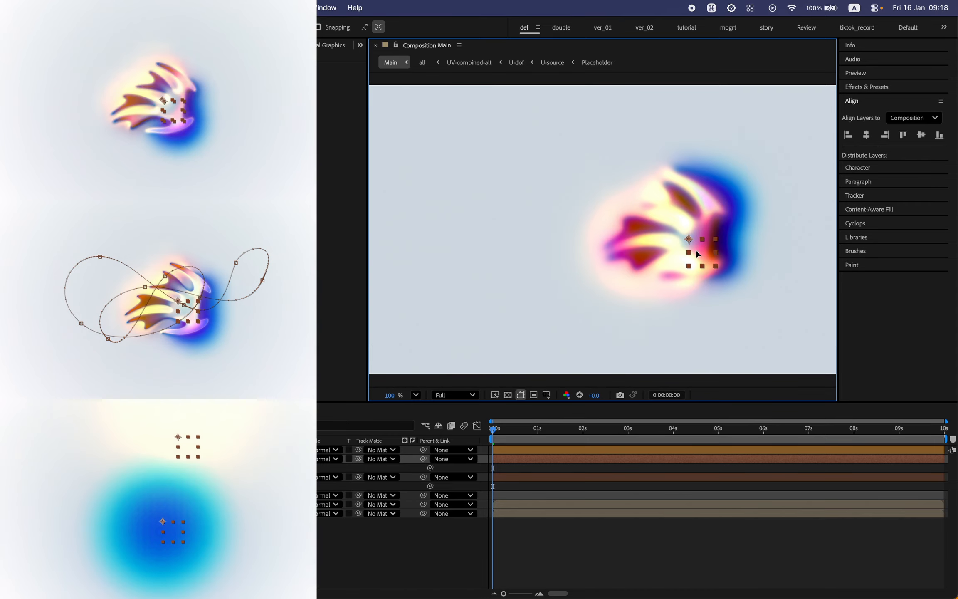
Reposition the selected null in the Main composition in small moves to change how the gradient blurs around the shape
left_click_drag(695, 250, 702, 253)
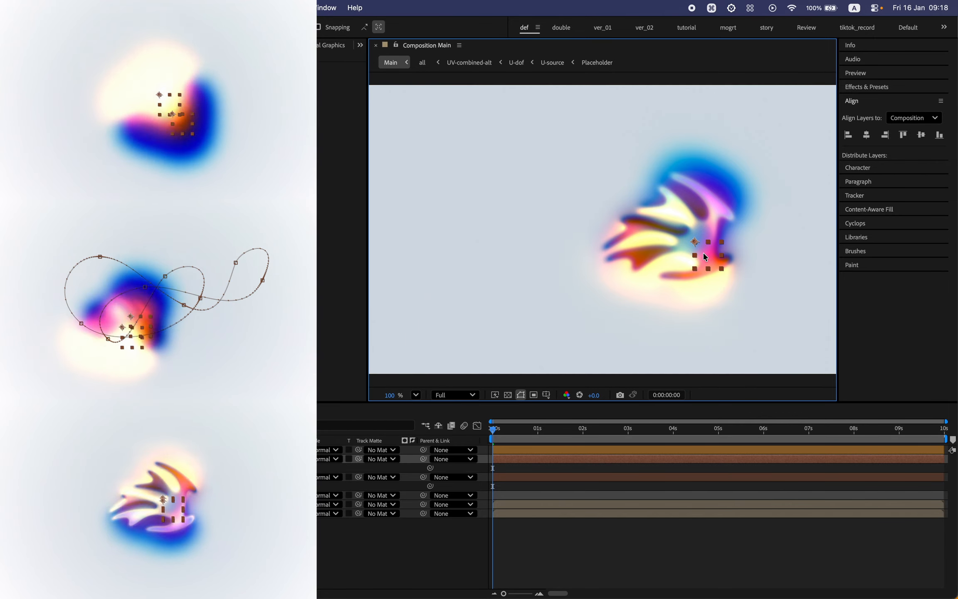
left_click_drag(703, 253, 709, 252)
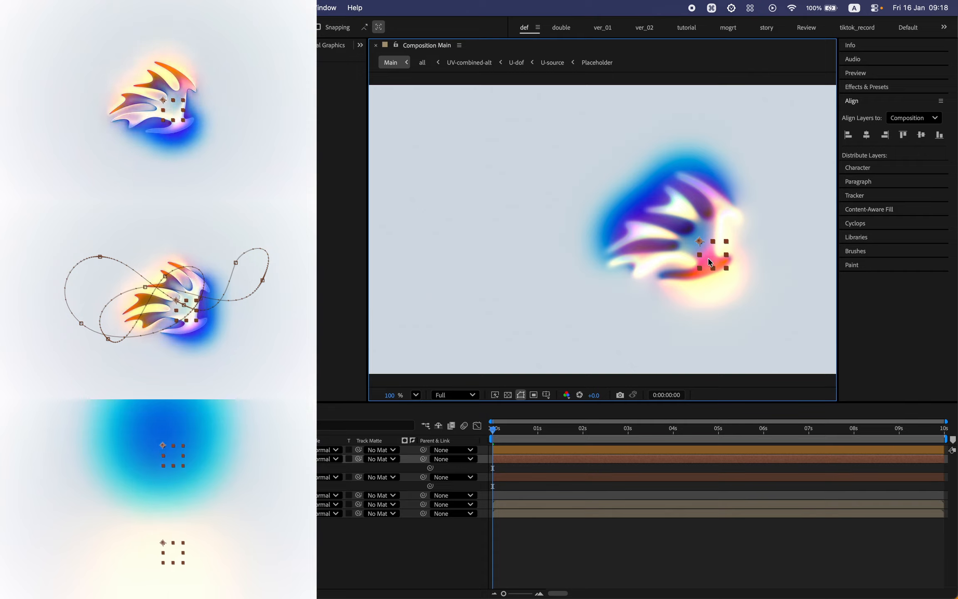
left_click_drag(710, 264, 708, 262)
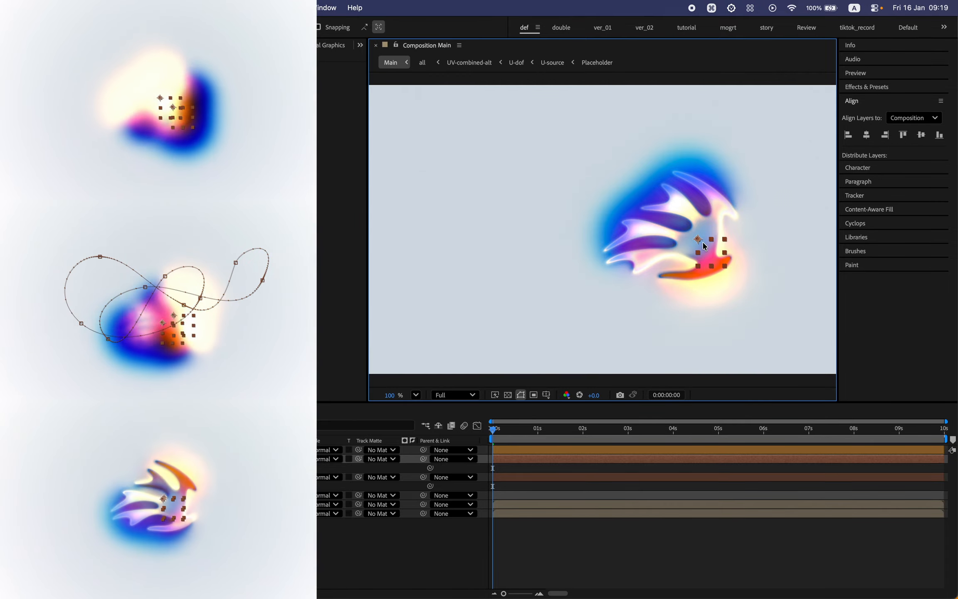
left_click_drag(706, 247, 705, 245)
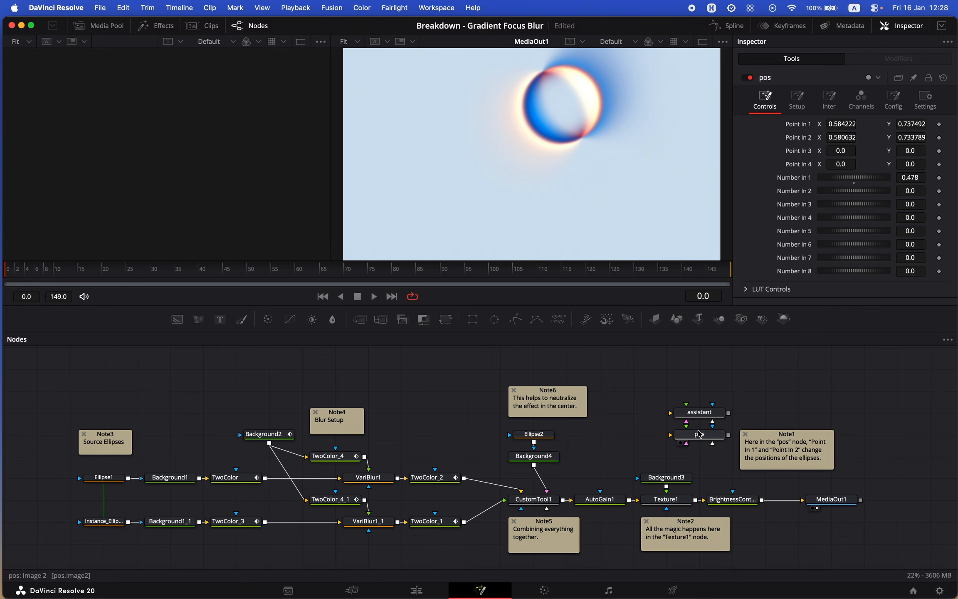
Use the pos node to spread the two ellipse points apart and bring both together slightly off the frame's centre
left_click(691, 436)
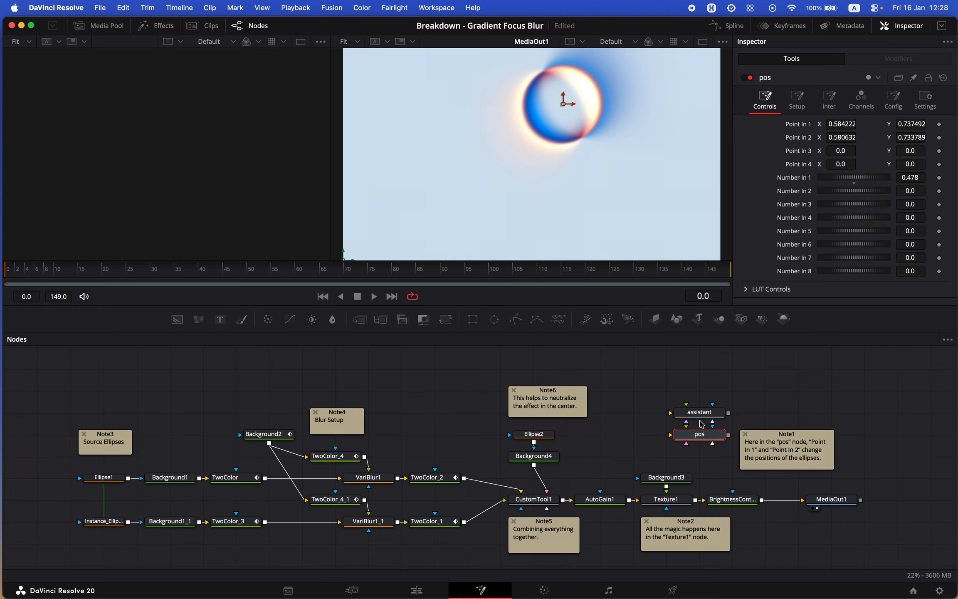
left_click_drag(563, 101, 654, 220)
left_click_drag(564, 102, 544, 148)
left_click_drag(653, 218, 545, 151)
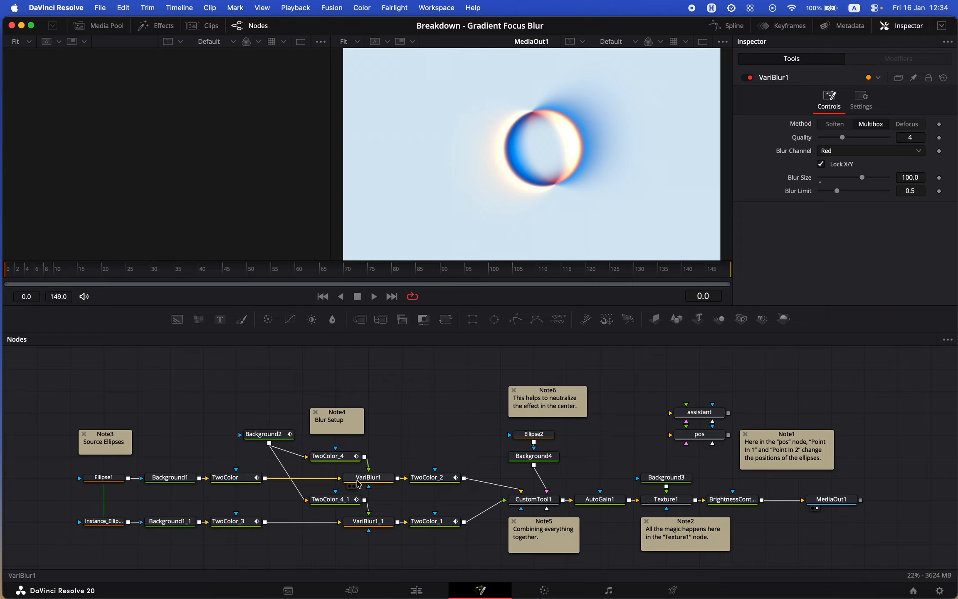
Inspect the VariBlur1 node and the Texture1 node's settings
left_click(349, 486)
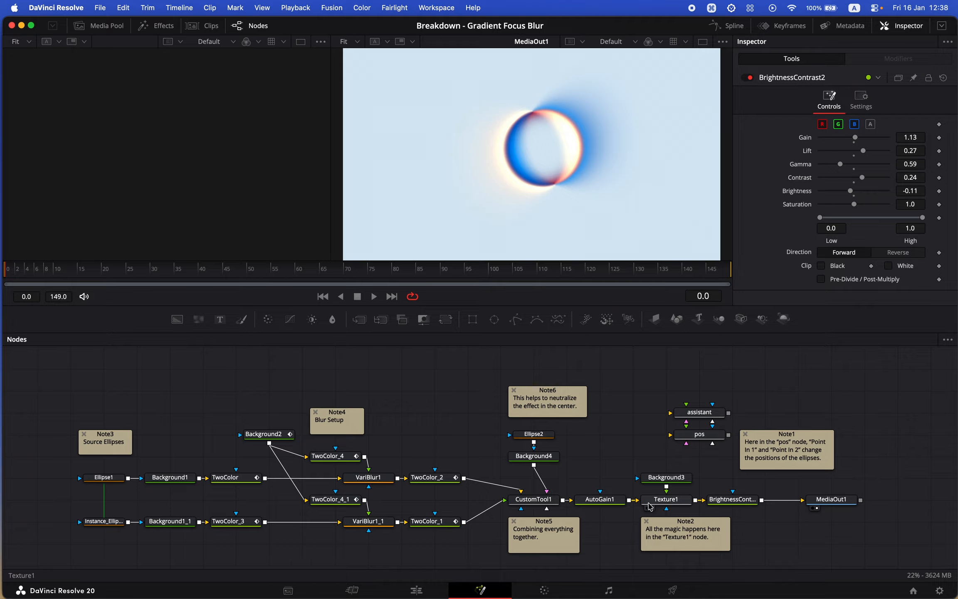
left_click(651, 505)
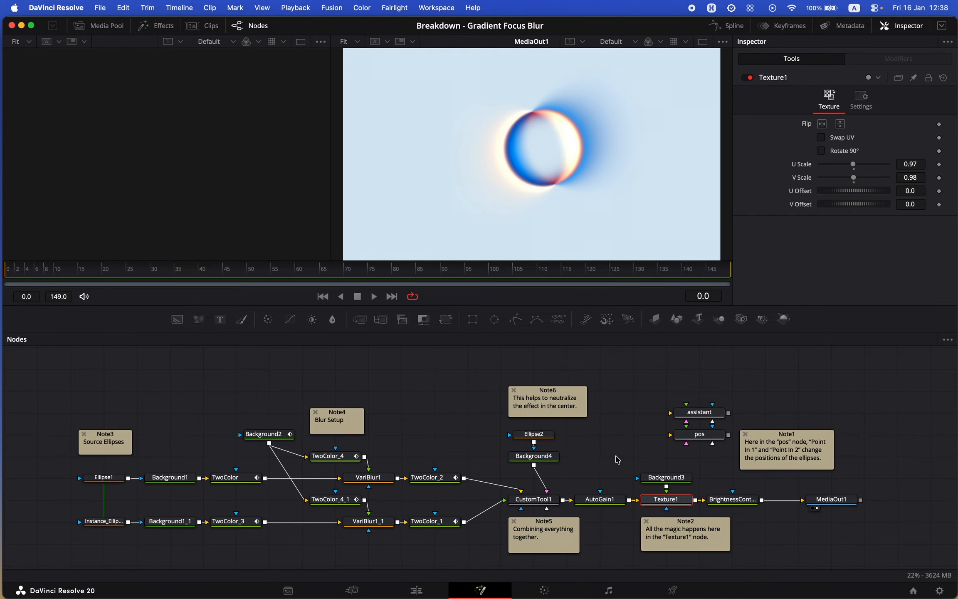
Shift the nodes from AutoGain1 to MediaOut1 and their companion nodes farther from CustomTool1 to make room
scroll(617, 458, "right", 10)
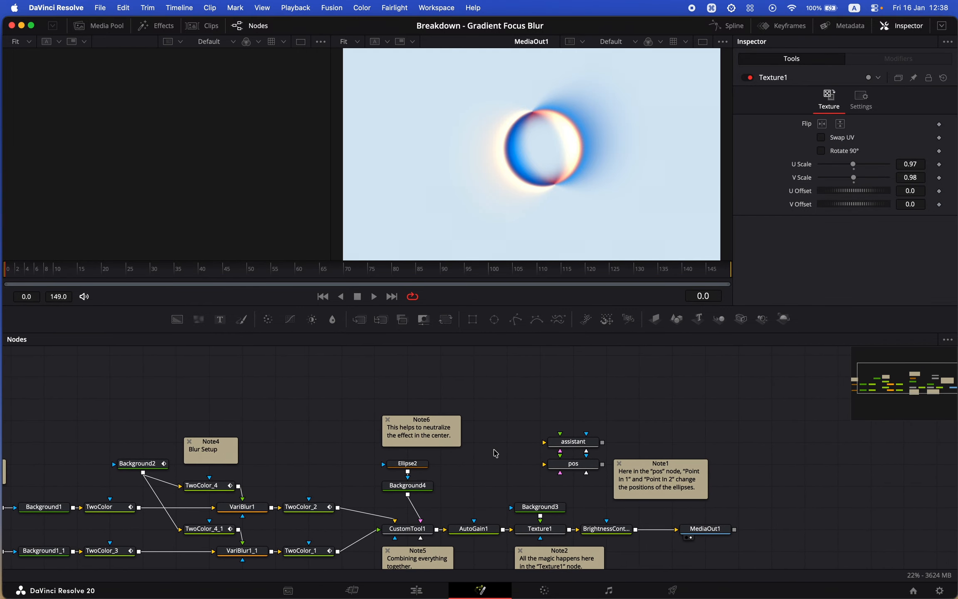
left_click_drag(485, 451, 737, 559)
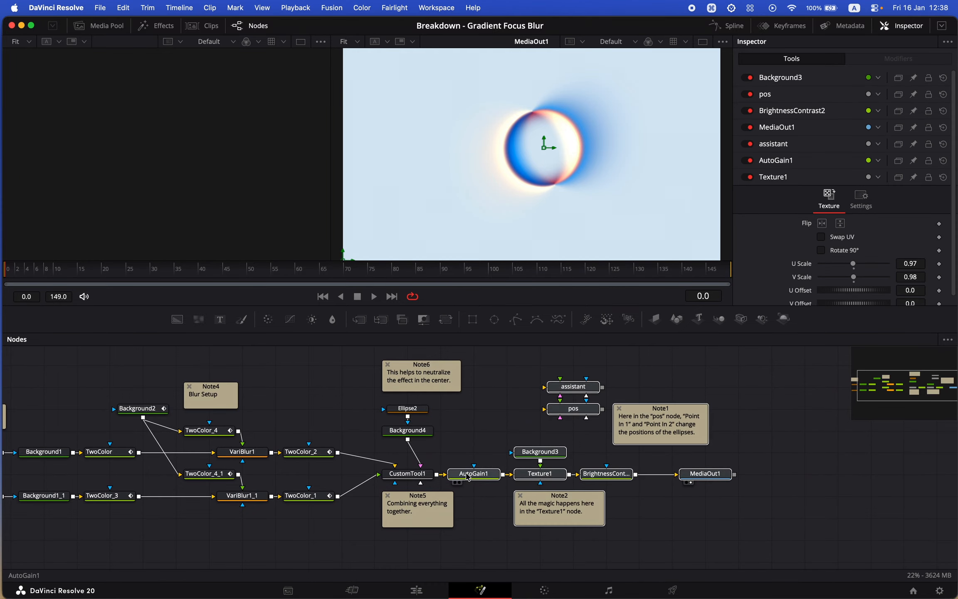
left_click_drag(483, 478, 582, 478)
Add a GradientColor node fed by CustomTool1's output and preview it in the first viewer
scroll(557, 457, "up", 2)
key("shift+space")
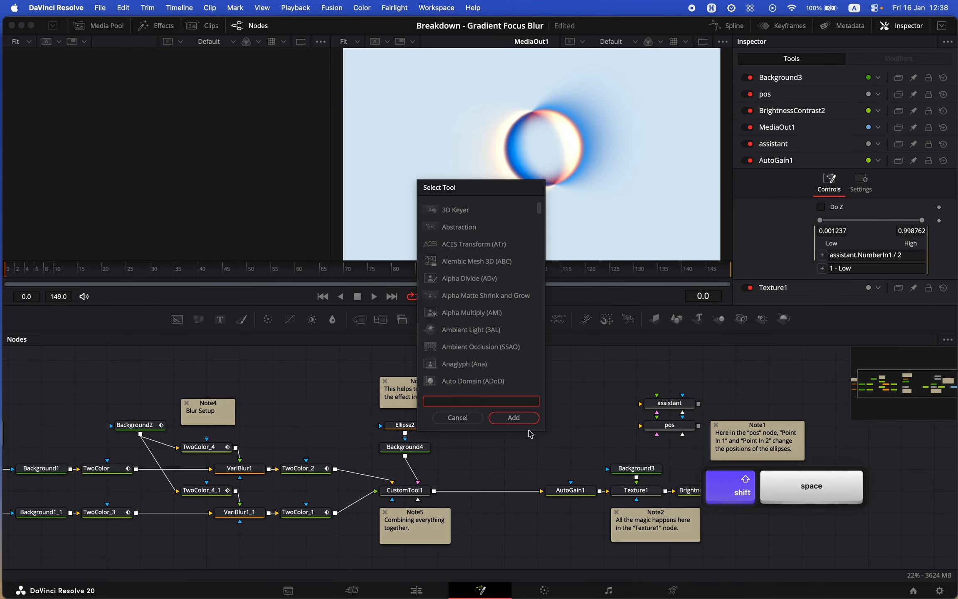
type("gr")
key("Down")
key("Down")
key("Down")
key("Return")
scroll(497, 439, "up", 2)
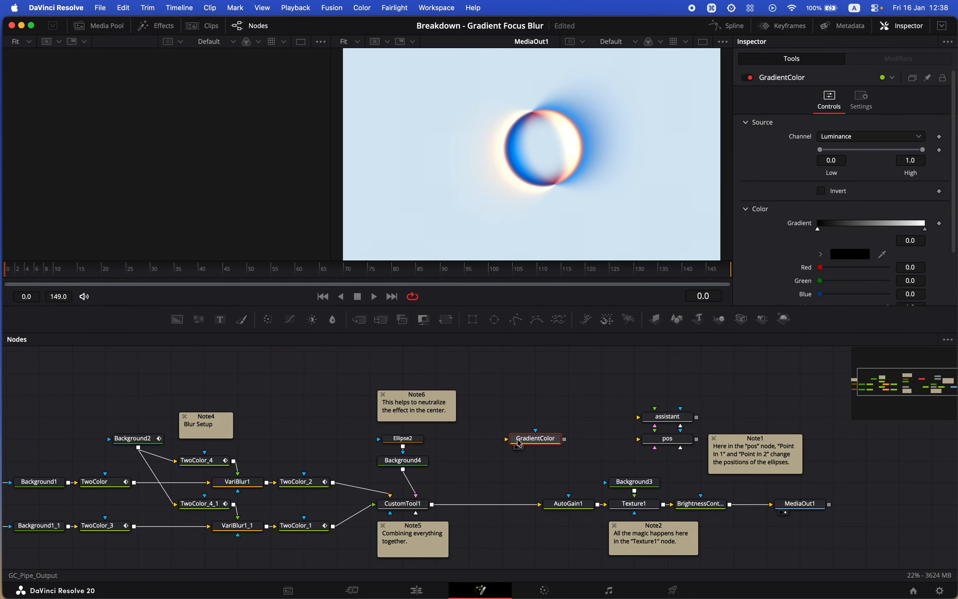
left_click_drag(434, 506, 506, 439)
key("1")
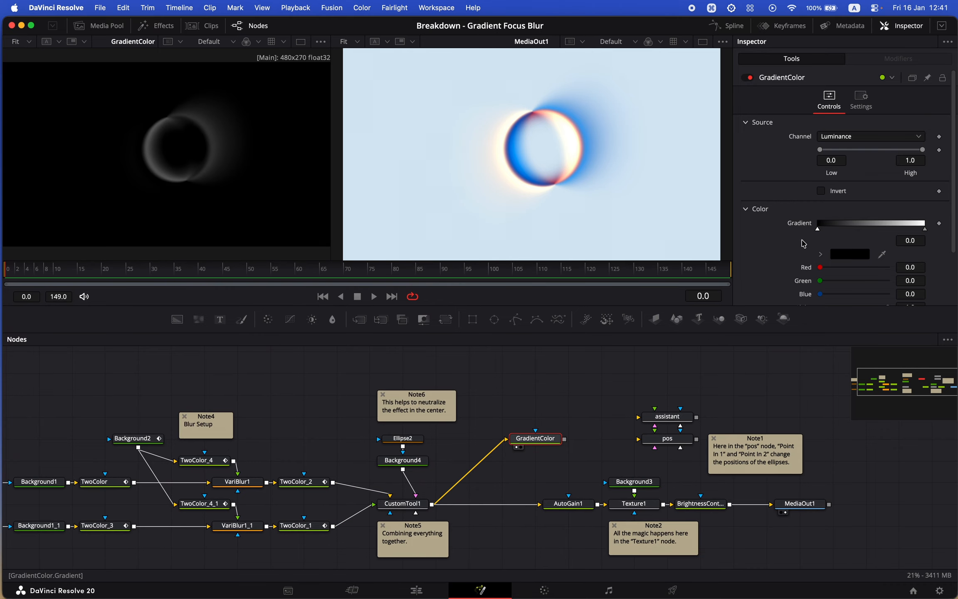
Add three intermediate stops to GradientColor's gradient, coloured teal, green and coral red
left_click(835, 225)
left_click_drag(820, 280, 860, 293)
left_click(851, 225)
left_click_drag(833, 267, 866, 267)
left_click_drag(866, 294, 848, 280)
left_click(867, 225)
left_click_drag(870, 267, 881, 267)
left_click_drag(840, 293, 846, 294)
Set the gradient's first stop to the light blue sampled from the background of the final image
left_click(818, 228)
left_click_drag(820, 280, 862, 294)
left_click_drag(820, 267, 644, 202)
Set the gradient offset to -0.029, shorten the cycle length and set the repeat mode to Ping-Pong
scroll(805, 274, "down", 3)
left_click_drag(857, 268, 849, 267)
left_click(870, 281)
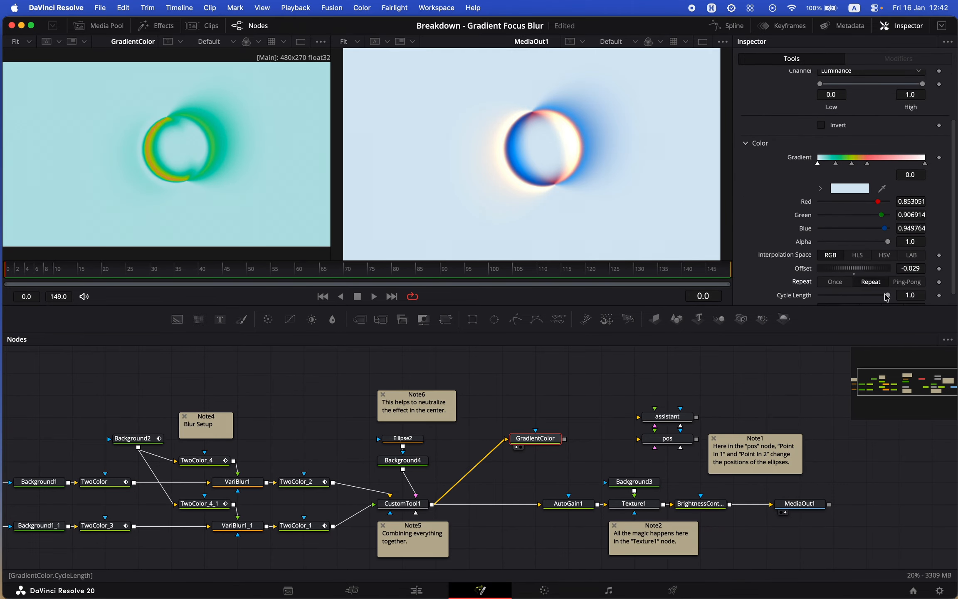
left_click_drag(887, 295, 843, 295)
left_click(906, 281)
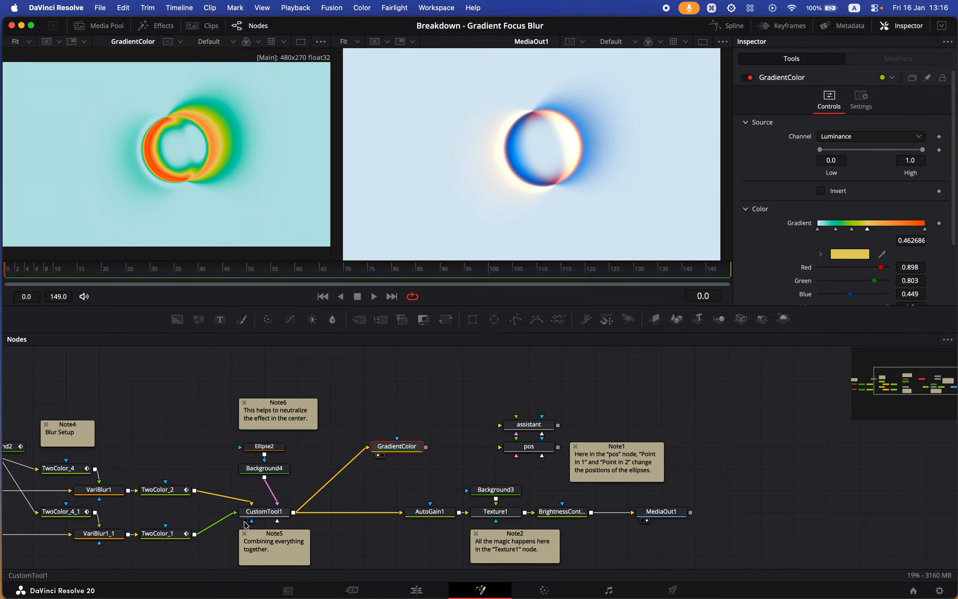
Compare the CustomTool1 output with the GradientColor output in the first viewer
left_click(245, 521)
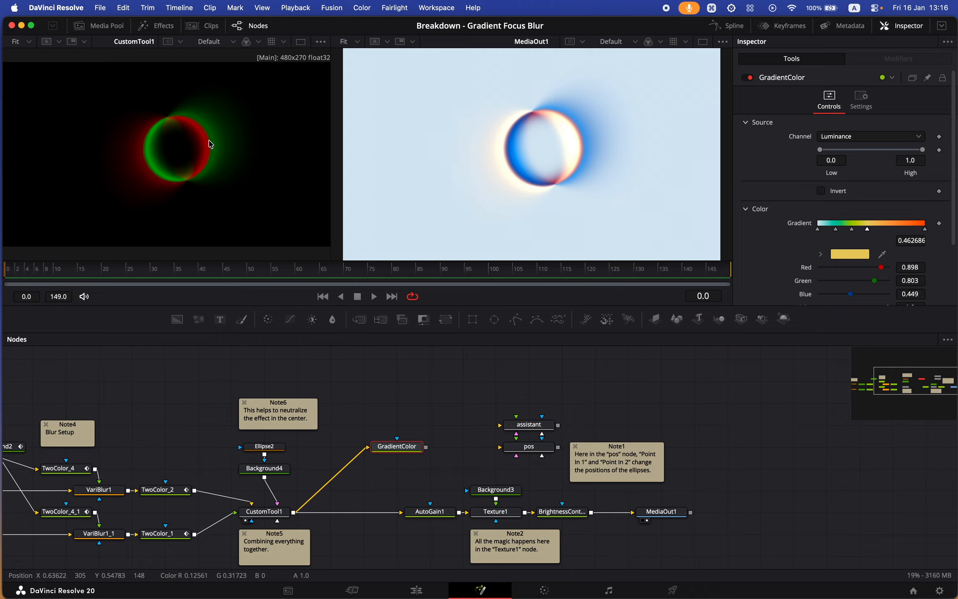
left_click(378, 456)
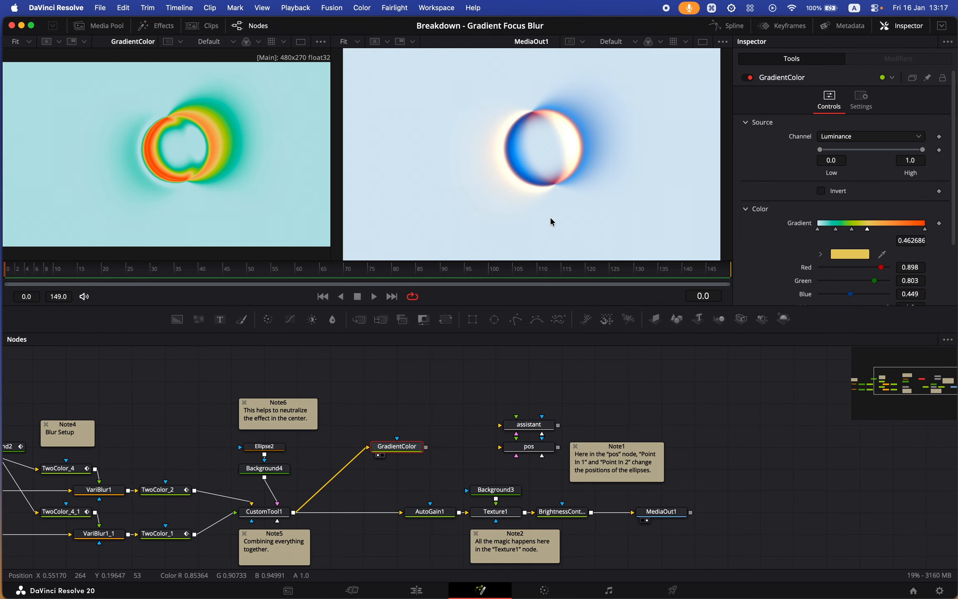
left_click(260, 506)
left_click(246, 520)
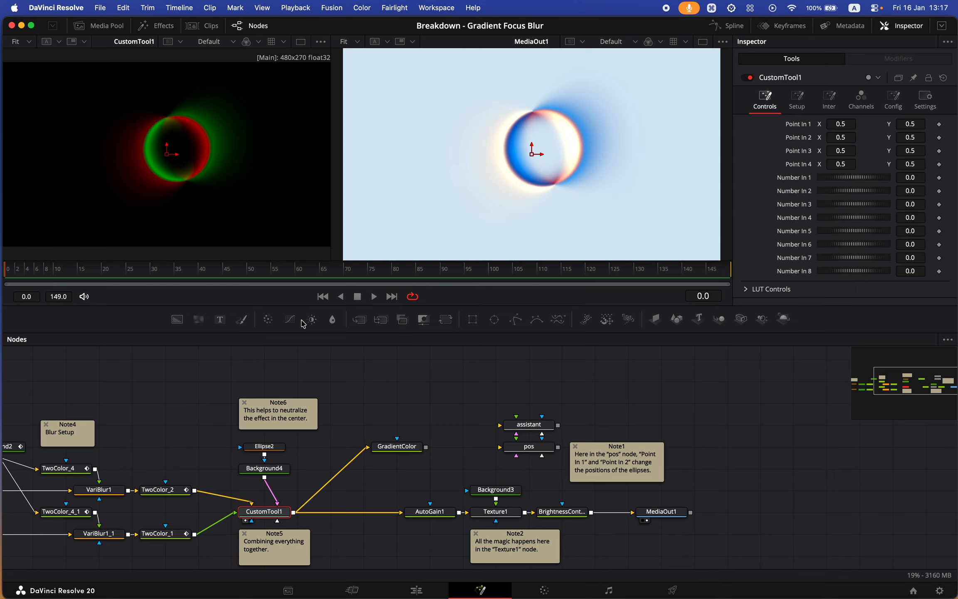
Examine Background3's four-corner gradient alongside the CustomTool1 map and the final MediaOut1 result
left_click(481, 493)
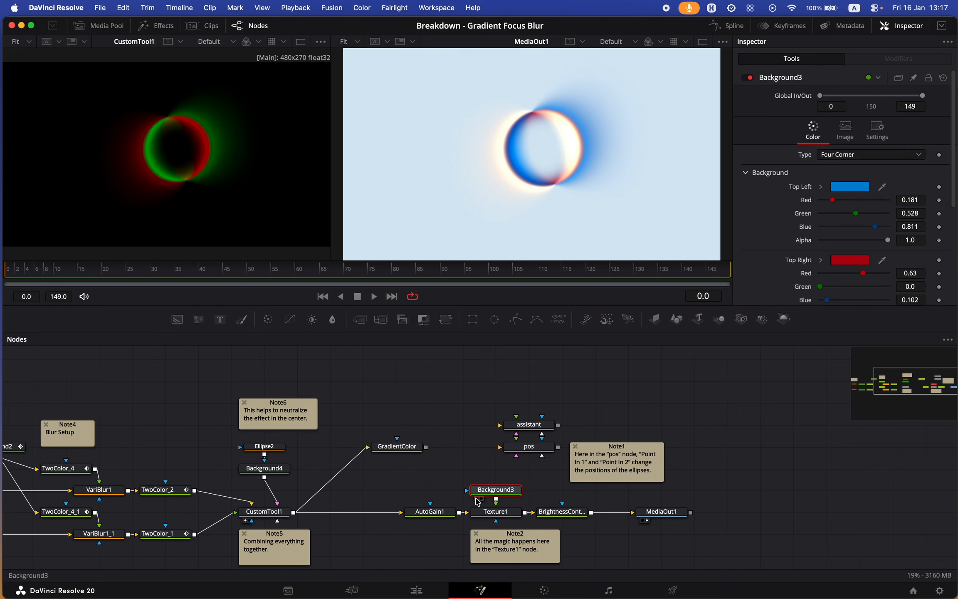
left_click(477, 498)
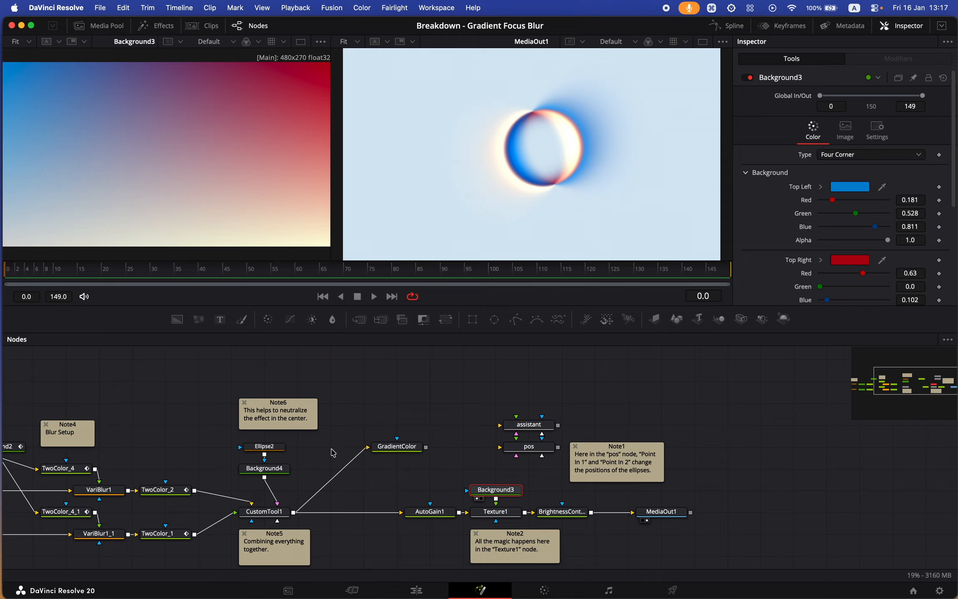
left_click(245, 522)
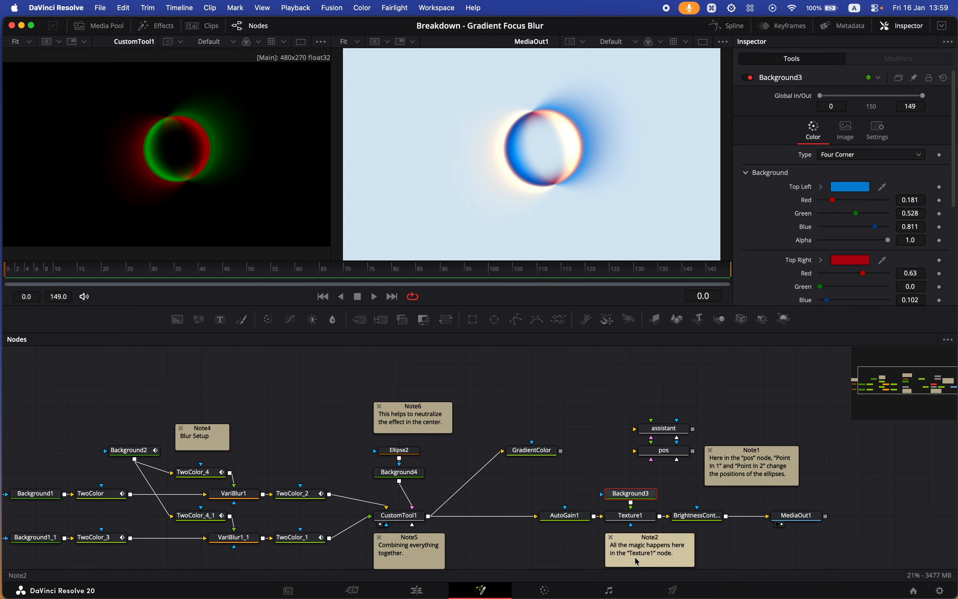
left_click(616, 503)
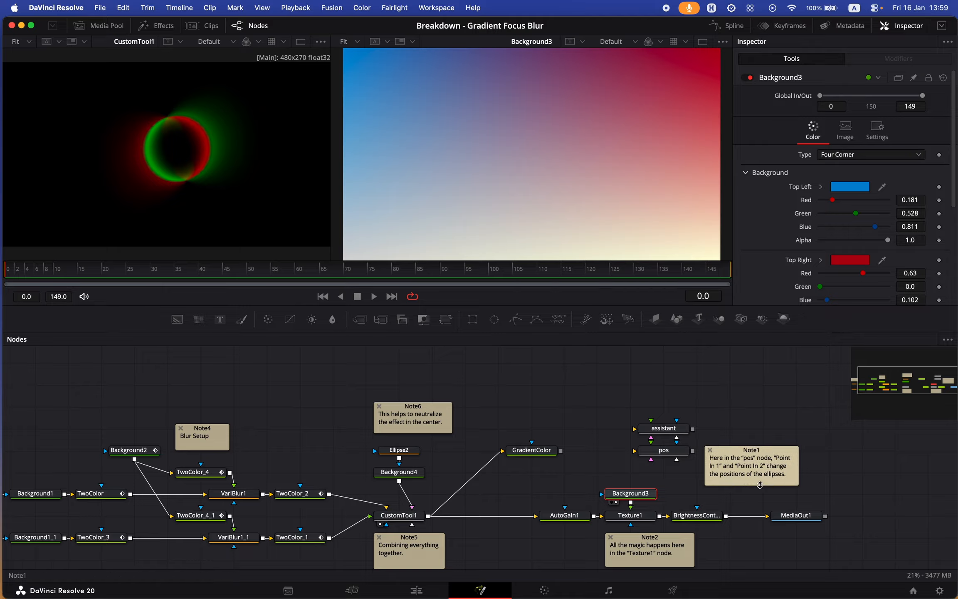
left_click(782, 525)
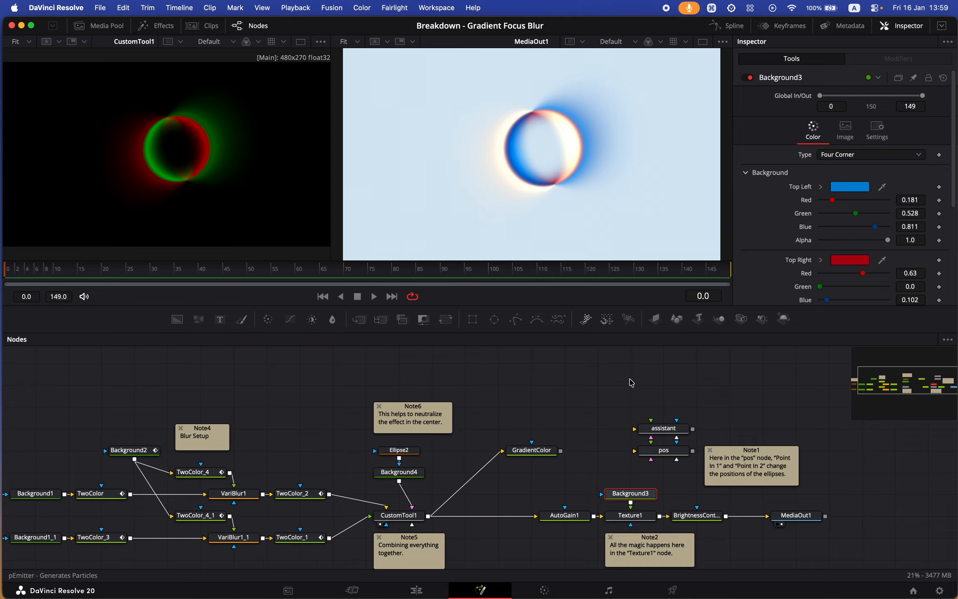
left_click(613, 502)
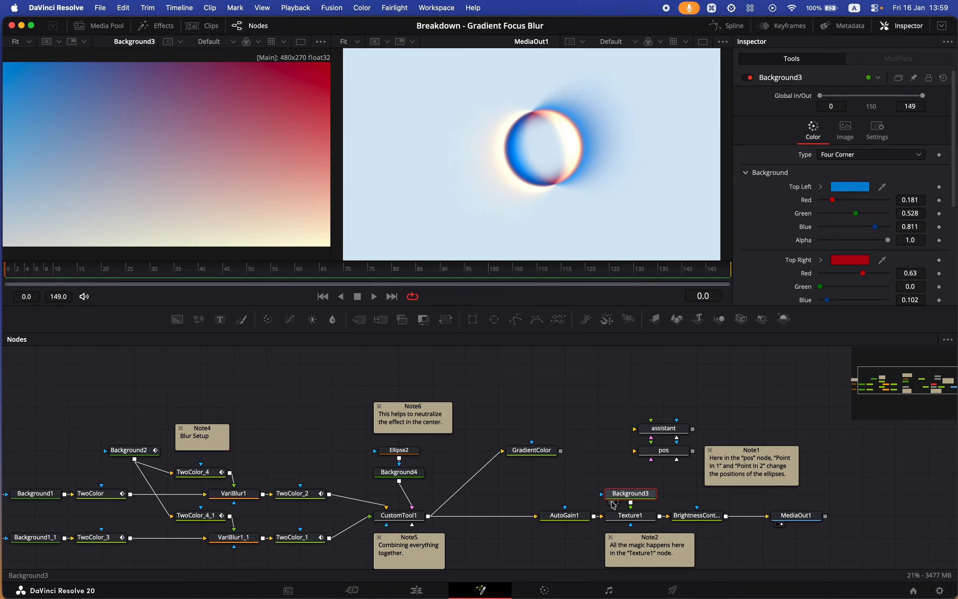
left_click(380, 526)
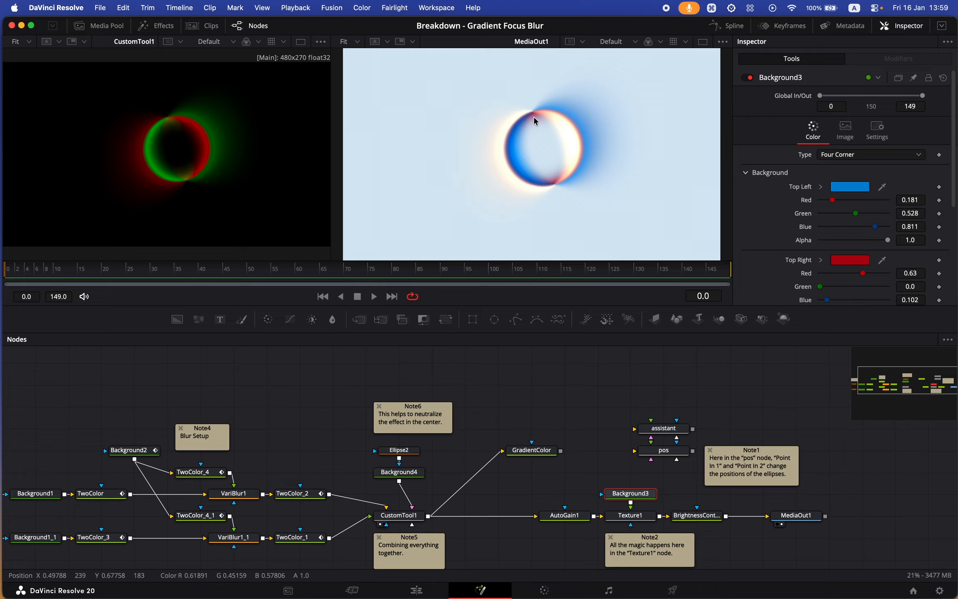
left_click(617, 502)
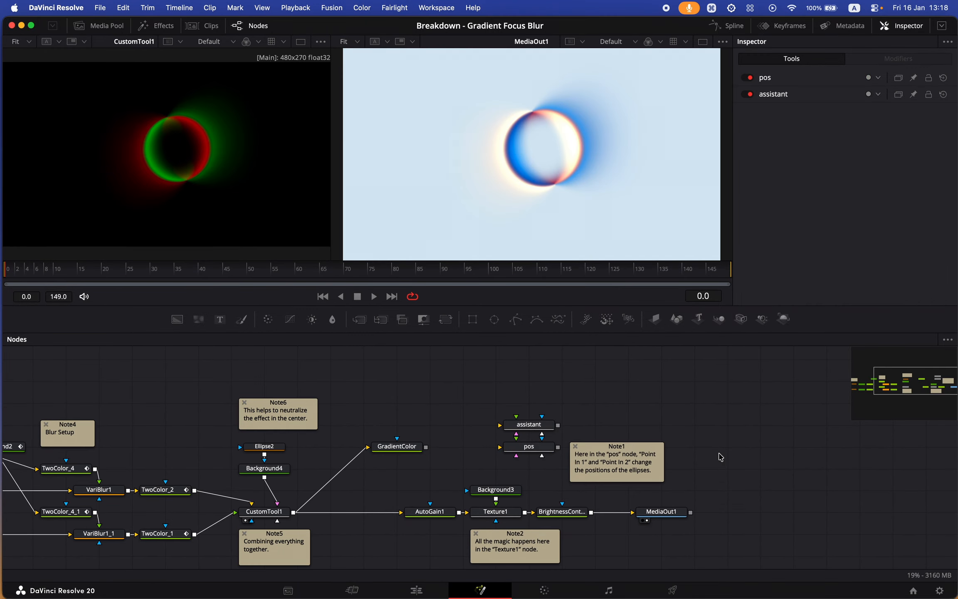
Make room above Texture1 and merge a new Background node over Background3, previewing the merge in the first viewer
mouse_move(704, 403)
left_mouse_down()
mouse_move(588, 445)
mouse_move(492, 453)
mouse_move(468, 497)
mouse_move(491, 427)
left_mouse_up()
left_click(558, 469)
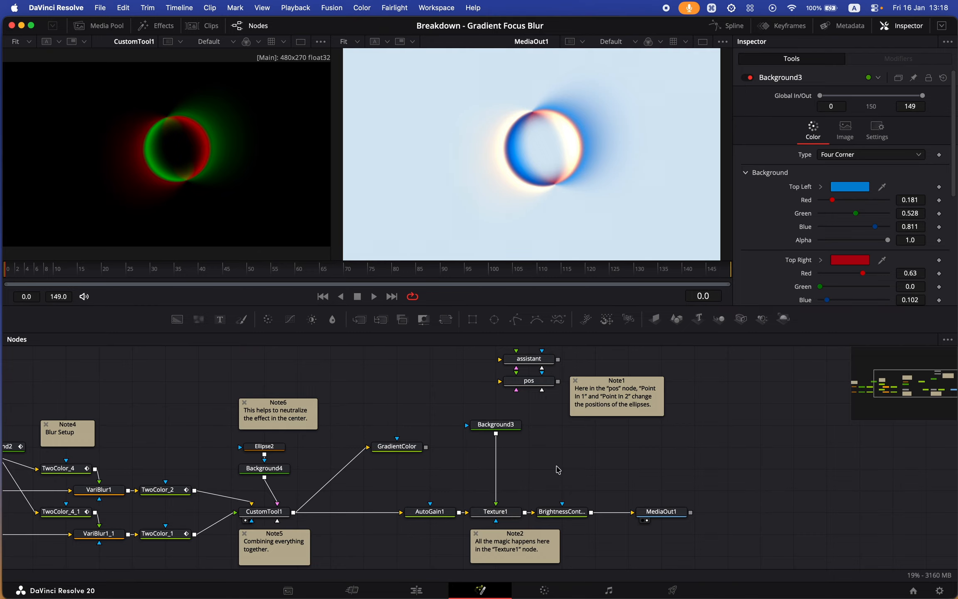
left_click(177, 319)
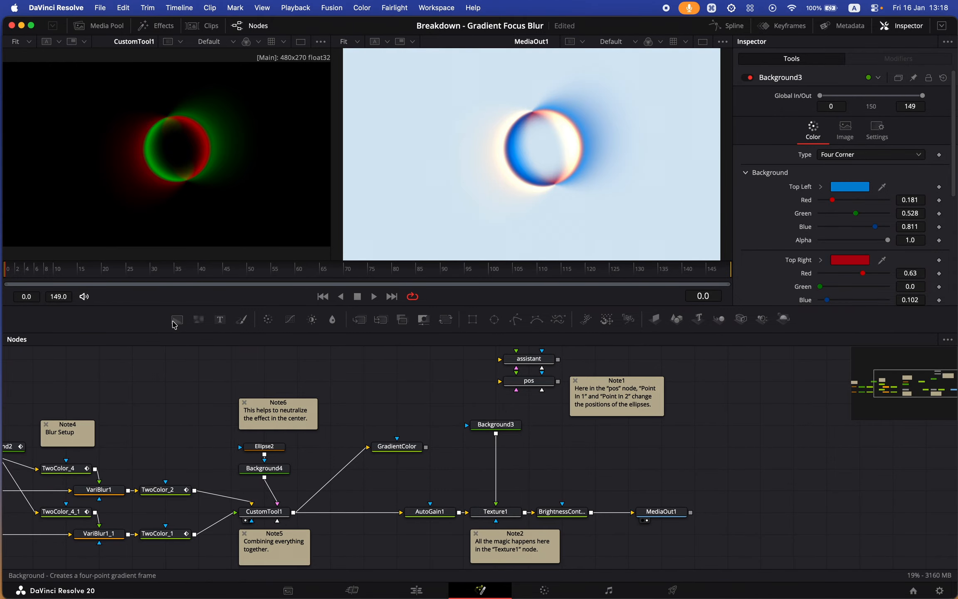
left_click(499, 425)
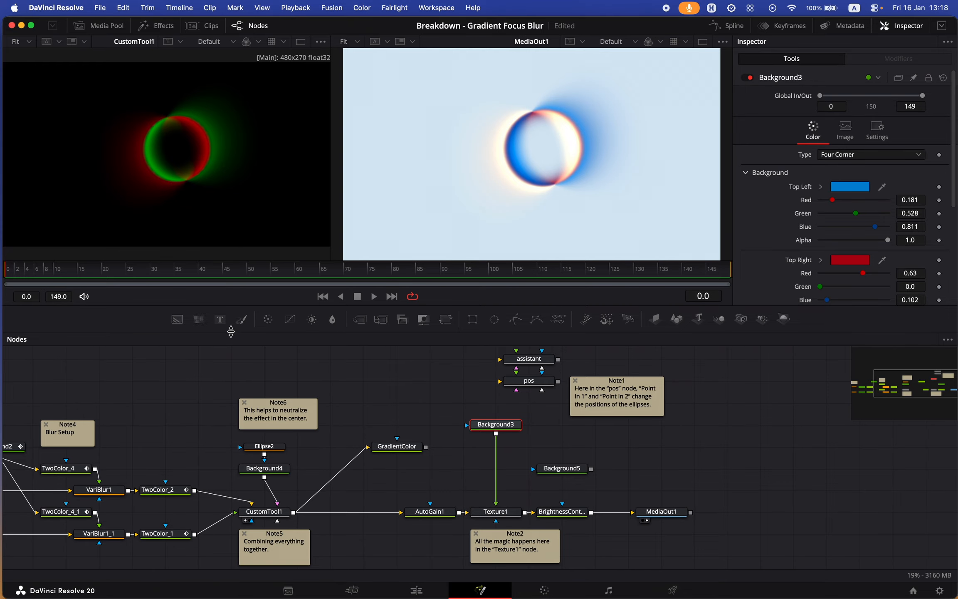
left_click(365, 325)
left_click_drag(592, 469, 466, 447)
left_click(476, 455)
Set Background5's type to Gradient and add a green stop and a turquoise stop at about 0.62
left_click(557, 469)
left_click(844, 154)
left_click(856, 217)
left_click(848, 227)
left_click(884, 227)
left_click_drag(824, 272, 825, 271)
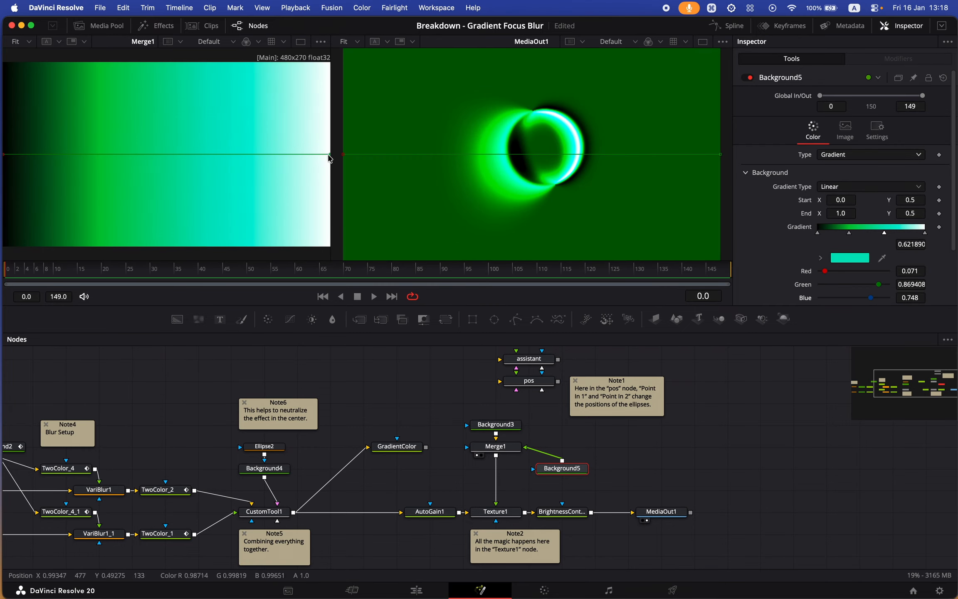
Make Background5's gradient Radial with Ping-Pong repeat, starting at about (0.80, 0.69) and ending at about (0.69, 0.50)
left_click_drag(329, 154, 206, 139)
left_click_drag(4, 154, 118, 200)
left_click(870, 187)
left_click(840, 250)
left_click_drag(206, 139, 167, 169)
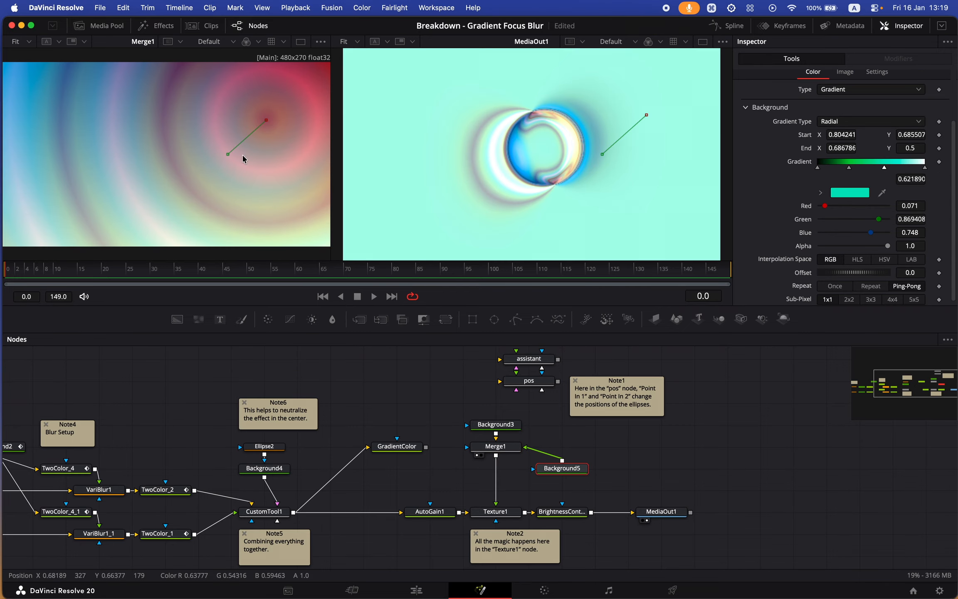
Use the pos node to move the ellipse points apart and back together at about (0.58, 0.51) and (0.57, 0.49)
left_click(529, 381)
left_click_drag(615, 152, 628, 160)
left_click_drag(544, 148, 417, 166)
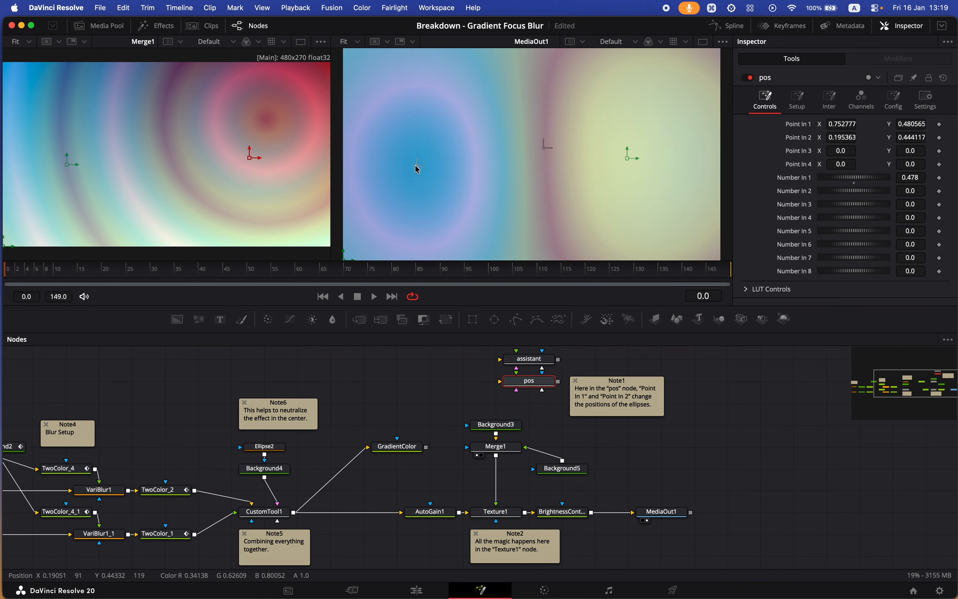
left_click_drag(627, 158, 530, 152)
left_click_drag(430, 175, 601, 150)
left_click_drag(529, 152, 564, 163)
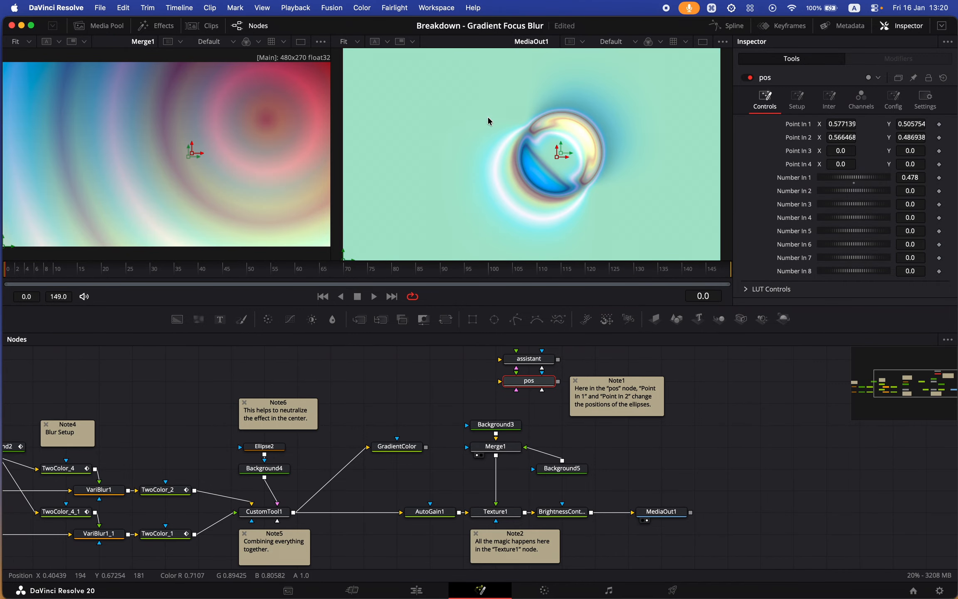
left_click(565, 474)
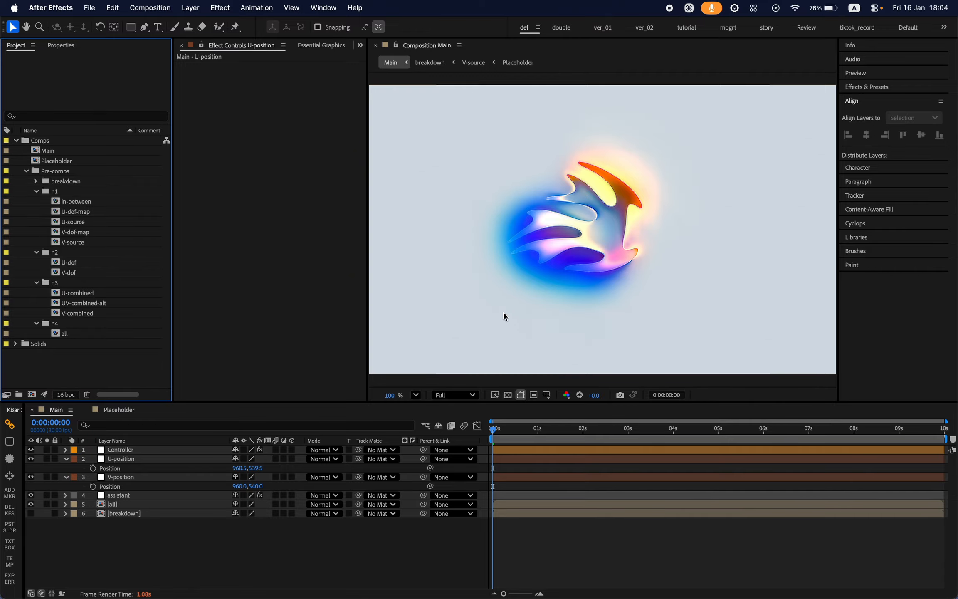
Open the Placeholder composition in the After Effects project
double_click(59, 163)
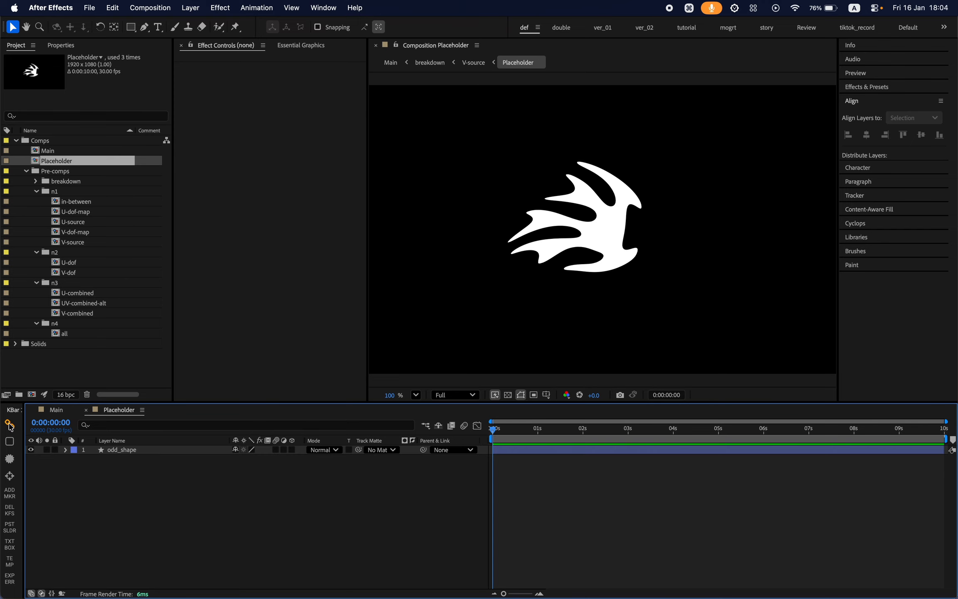
In the Main composition, move the U-position null to about (1418.5, 405.5) and the V-position null to about (414, 612)
left_click(54, 411)
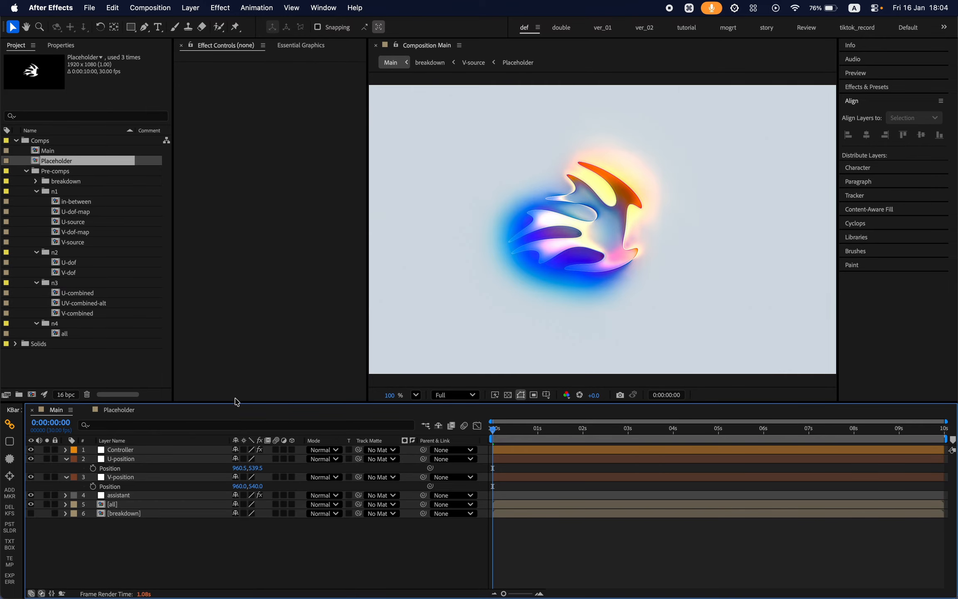
left_click(137, 460)
left_click_drag(618, 239, 740, 203)
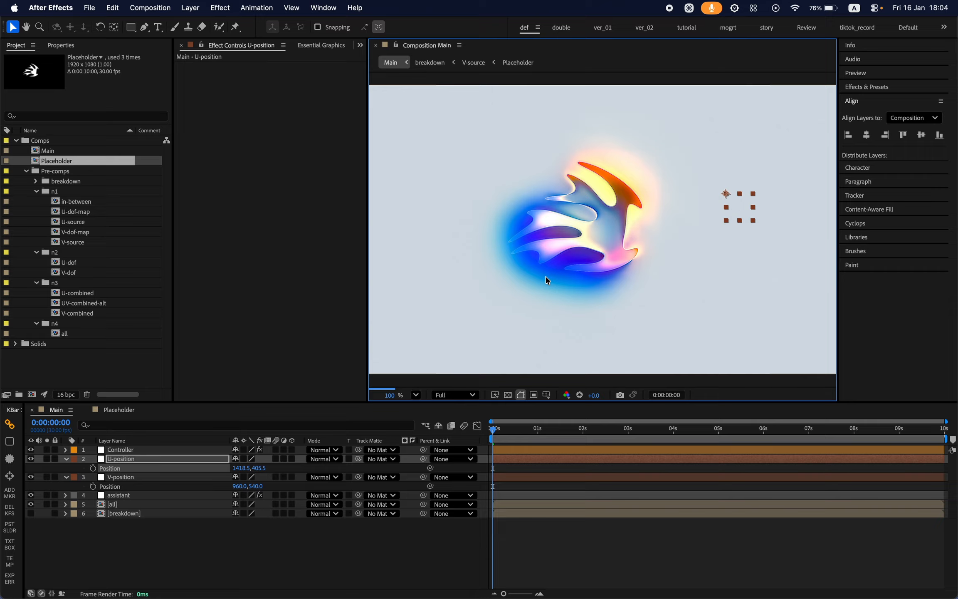
left_click(148, 476)
left_click_drag(610, 255, 464, 275)
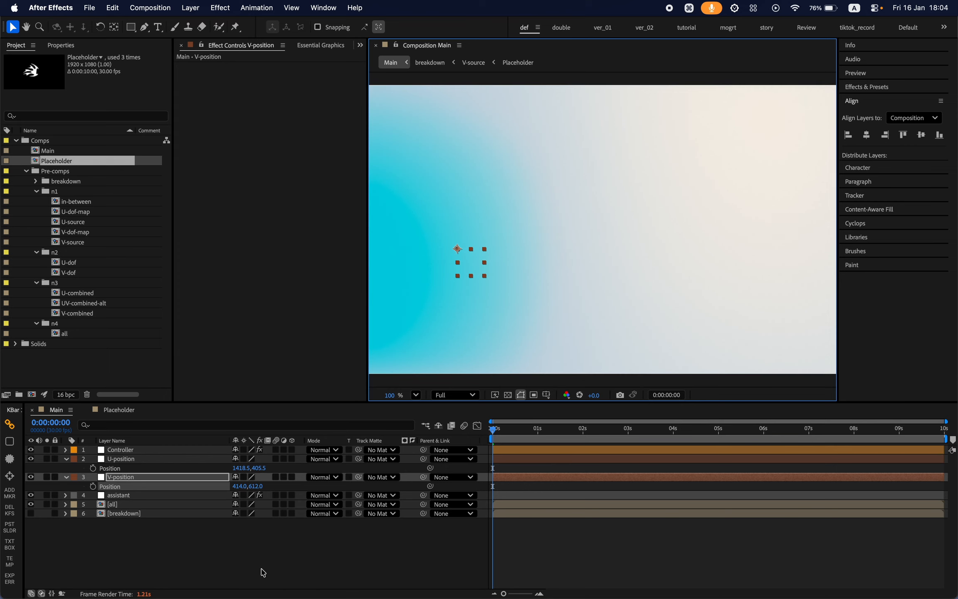
Show the breakdown layer instead of the all layer, moving U-position to about (1312.5, 201.5) and V-position to about (444, 726)
left_click(34, 504)
left_click(32, 514)
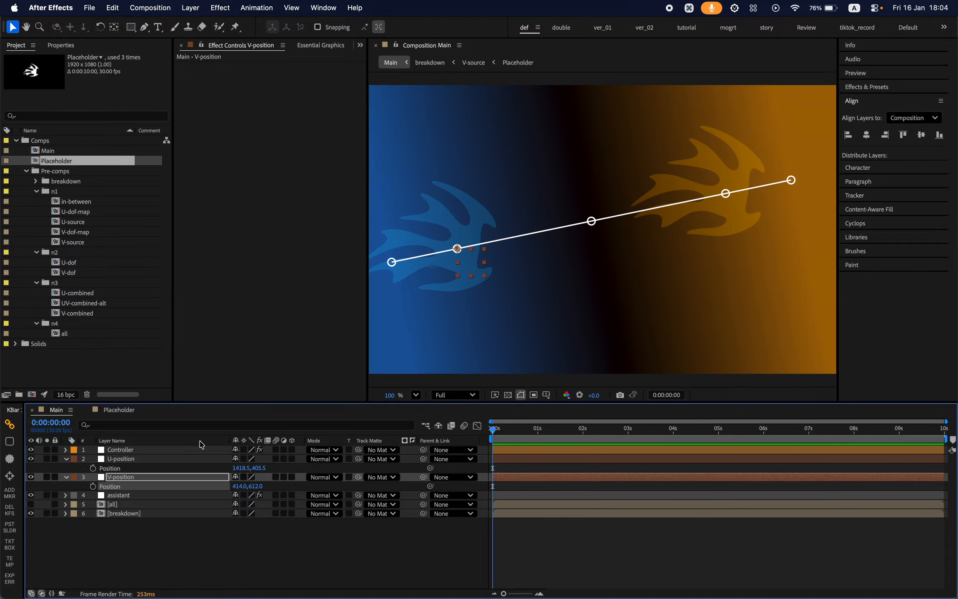
left_click(142, 459)
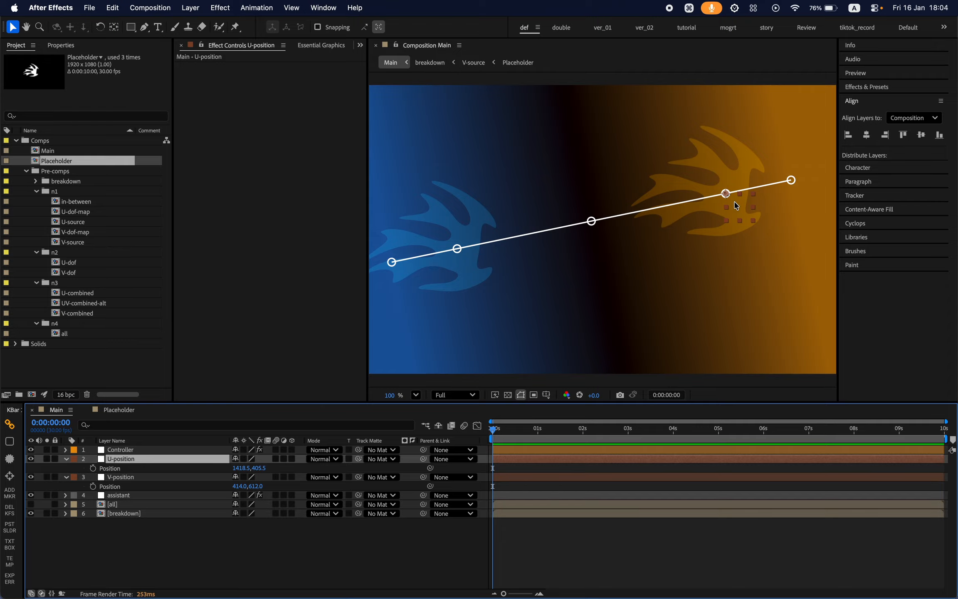
left_click_drag(724, 200, 703, 138)
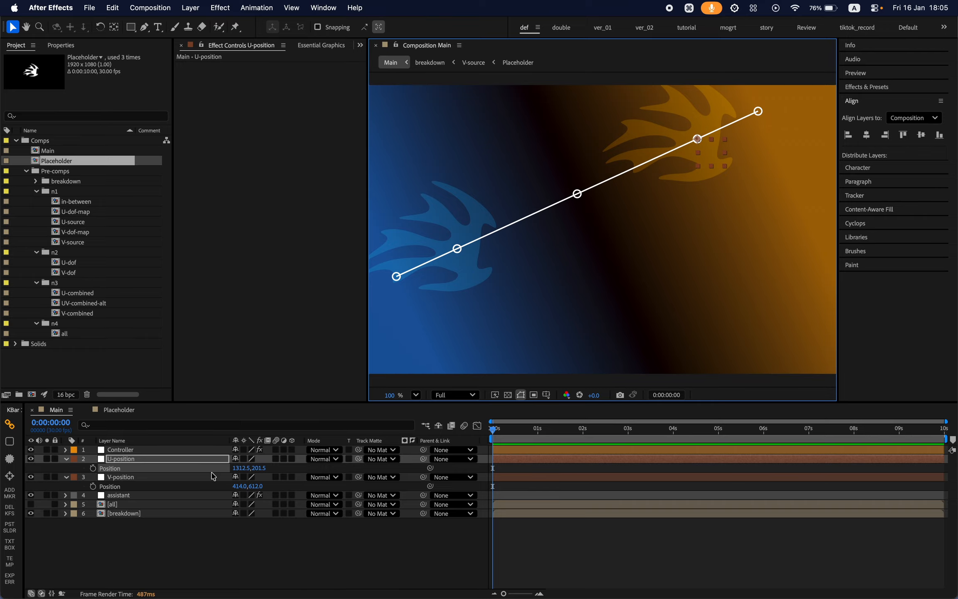
left_click(154, 477)
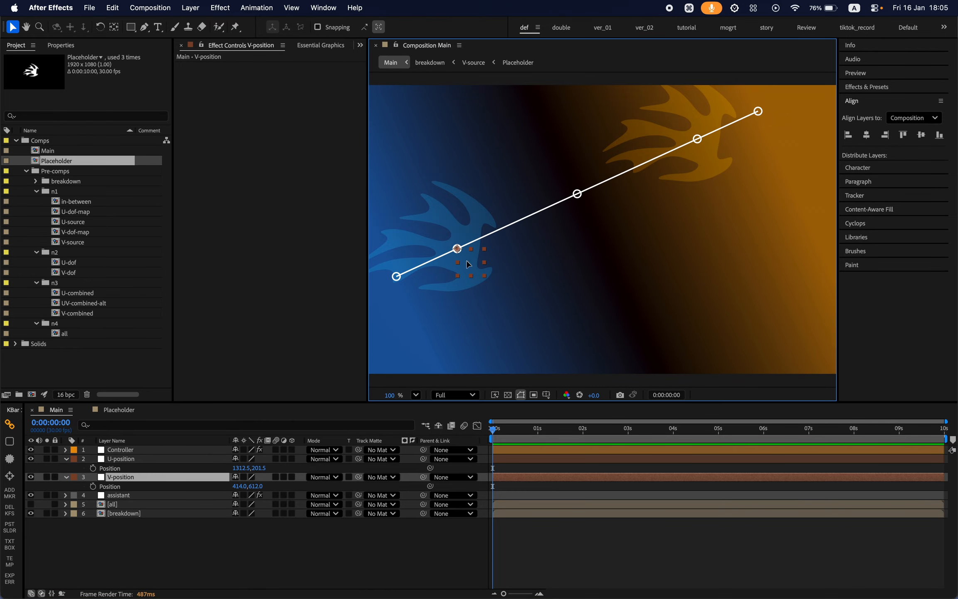
left_click_drag(468, 264, 515, 273)
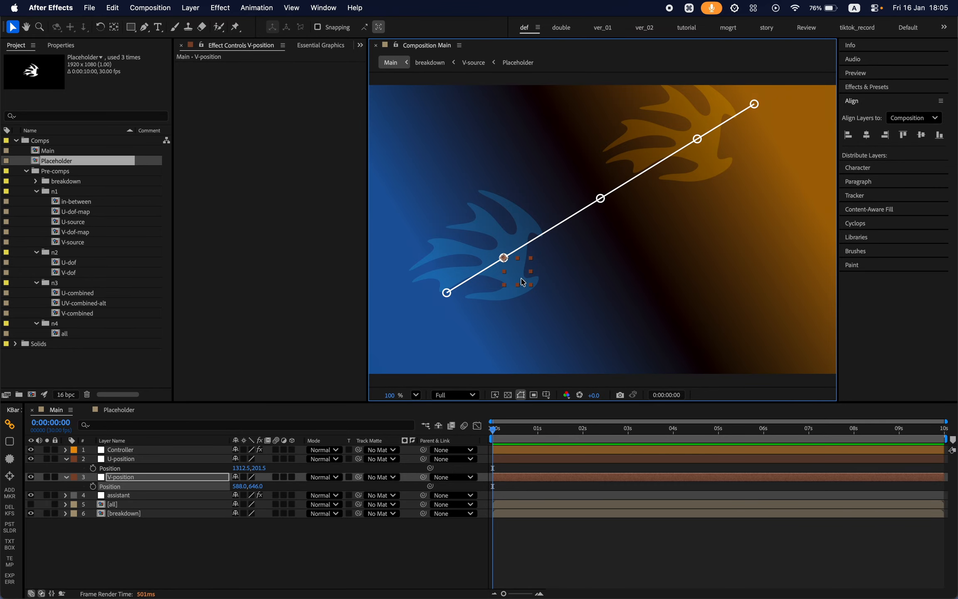
left_click_drag(522, 280, 483, 301)
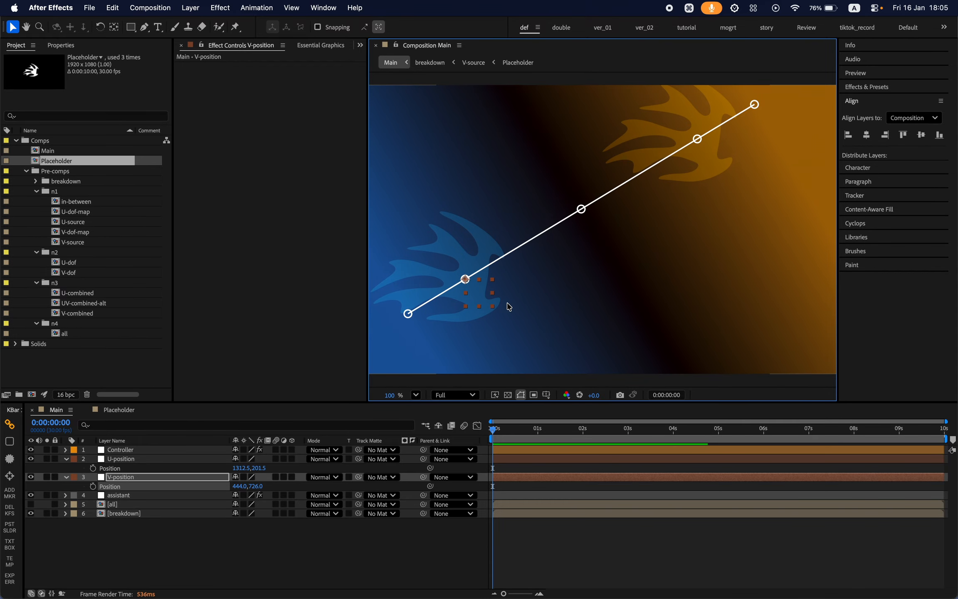
Inspect the U-source and V-source compositions and return to the Main composition
left_click(89, 221)
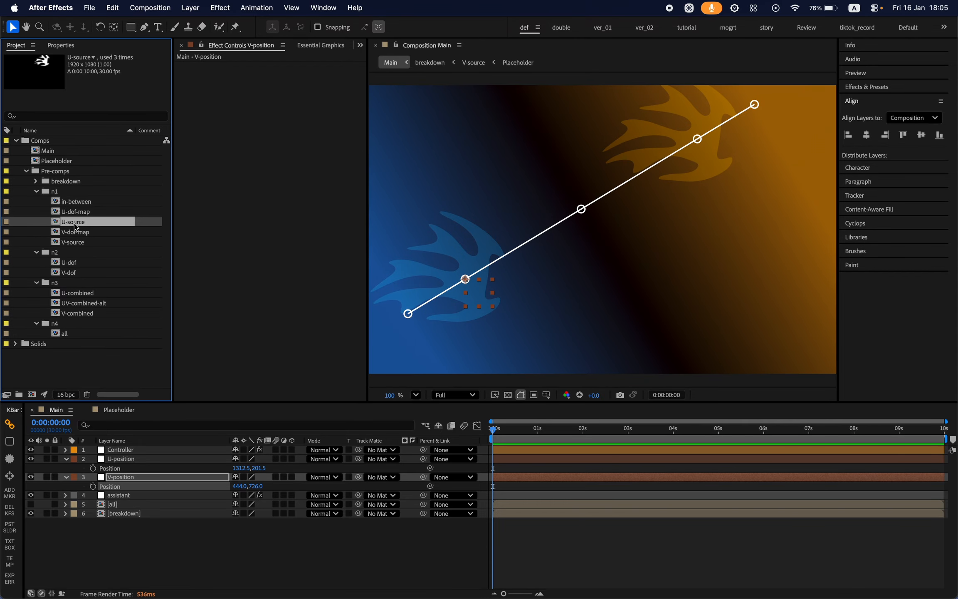
double_click(76, 227)
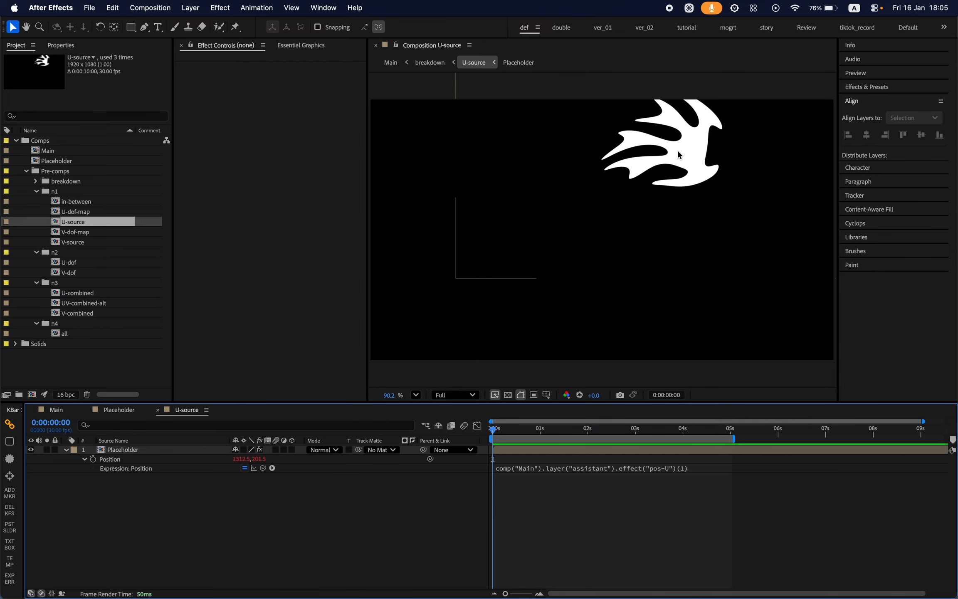
double_click(88, 242)
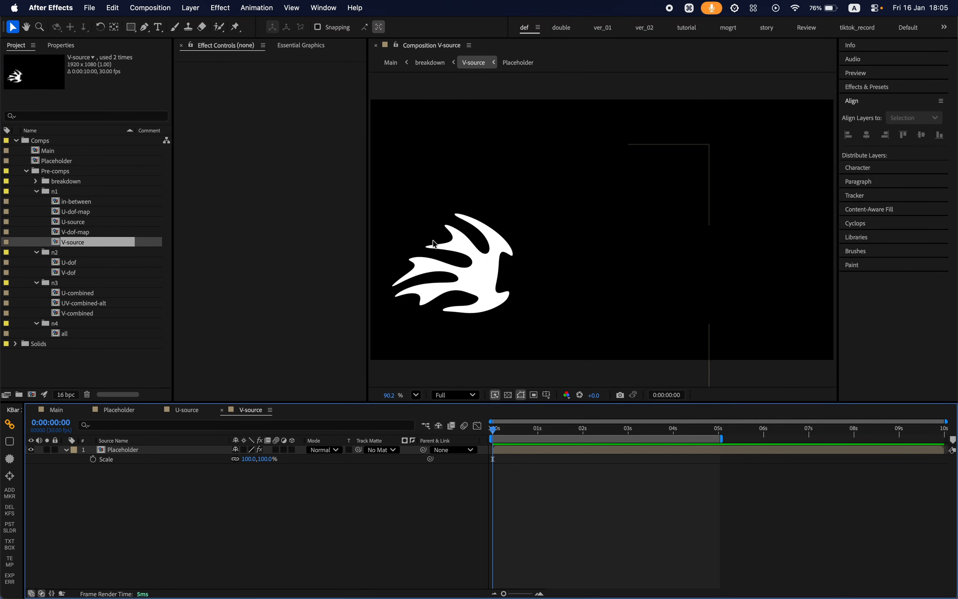
left_click(60, 410)
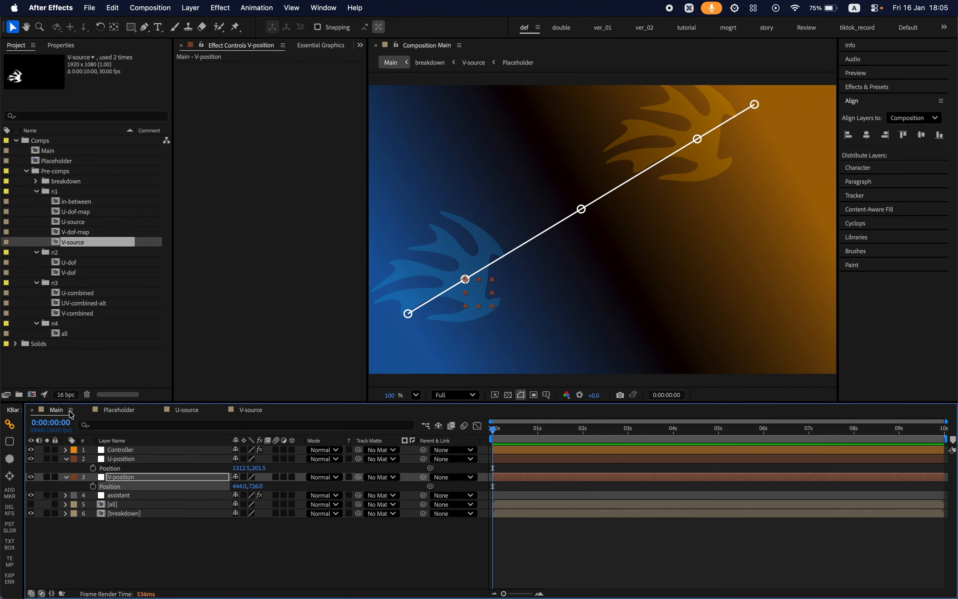
Set the preview resolution to Quarter and move V-position to about (578, 504) and U-position to about (1364.5, 627.5)
left_click(466, 395)
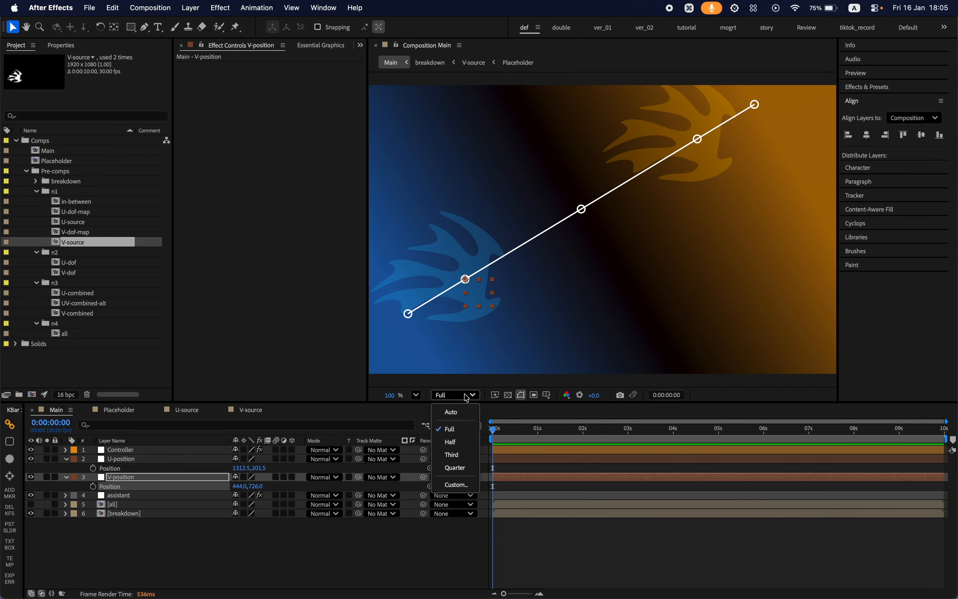
left_click(456, 467)
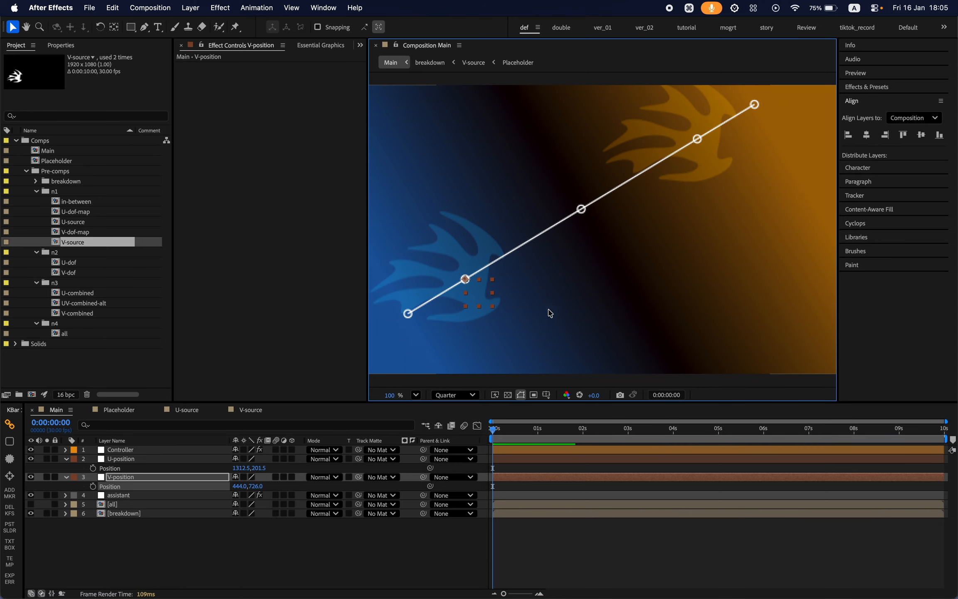
left_click_drag(490, 280, 500, 230)
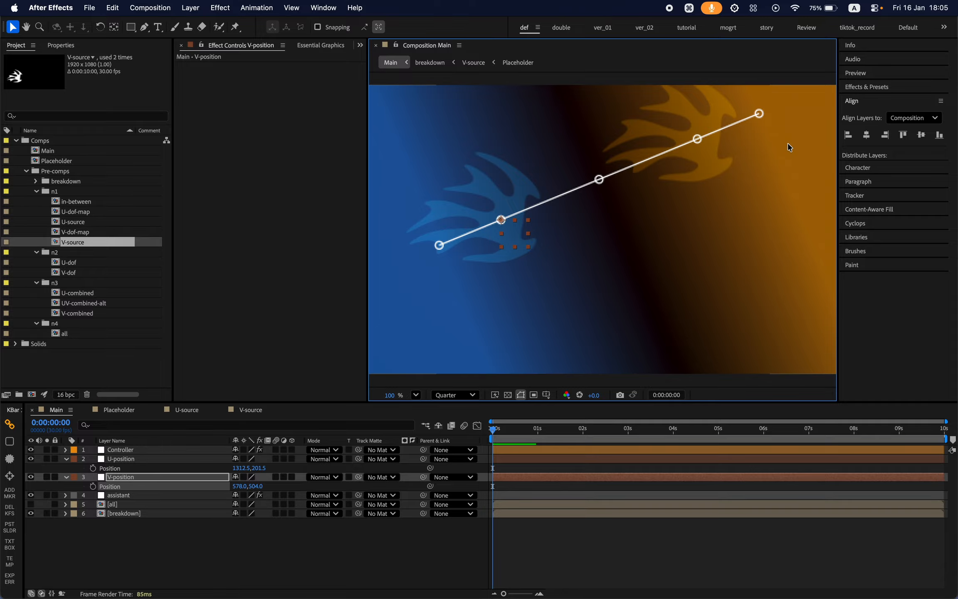
left_click(196, 459)
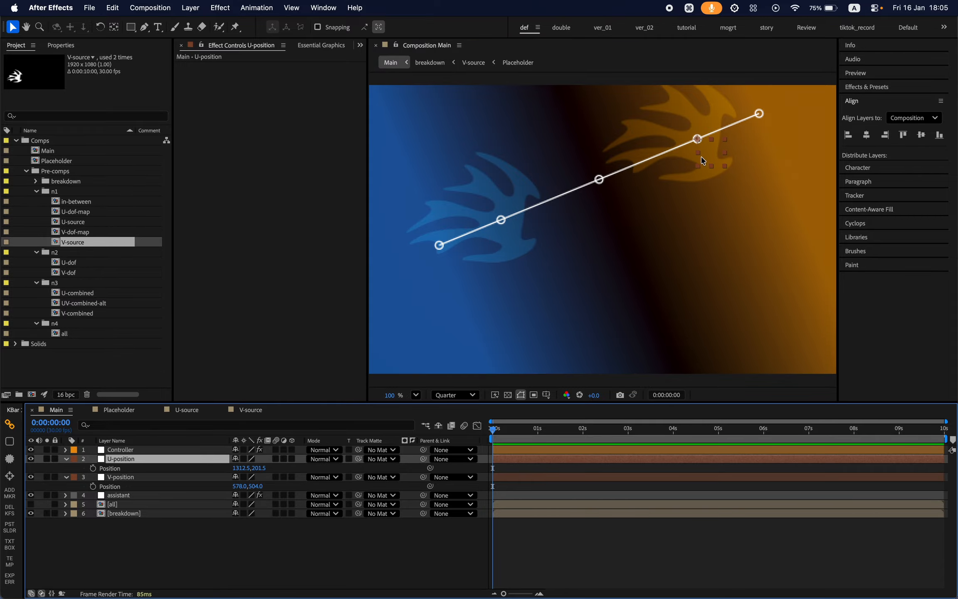
left_click_drag(716, 152, 729, 266)
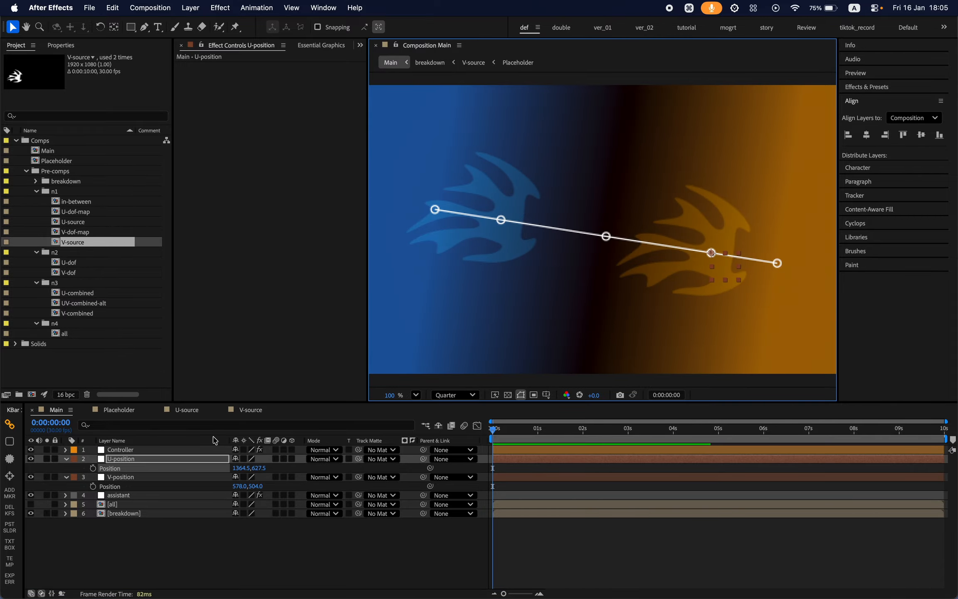
Move the V-position null to about (742, 568) and the U-position null to about (1488.5, 367.5)
left_click(171, 477)
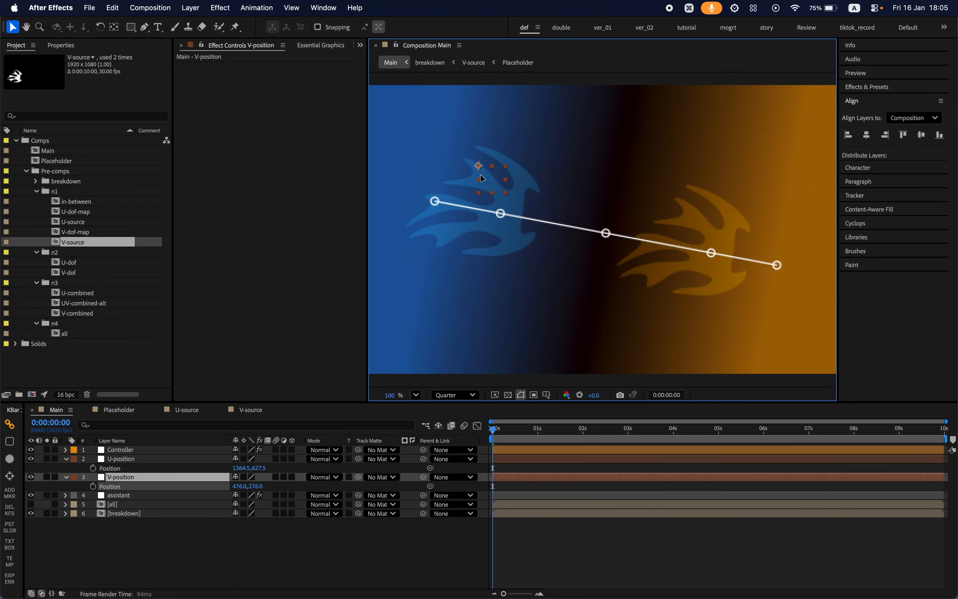
left_click_drag(487, 171, 450, 104)
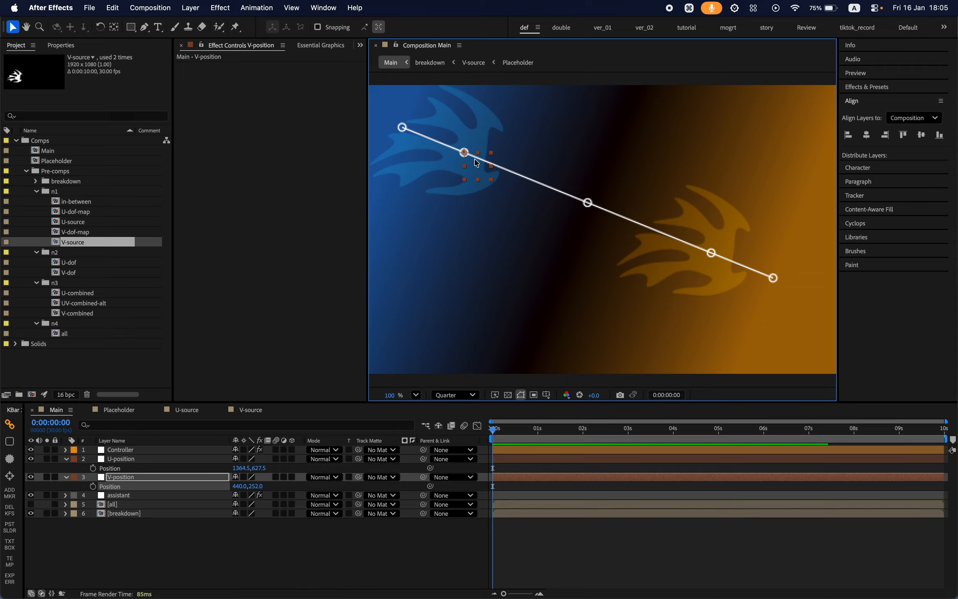
left_click_drag(476, 166, 557, 252)
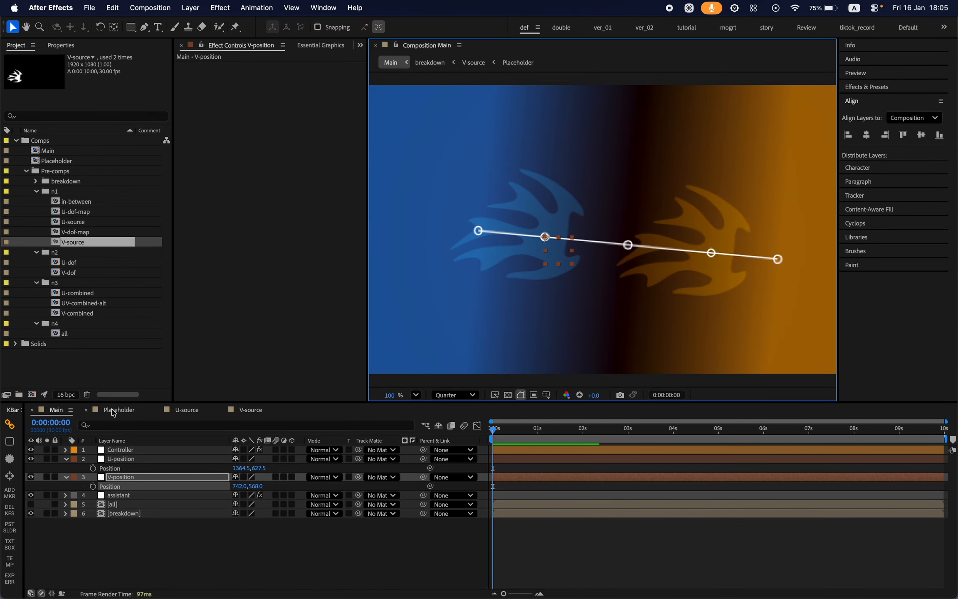
left_click(129, 459)
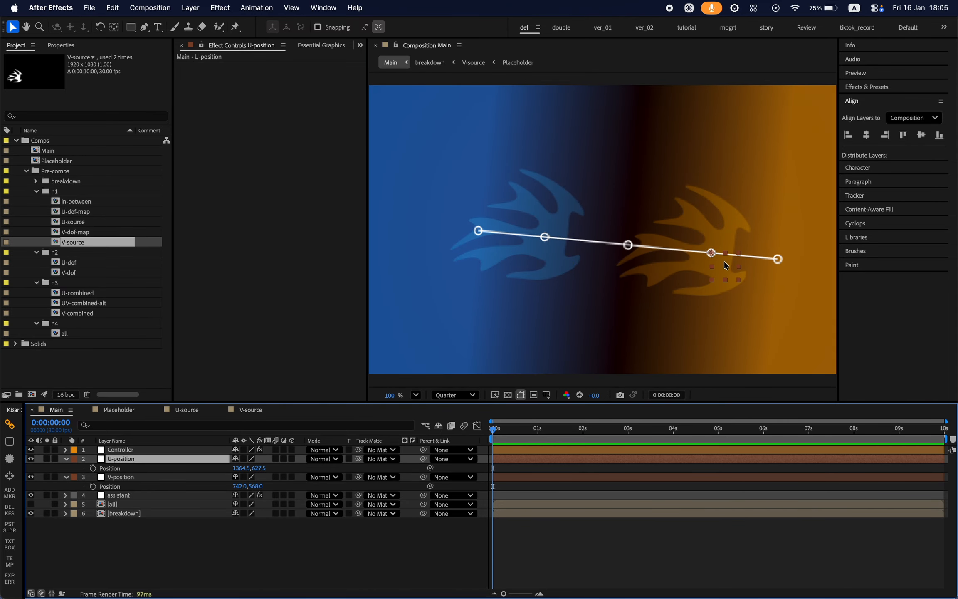
left_click_drag(723, 261, 756, 191)
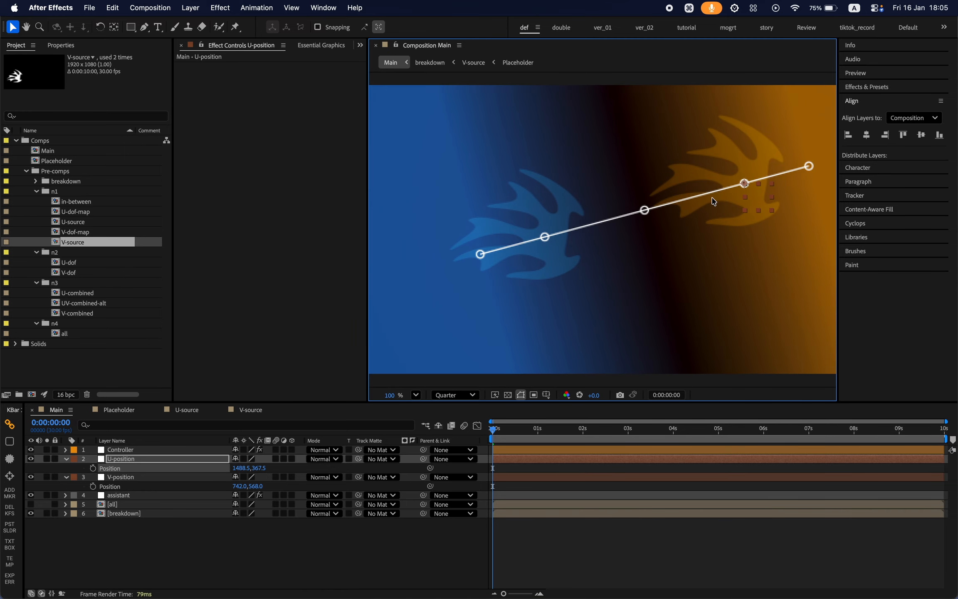
Preview the U-source and V-source comps, inspect the gradients in U-dof-map and V-dof-map, and return to Main
left_click(79, 222)
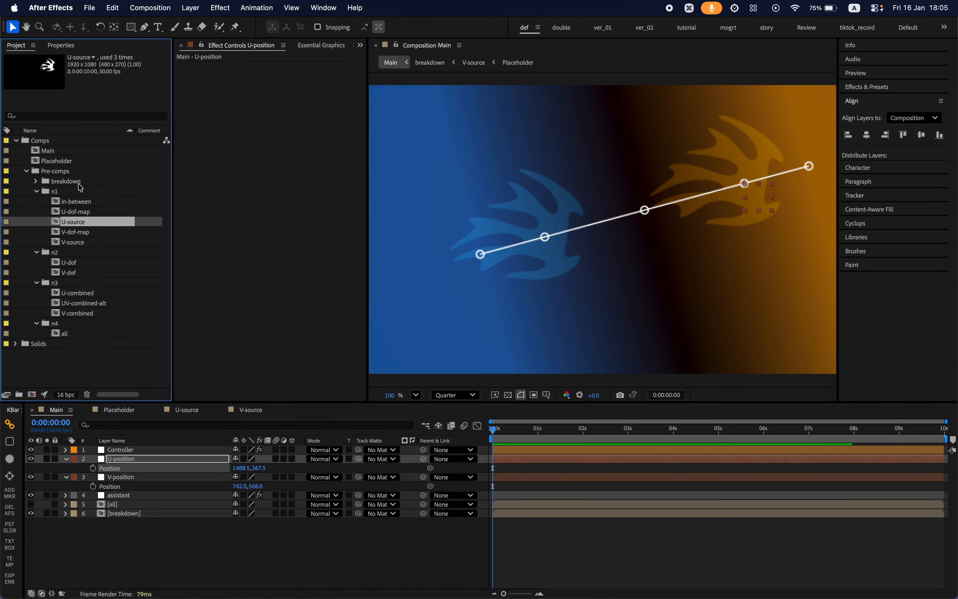
left_click(72, 243)
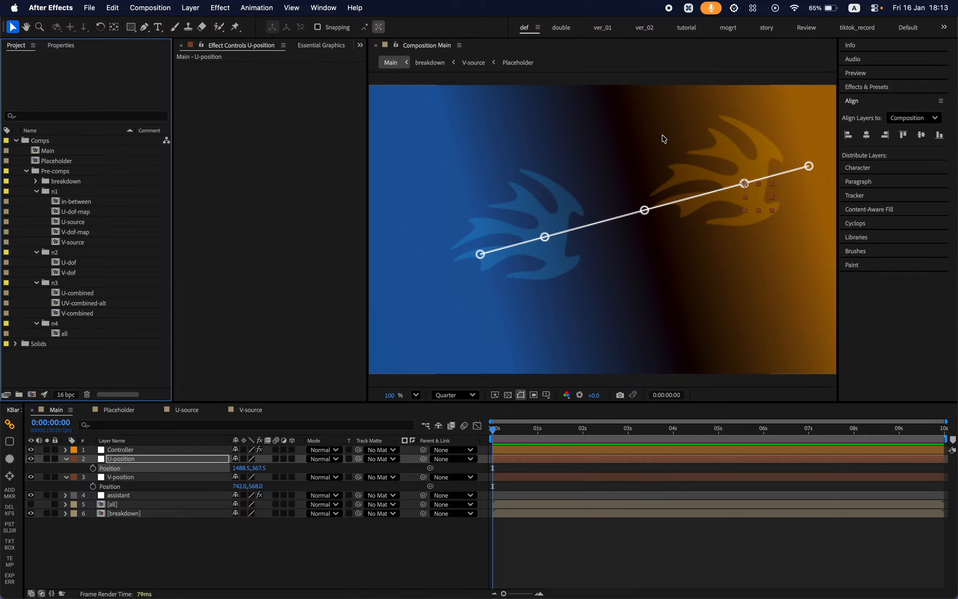
left_click(66, 210)
double_click(76, 215)
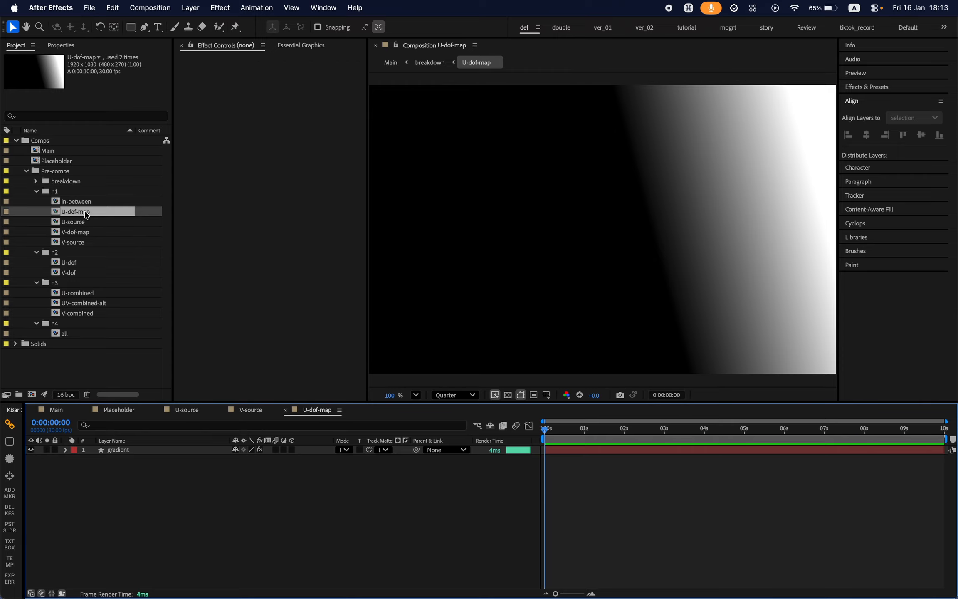
double_click(88, 234)
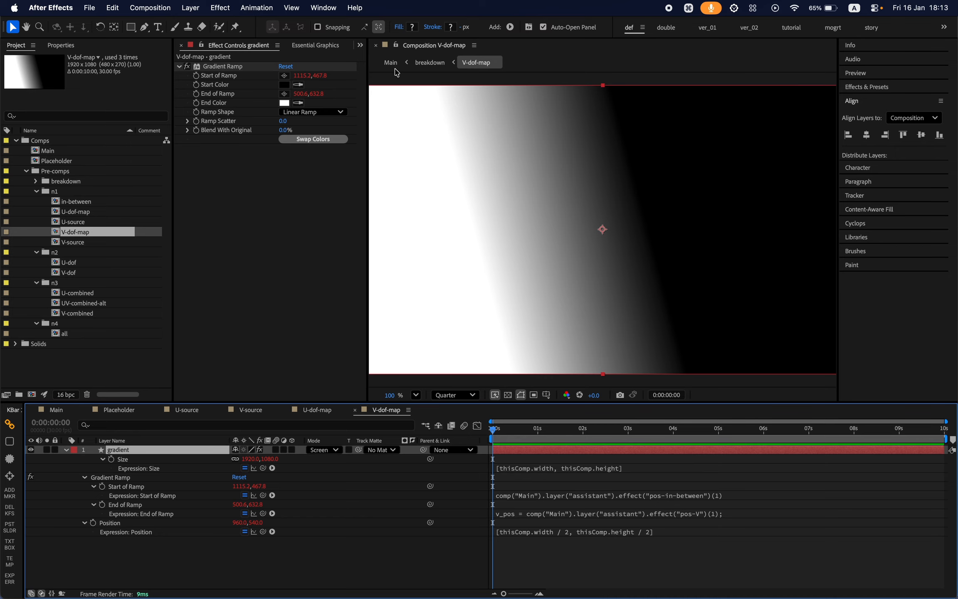
left_click(60, 415)
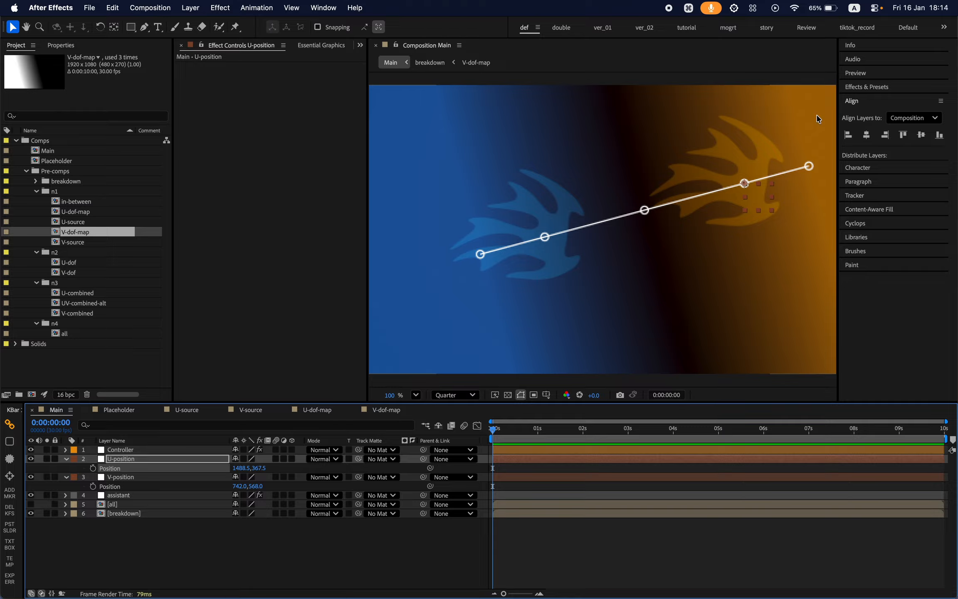
Move the U-position null to about (1308.5, 297.5) and the V-position null to about (634, 574)
left_click(86, 213)
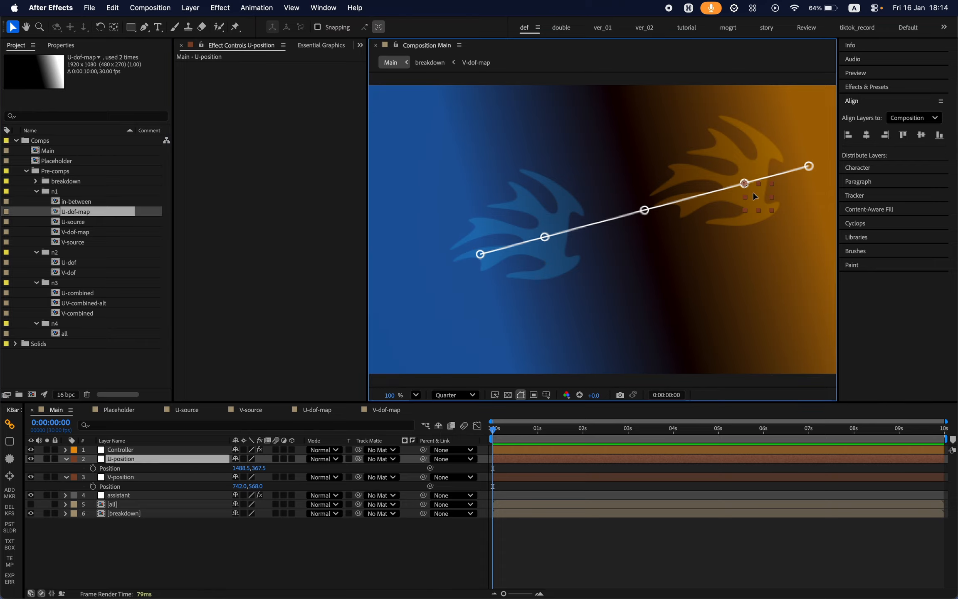
left_click_drag(757, 199, 704, 176)
left_click(165, 477)
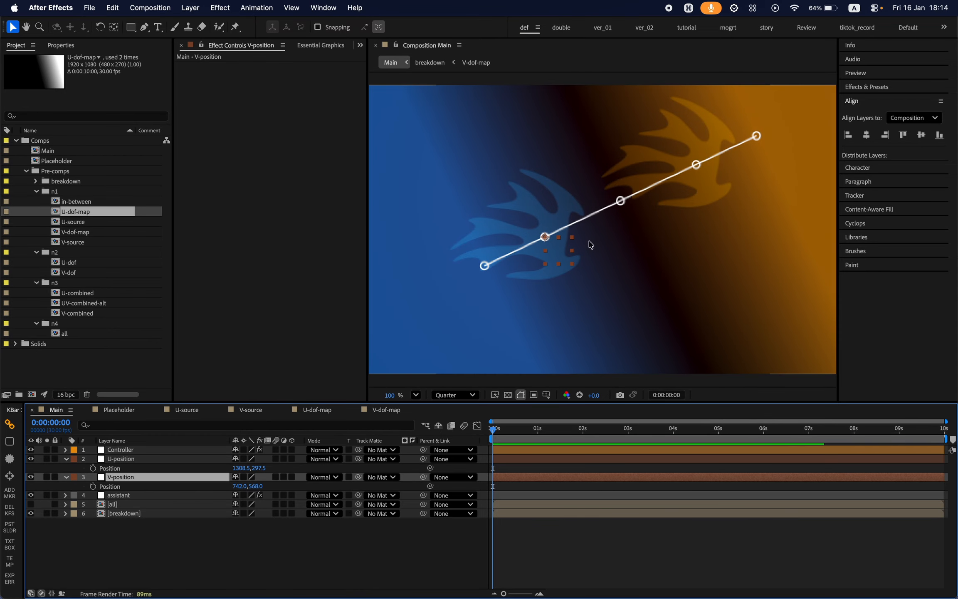
left_click_drag(562, 249, 457, 284)
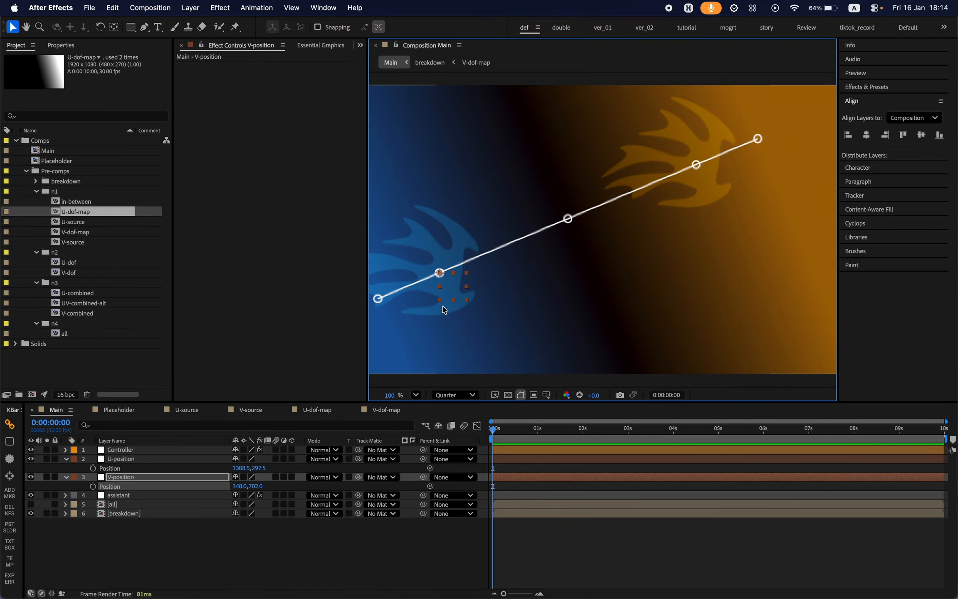
left_click_drag(455, 294, 531, 260)
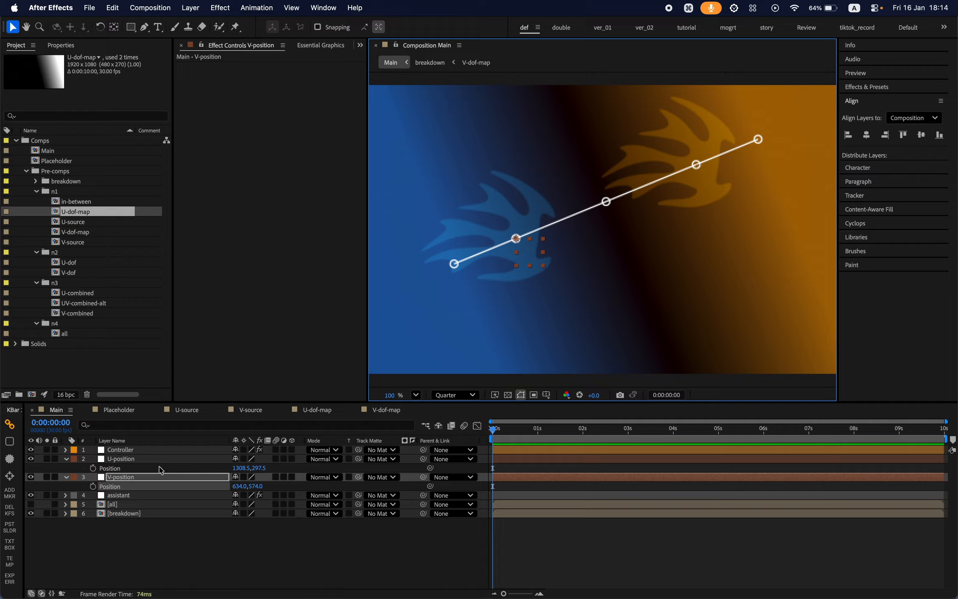
Lower the Controller layer's Added Distance slider to about 0
left_click(179, 450)
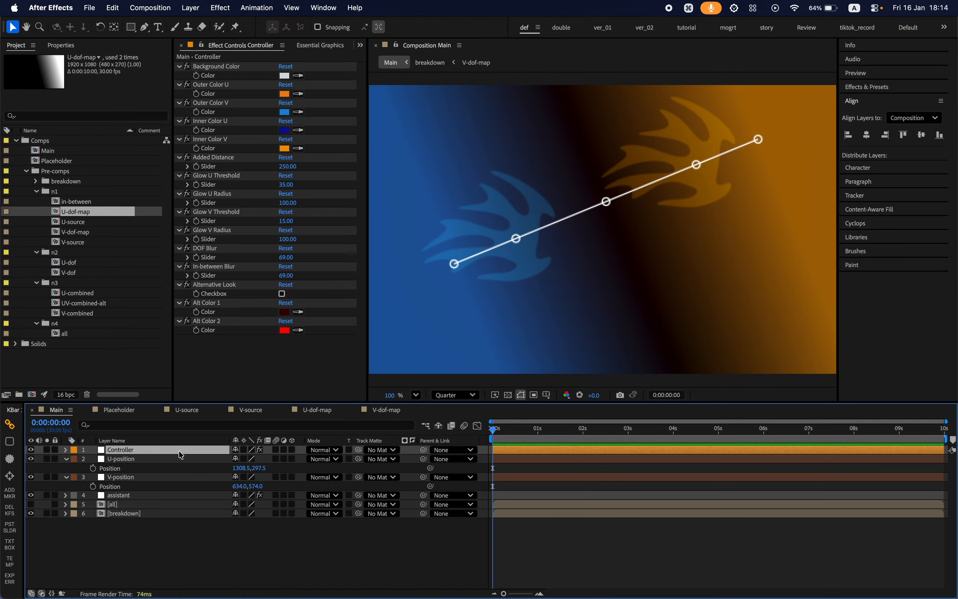
left_click(214, 158)
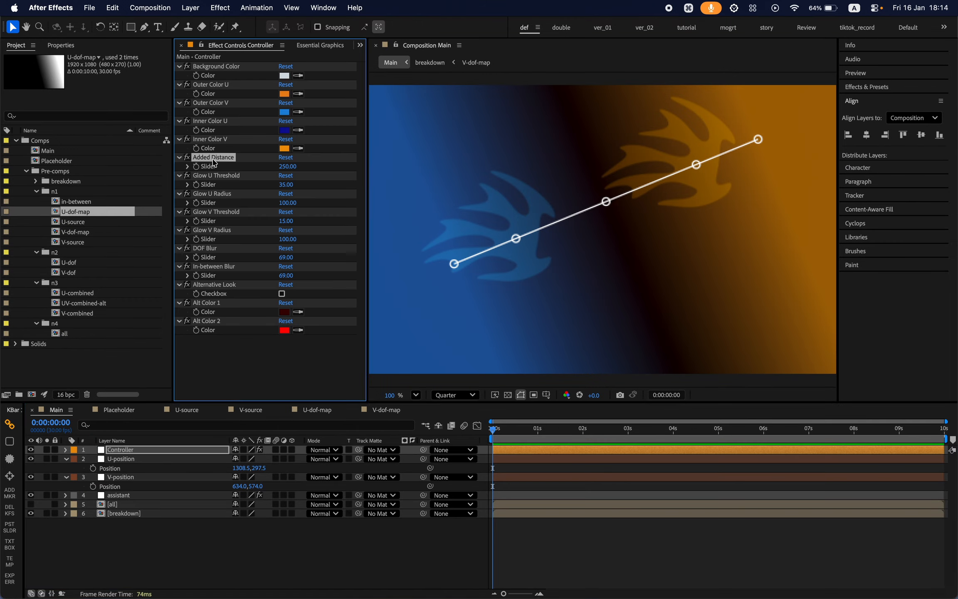
left_click_drag(291, 166, 184, 181)
left_click(277, 165)
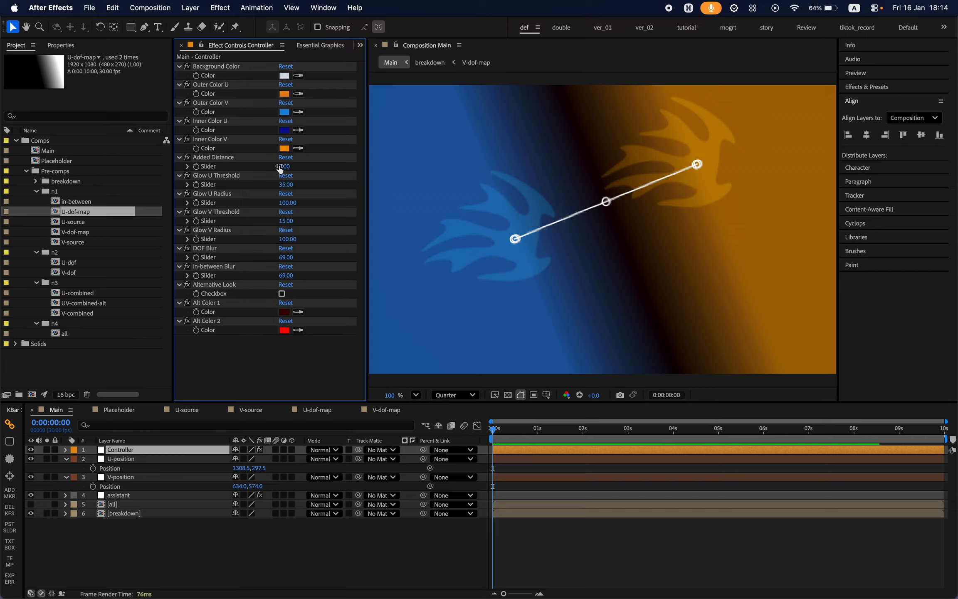
Set the Controller's Added Distance slider to 0 and raise it to 443
left_click(284, 165)
type("0")
left_click(331, 169)
left_click_drag(284, 166, 512, 158)
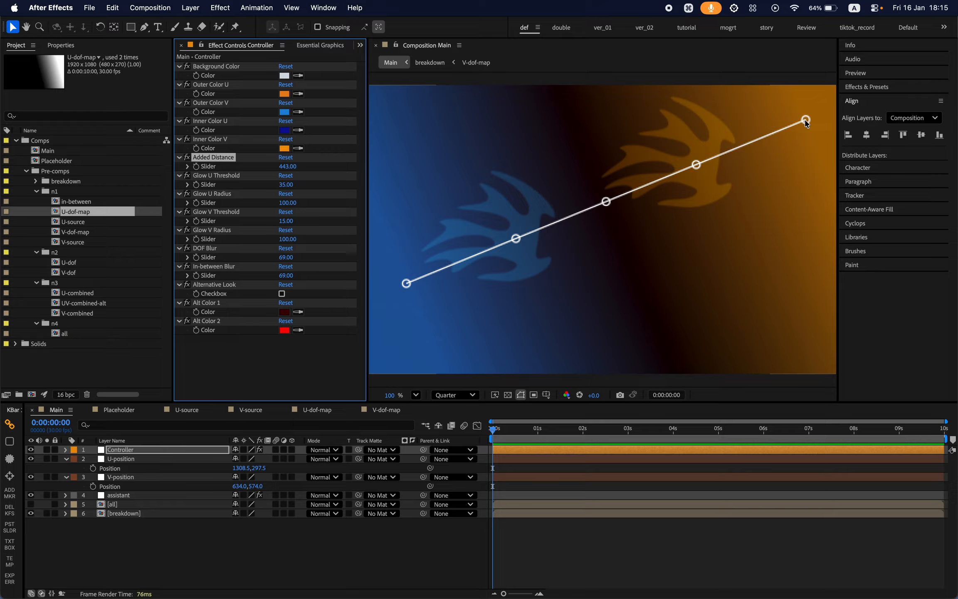
Set the Added Distance slider to 250
left_click(287, 167)
type("2")
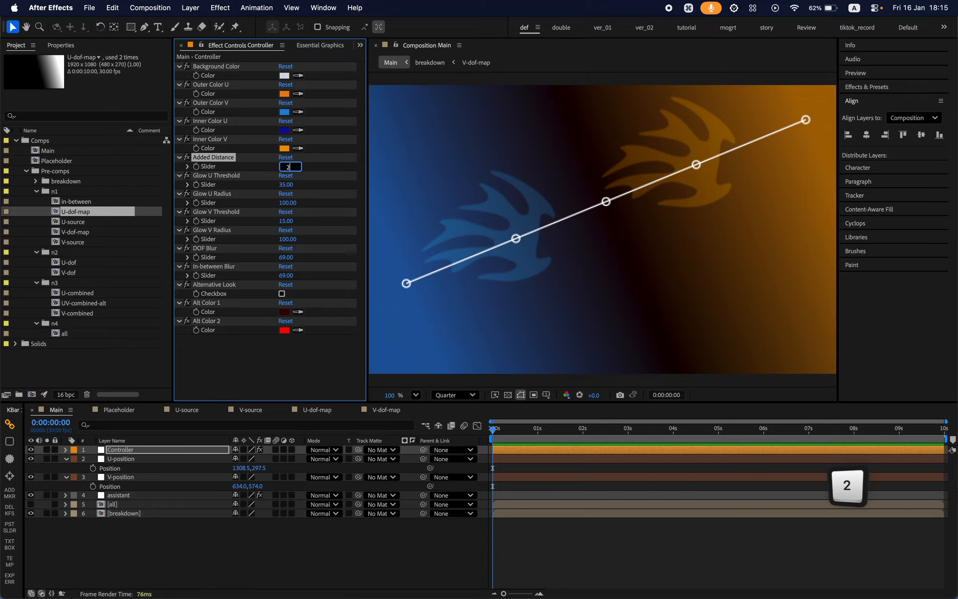
type("50")
key("Return")
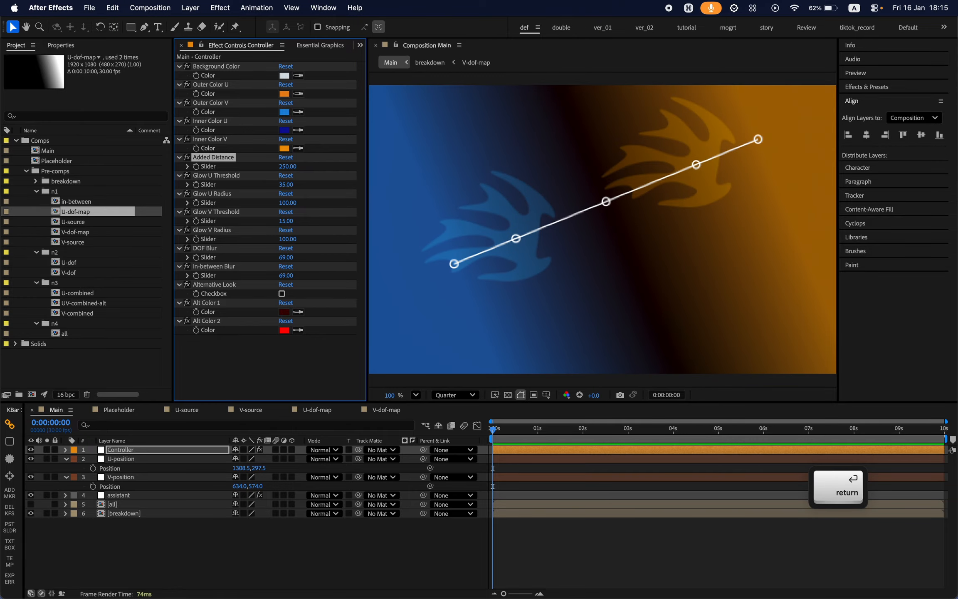
left_click(247, 357)
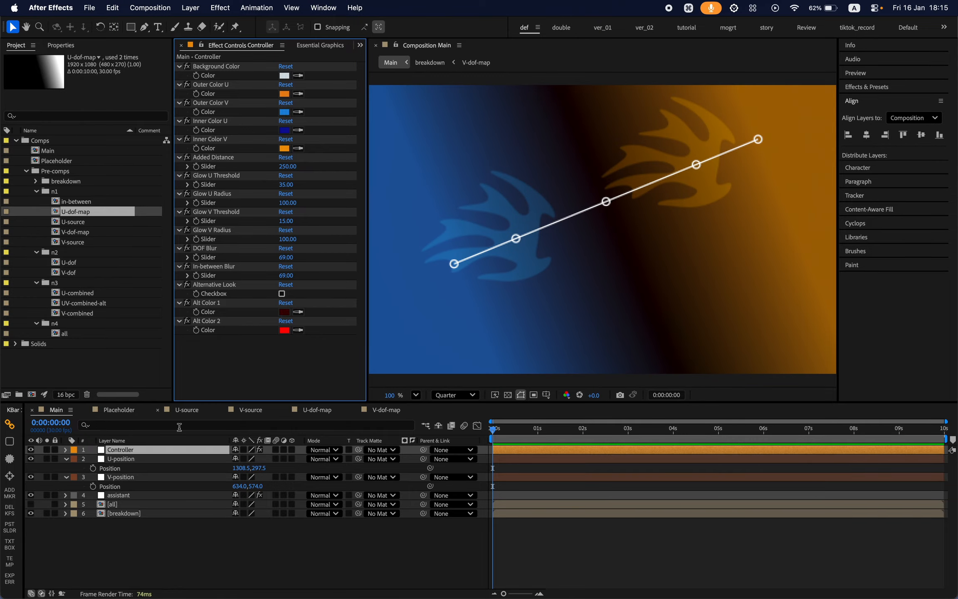
Show [all] instead of [breakdown] and move the U-position null to about (1016.5, 519.5) and the V-position null to about (1012, 518)
left_click(31, 505)
left_click(31, 513)
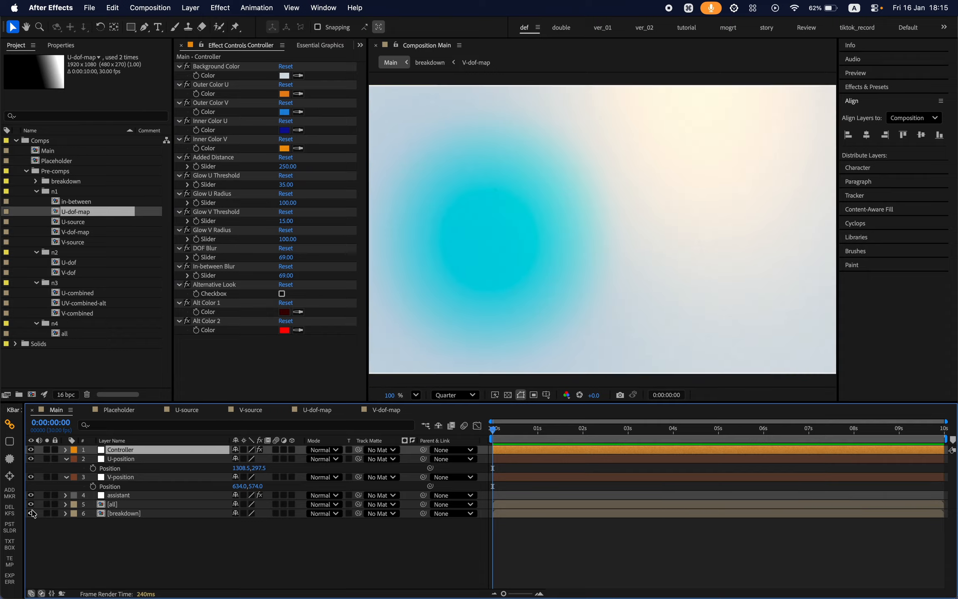
left_click(166, 468)
left_click_drag(712, 182, 635, 246)
left_click(176, 477)
left_click_drag(543, 255, 627, 235)
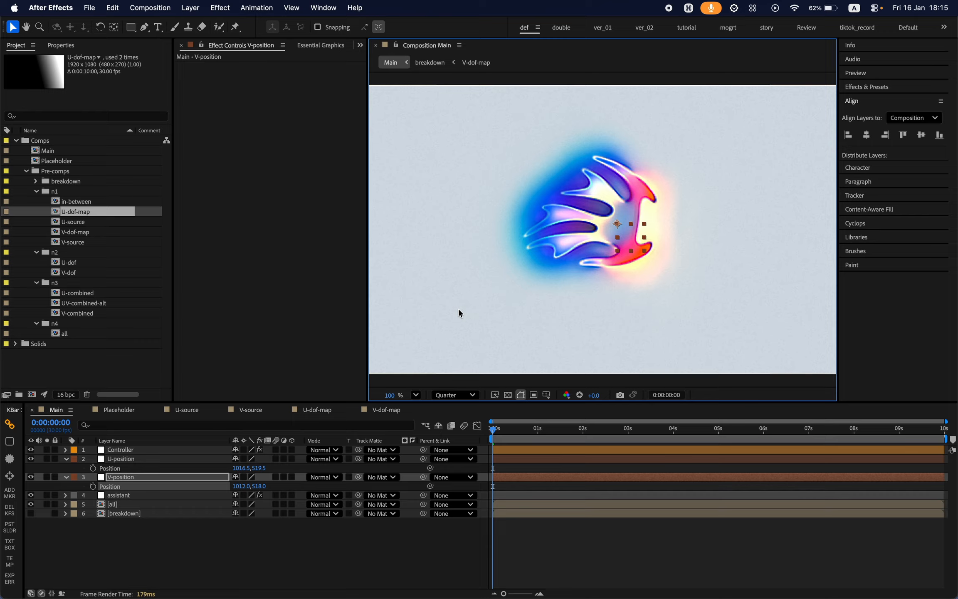
left_click(151, 540)
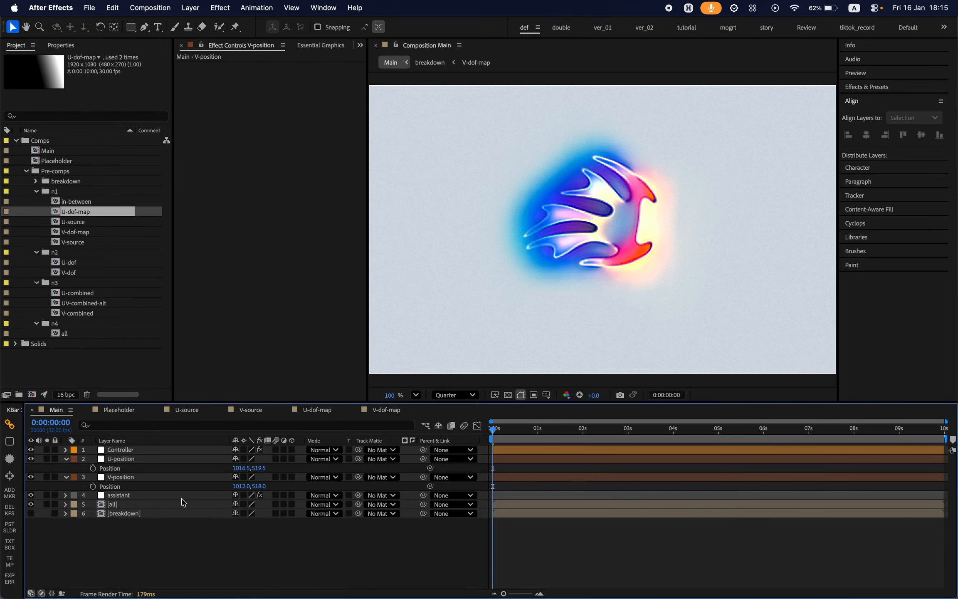
Lower the Controller layer's Added Distance slider and set it to exactly 0
left_click(139, 450)
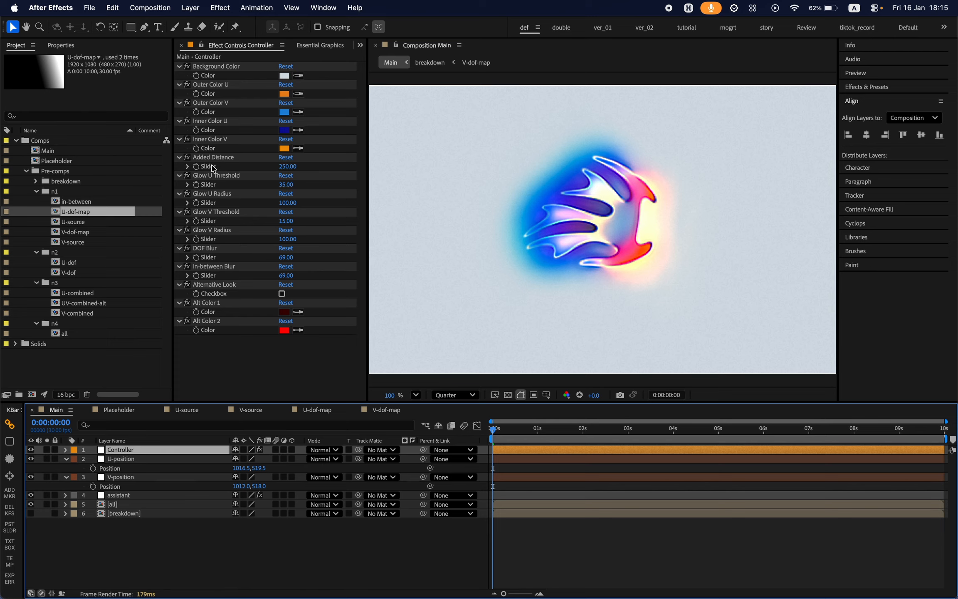
left_click(227, 159)
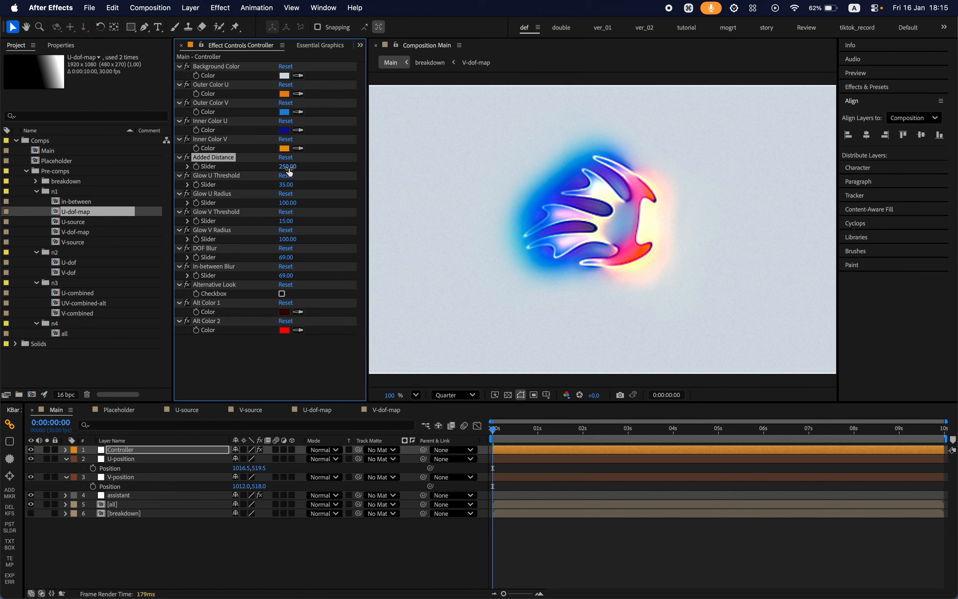
left_click_drag(287, 167, 261, 167)
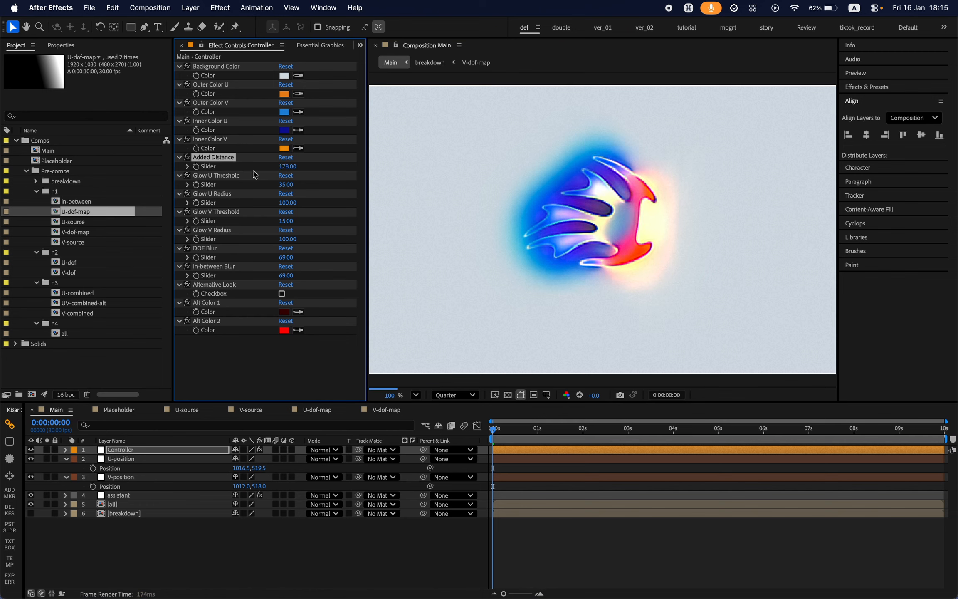
left_click(287, 167)
type("0")
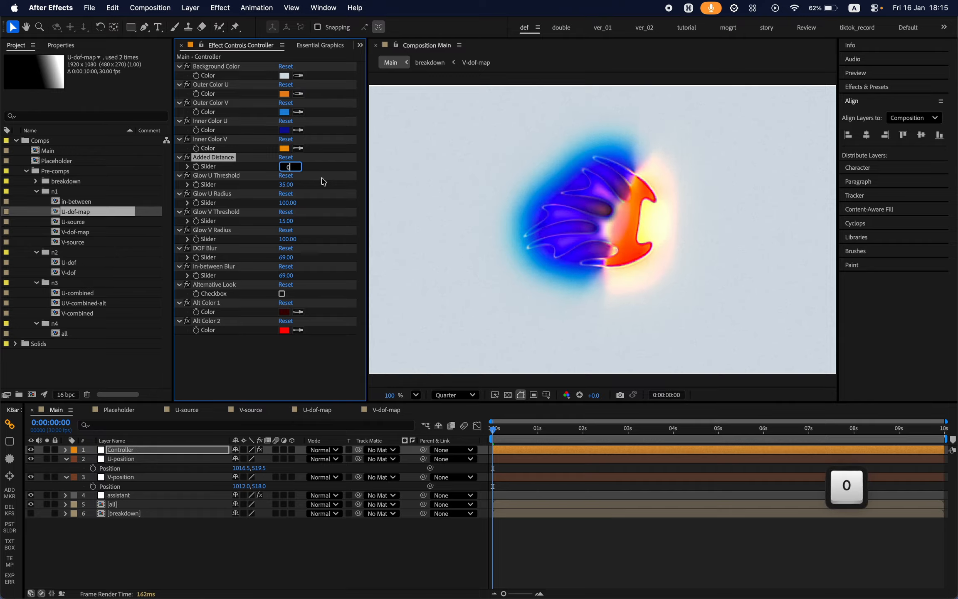
key("Return")
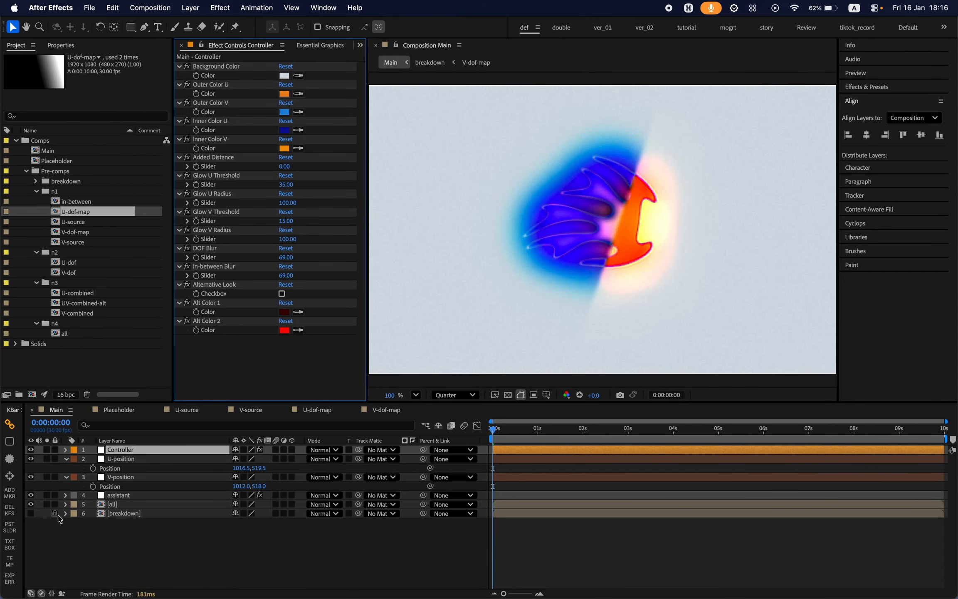
Inspect the gradient edges in the U-dof-map and V-dof-map comps and return to Main
left_click(76, 229)
double_click(88, 213)
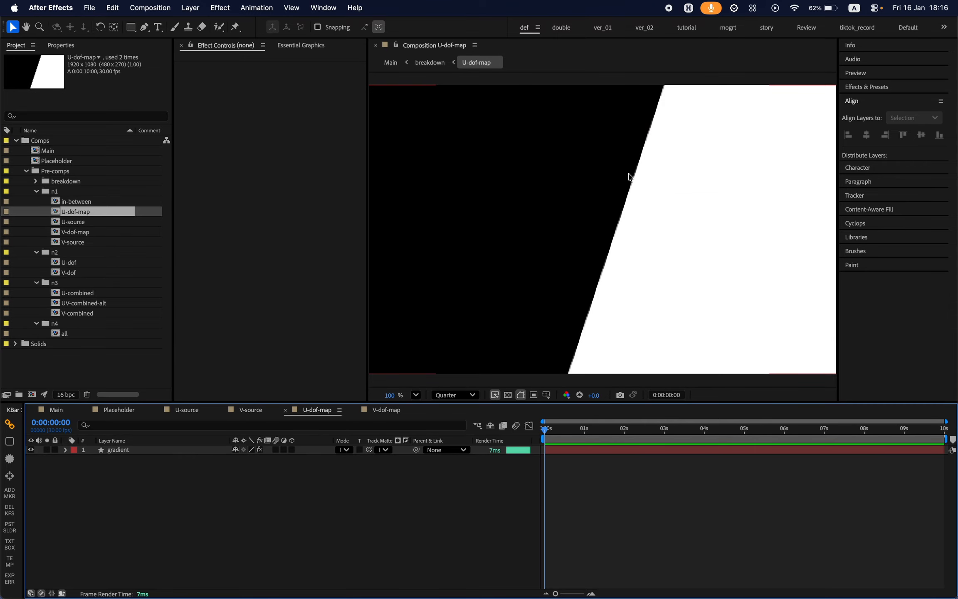
left_click(89, 233)
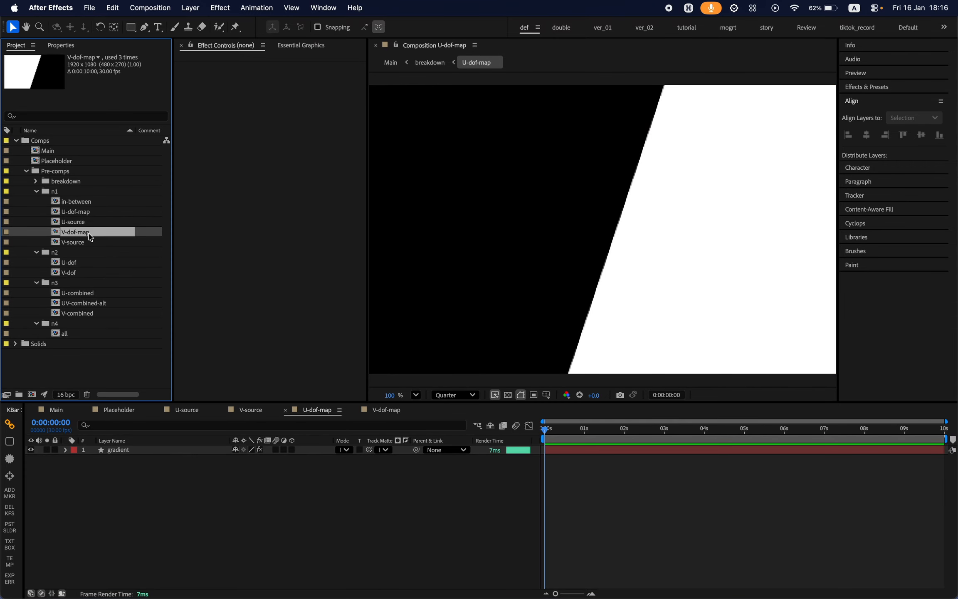
double_click(88, 232)
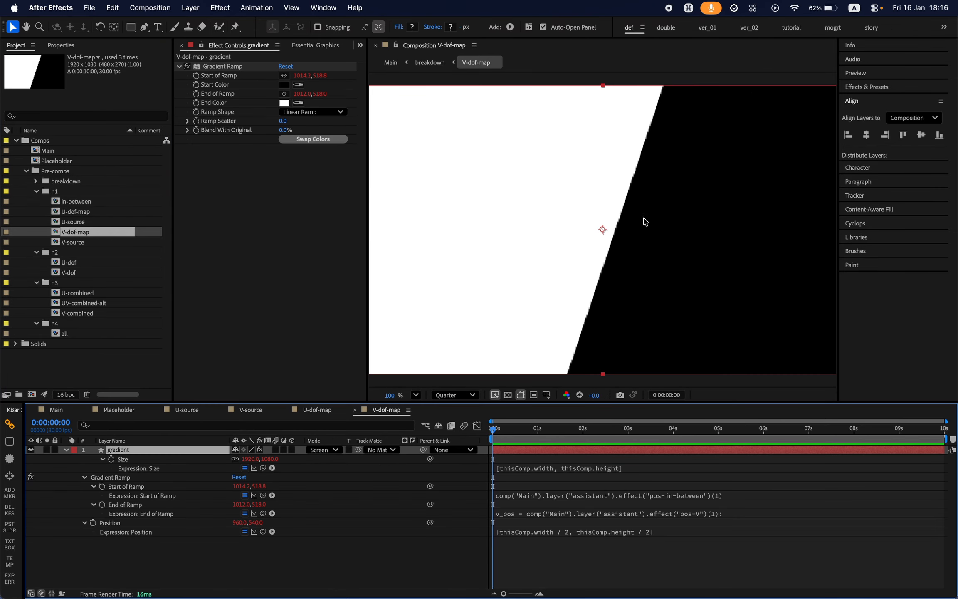
left_click(58, 410)
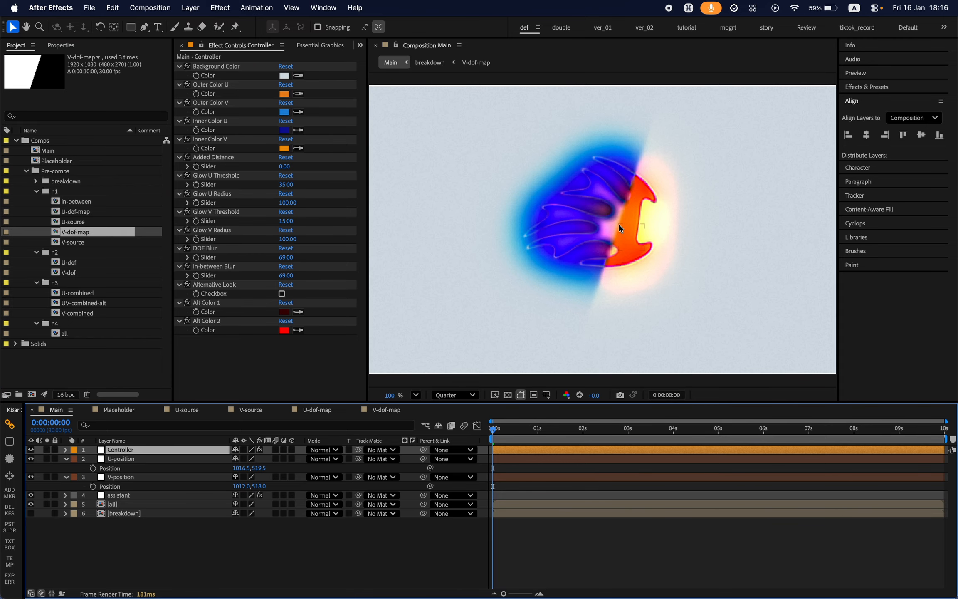
Compare the [breakdown] layer's view with the [all] result, ending with only [all] shown
left_click(31, 513)
left_click(31, 504)
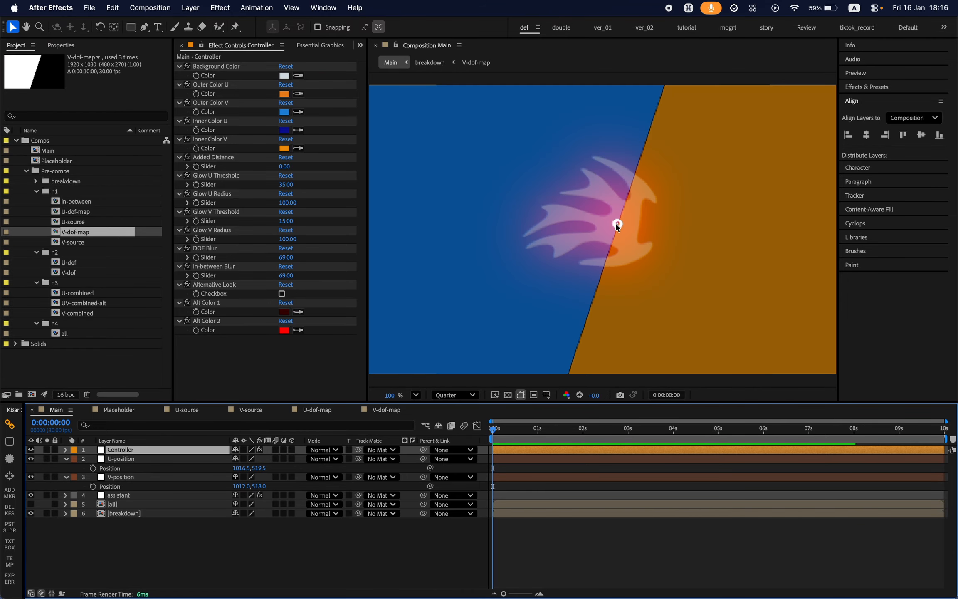
left_click(31, 504)
left_click(31, 513)
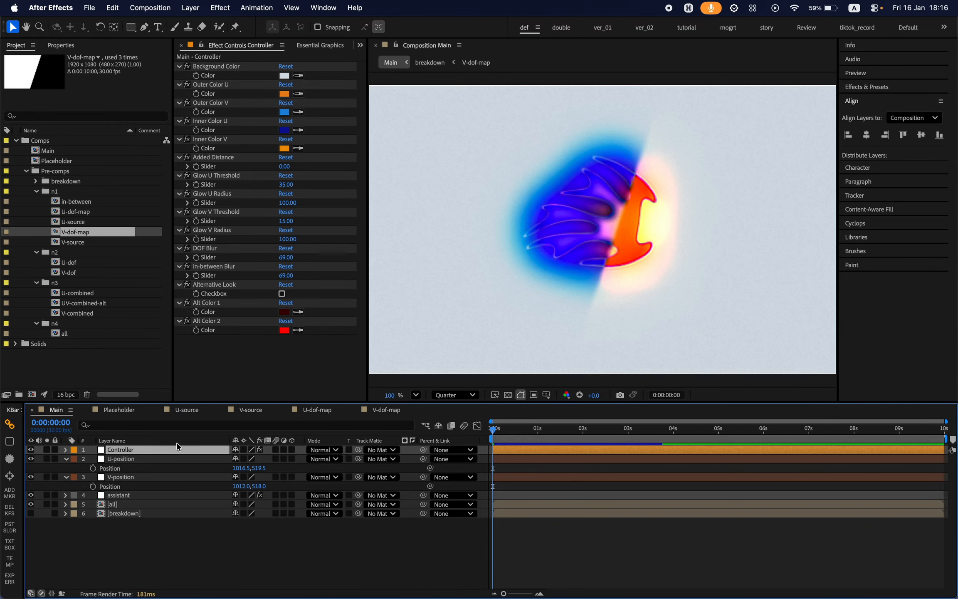
Raise the Added Distance slider to 215, examine the gradients in V-dof-map and U-dof-map, and return to Main
left_click_drag(285, 167, 409, 179)
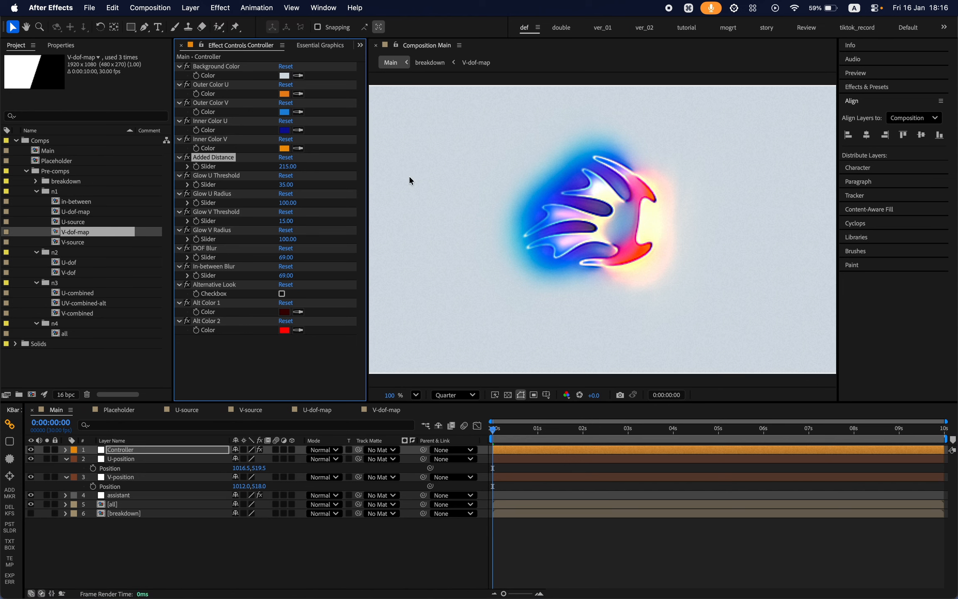
double_click(79, 234)
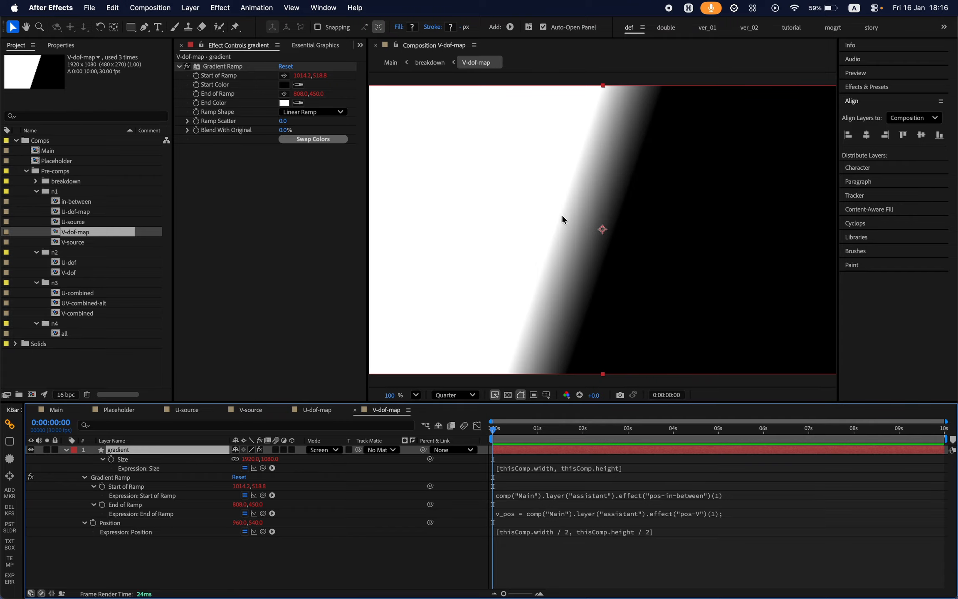
double_click(101, 221)
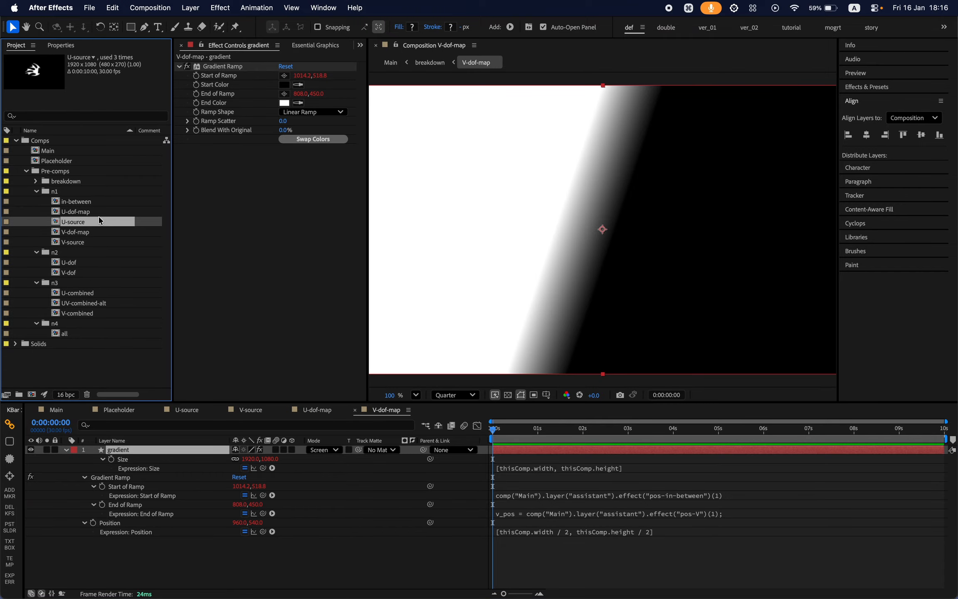
double_click(89, 212)
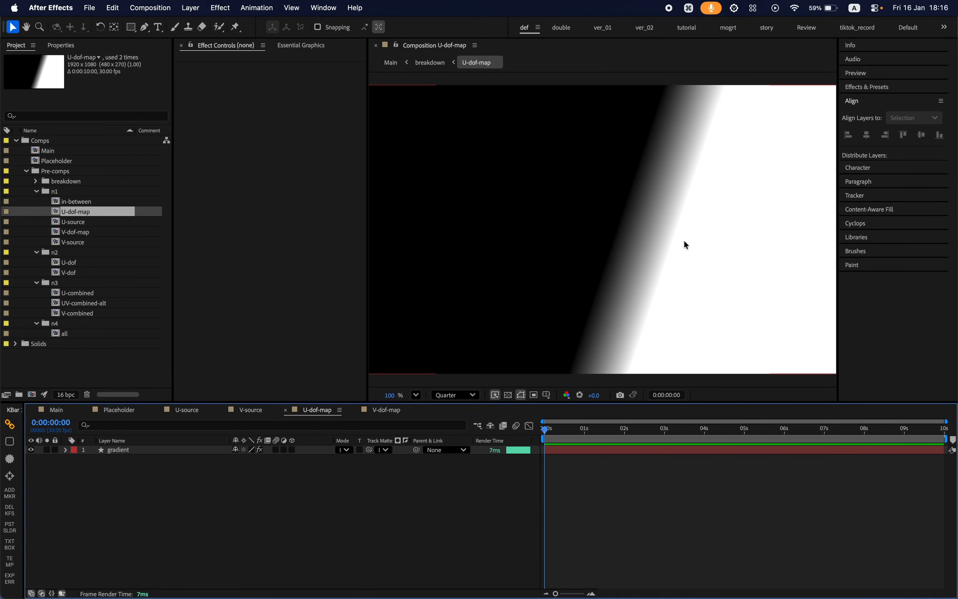
left_click(58, 410)
Show [breakdown] instead of [all] in Main and preview the U-dof and V-dof comps
left_click(31, 504)
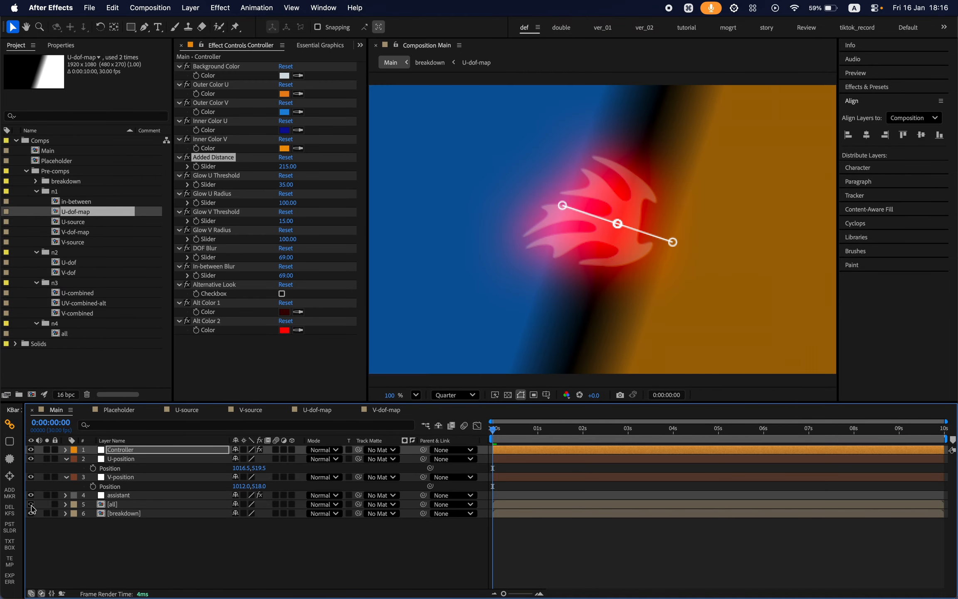
left_click(84, 265)
double_click(66, 266)
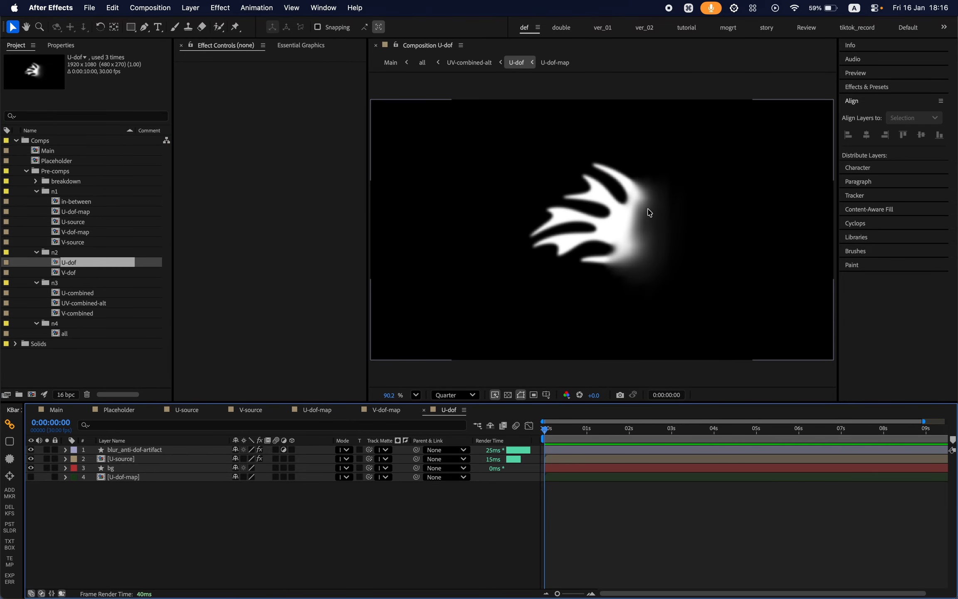
double_click(69, 273)
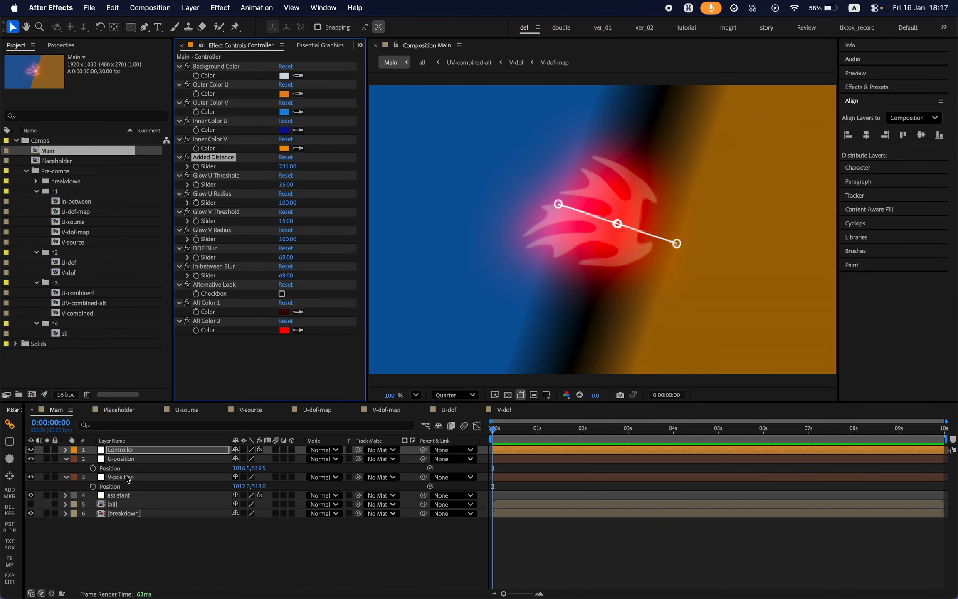
Move the U-position null to about (1408.5, 303.5) and the V-position null to about (694, 644)
left_click(166, 460)
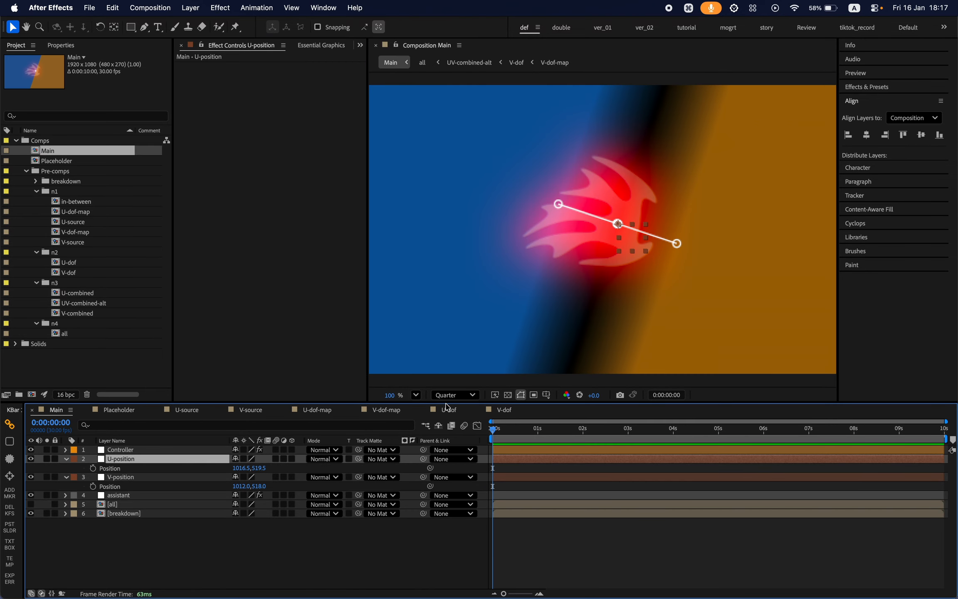
left_click_drag(645, 249, 751, 191)
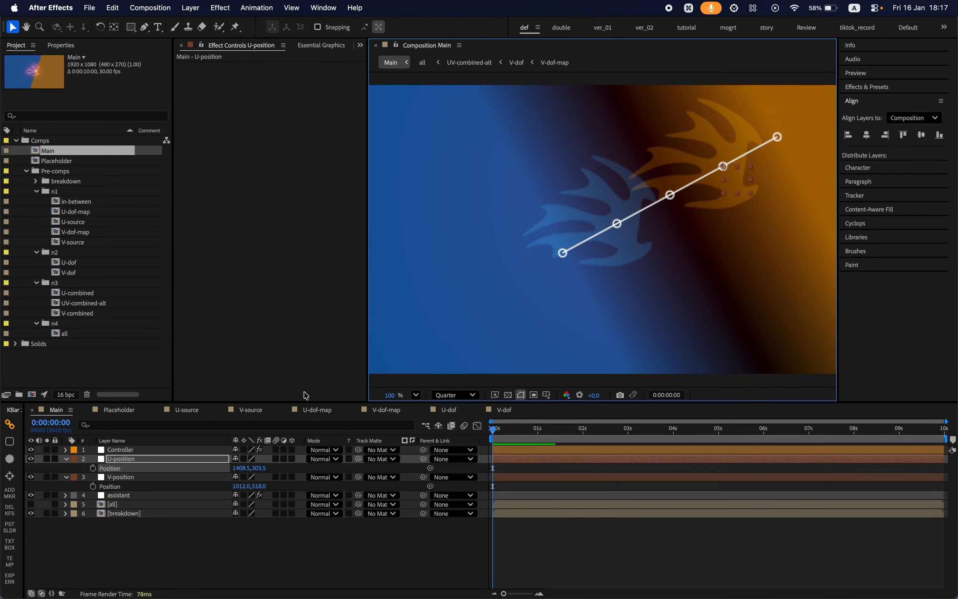
left_click(149, 478)
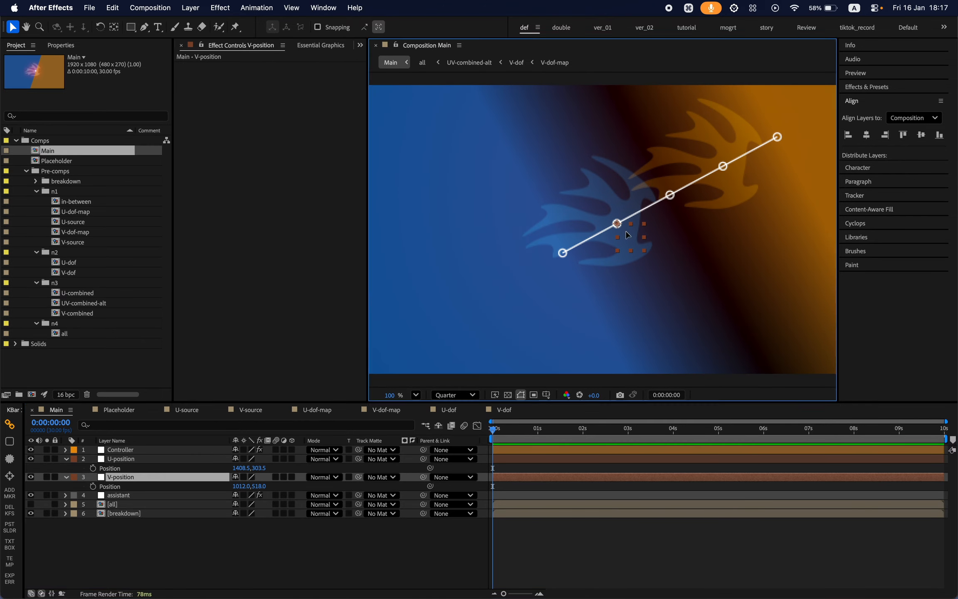
left_click_drag(627, 236, 537, 268)
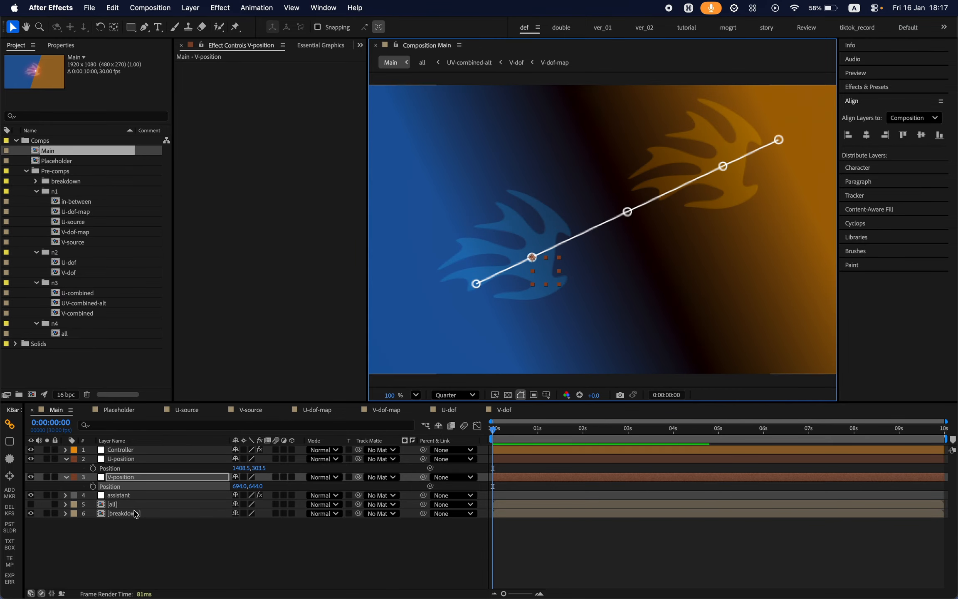
Reveal the effect expressions of the assistant layer in the timeline
left_click(142, 496)
key("e")
key("e")
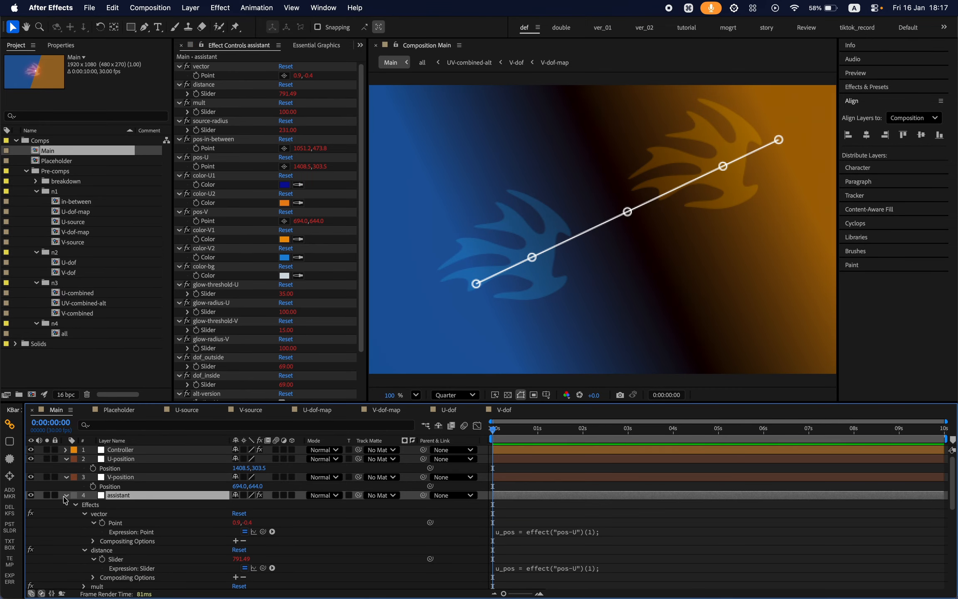
scroll(161, 535, "down", 3)
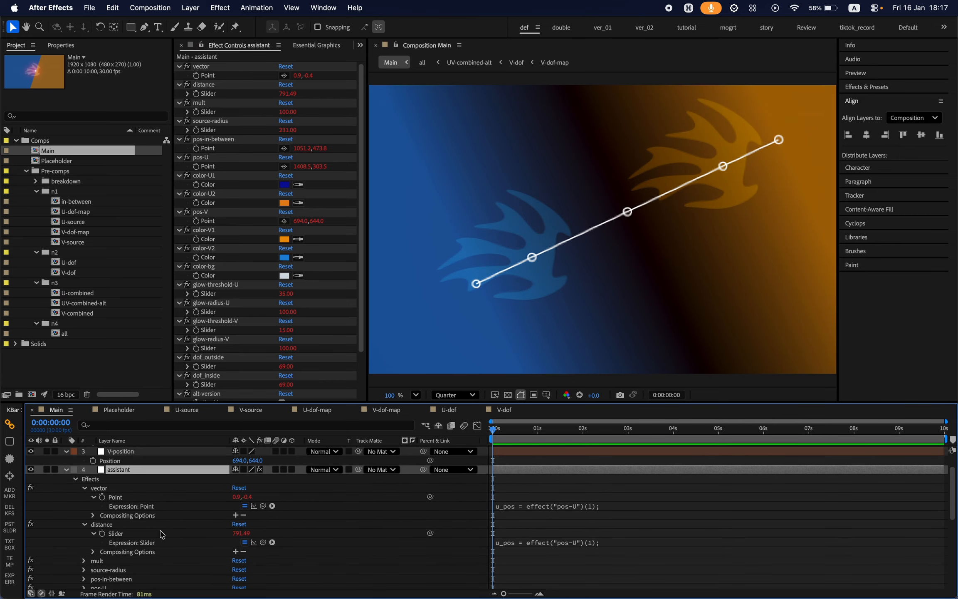
Examine the full Point expression of the assistant layer's vector effect and highlight its normalize function
left_click(110, 490)
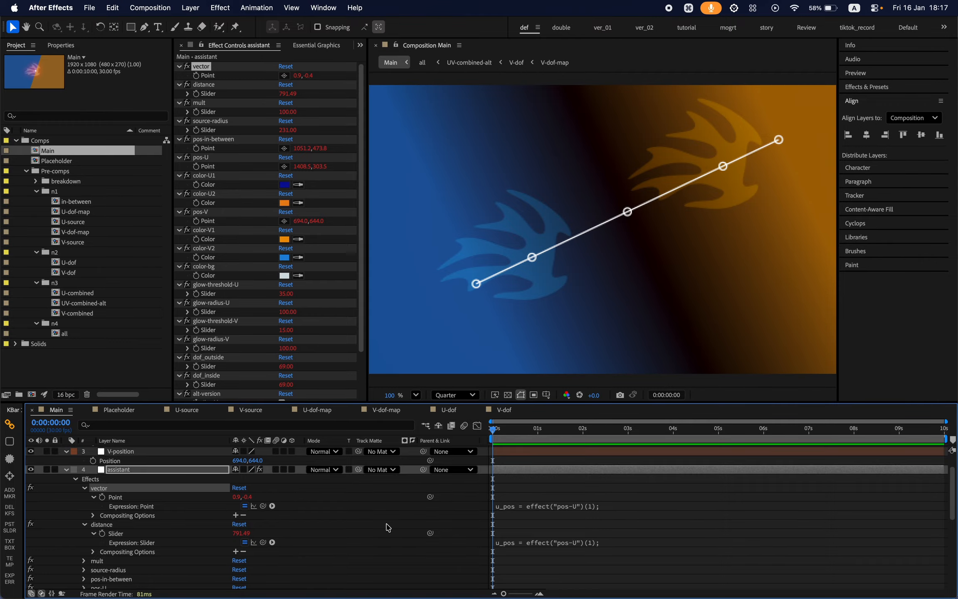
scroll(388, 528, "down", 1)
left_click(544, 496)
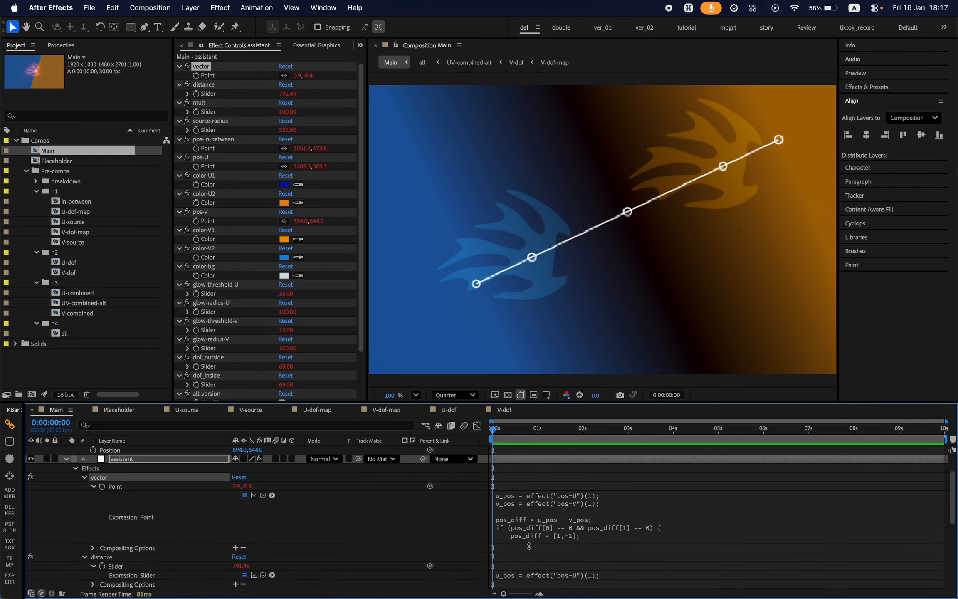
scroll(447, 551, "down", 2)
scroll(448, 552, "down", 1)
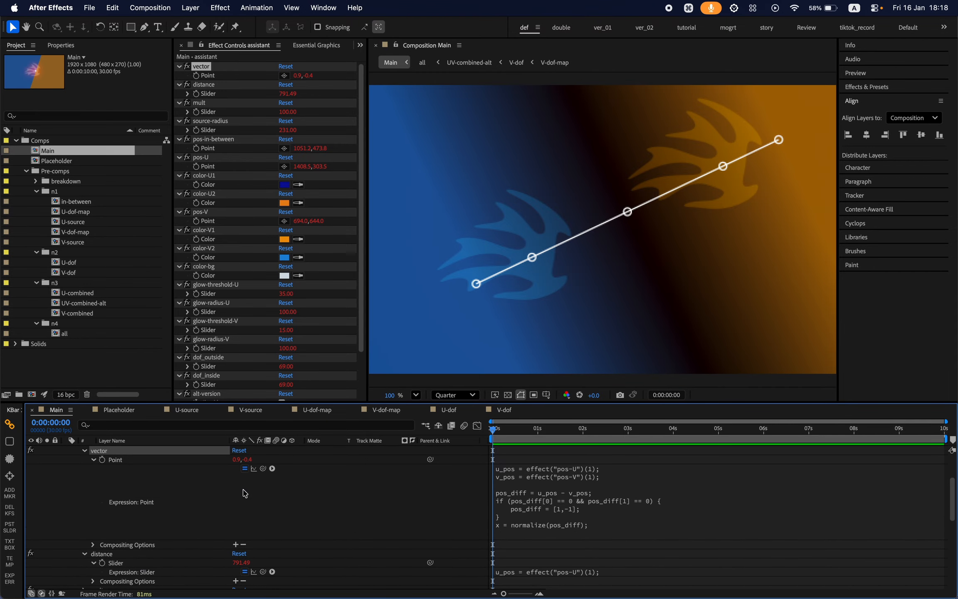
left_click(544, 530)
left_click(577, 523)
left_click_drag(571, 522, 540, 521)
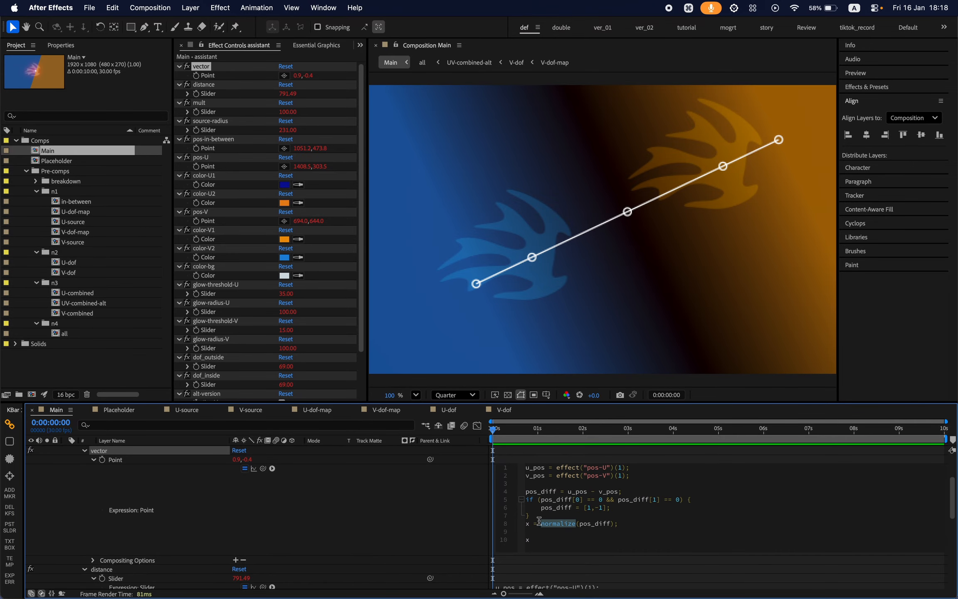
Move the U-position null to about (1354, 364) and the V-position null to about (504, 768), checking the assistant's vector effect and the Controller layer
left_click_drag(505, 301, 494, 309)
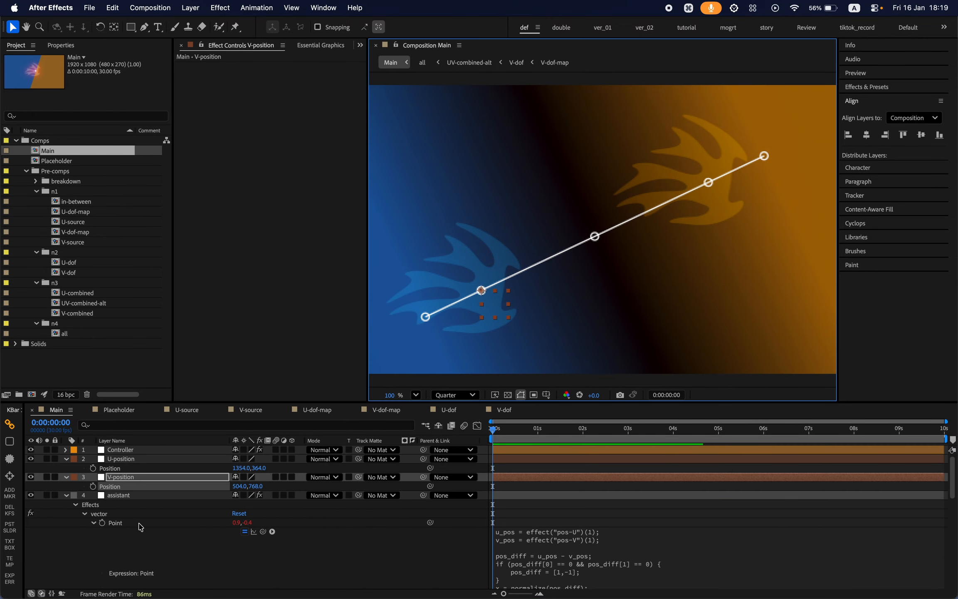
left_click(125, 517)
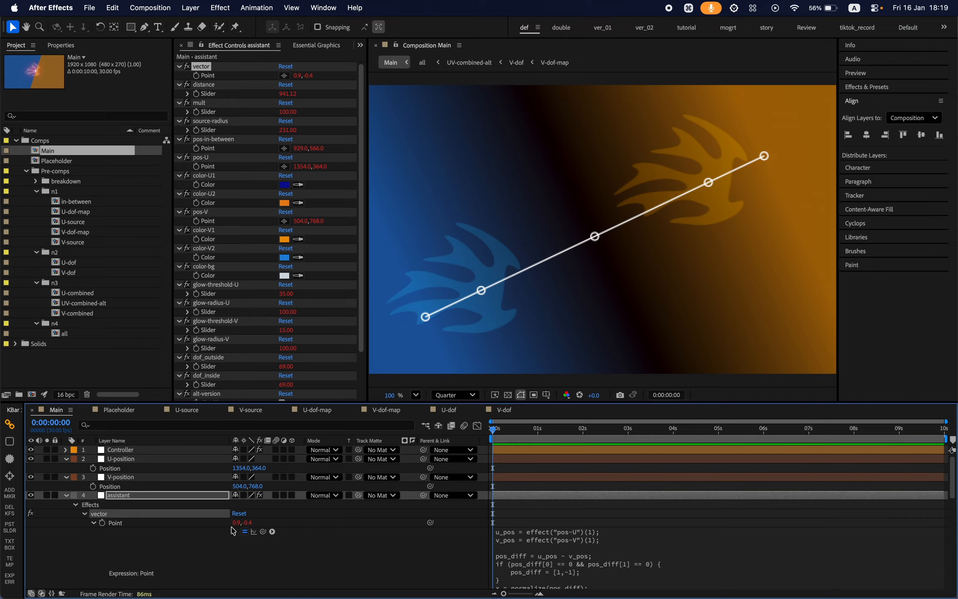
left_click(130, 454)
left_click(218, 159)
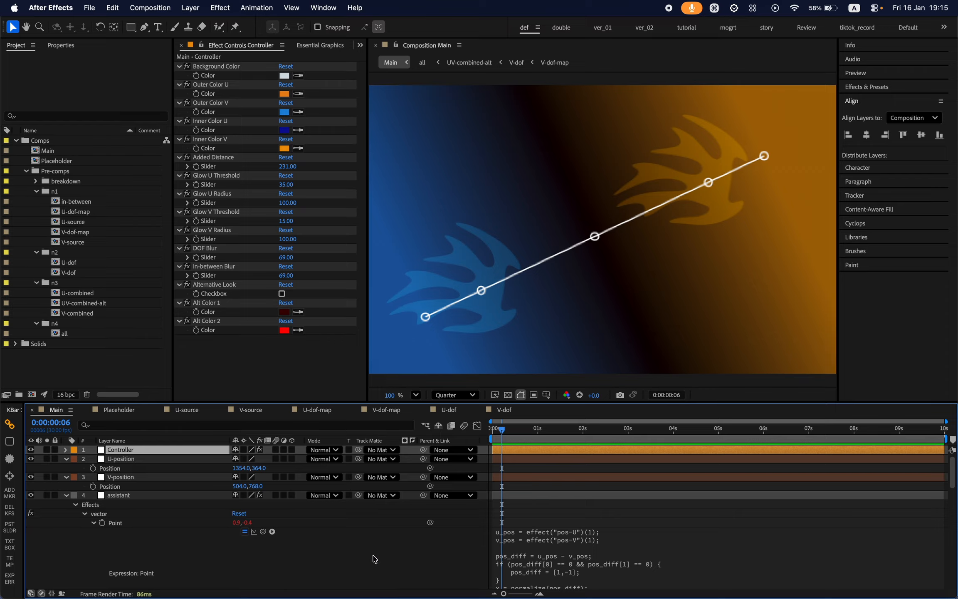
Examine the Slider expression of the assistant layer's distance effect, including its length function
scroll(375, 558, "down", 10)
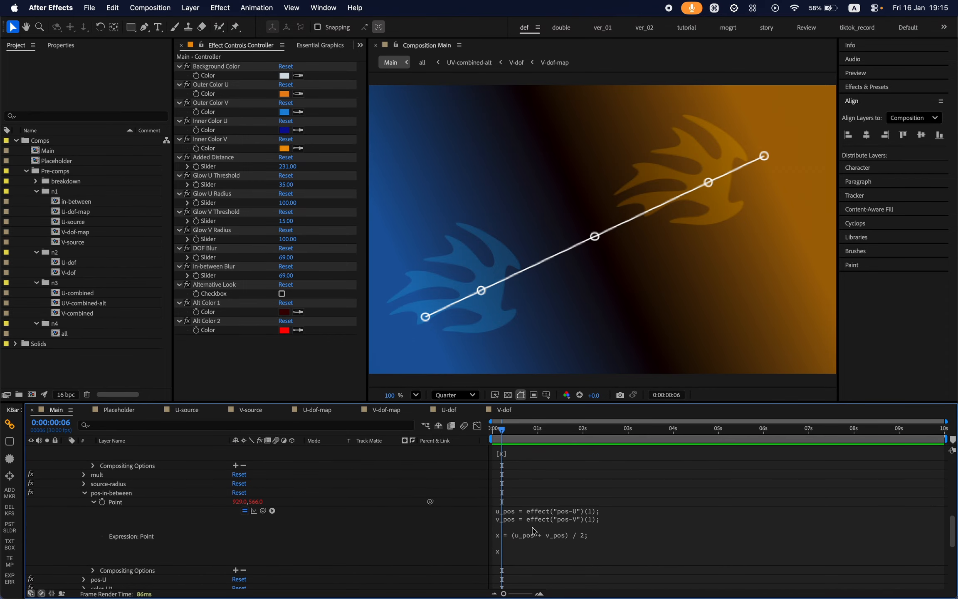
scroll(437, 541, "up", 4)
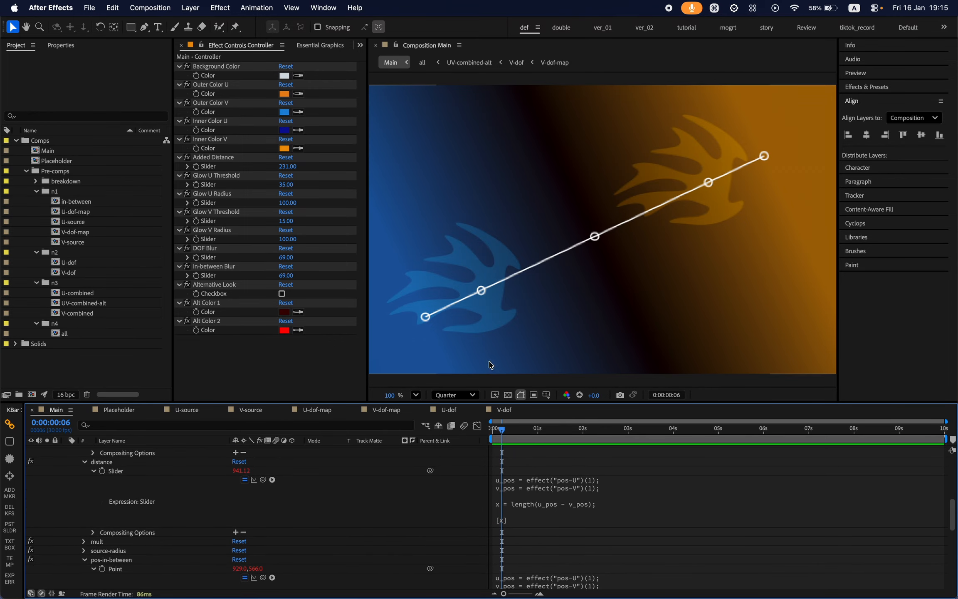
left_click(142, 465)
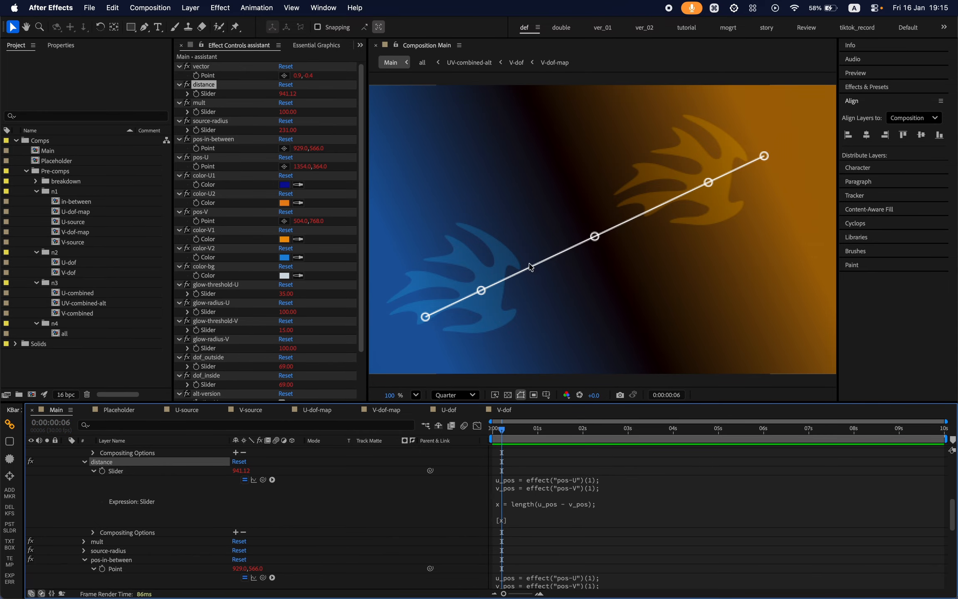
left_click(518, 507)
left_click(543, 504)
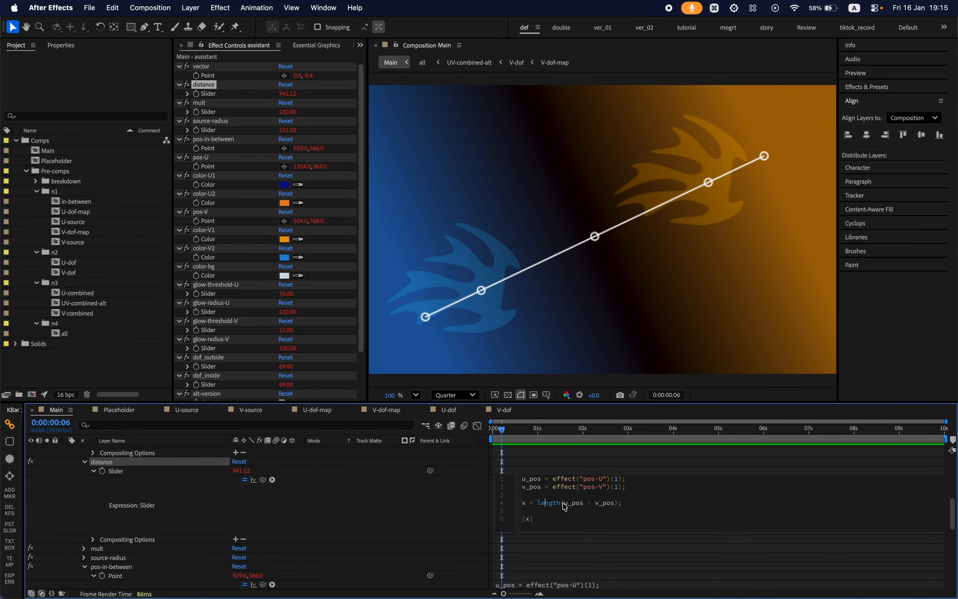
left_click(412, 517)
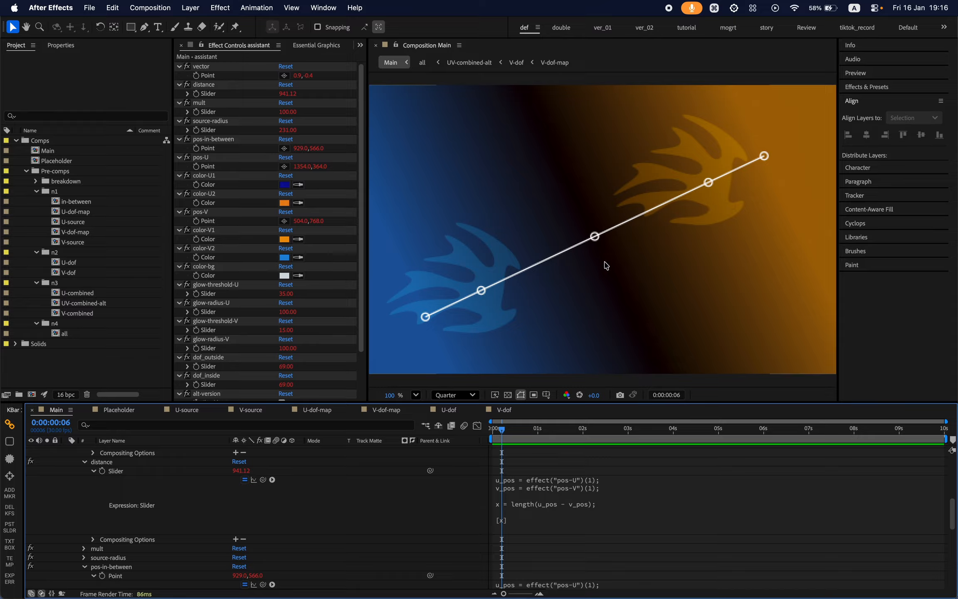
left_click(169, 471)
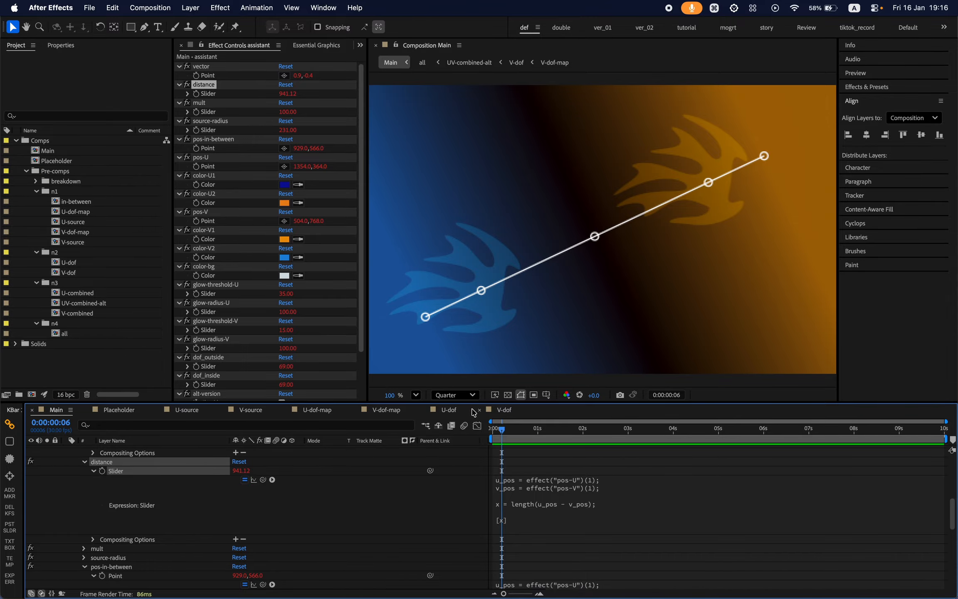
Open the U-dof comp and set the current time to 0:00:00:27
left_click(93, 266)
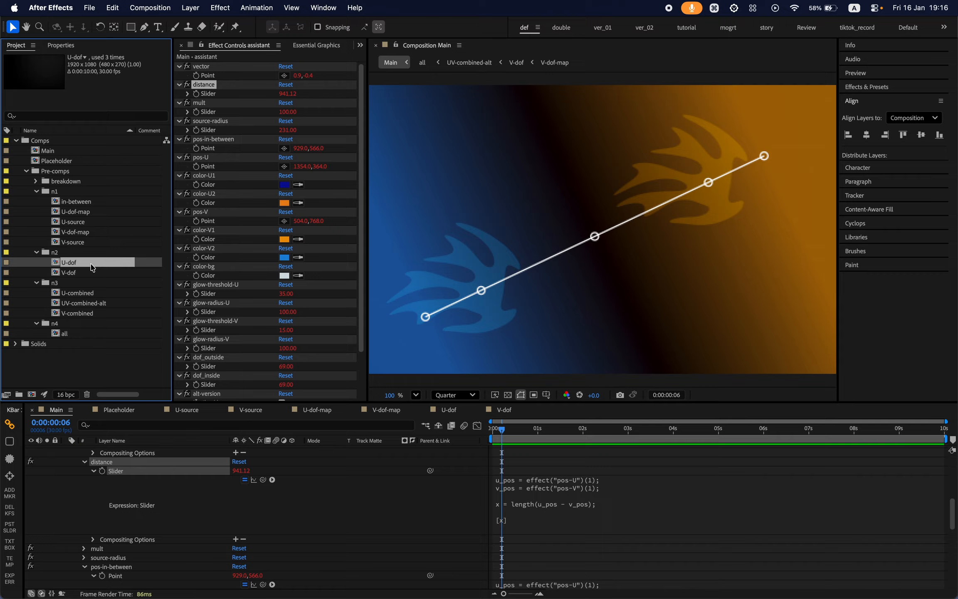
double_click(80, 268)
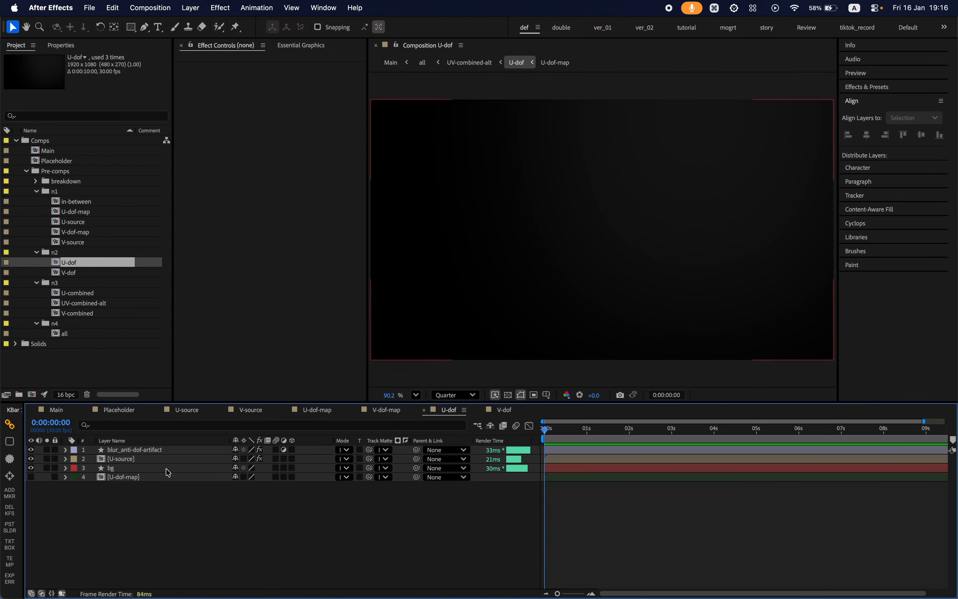
left_click(582, 433)
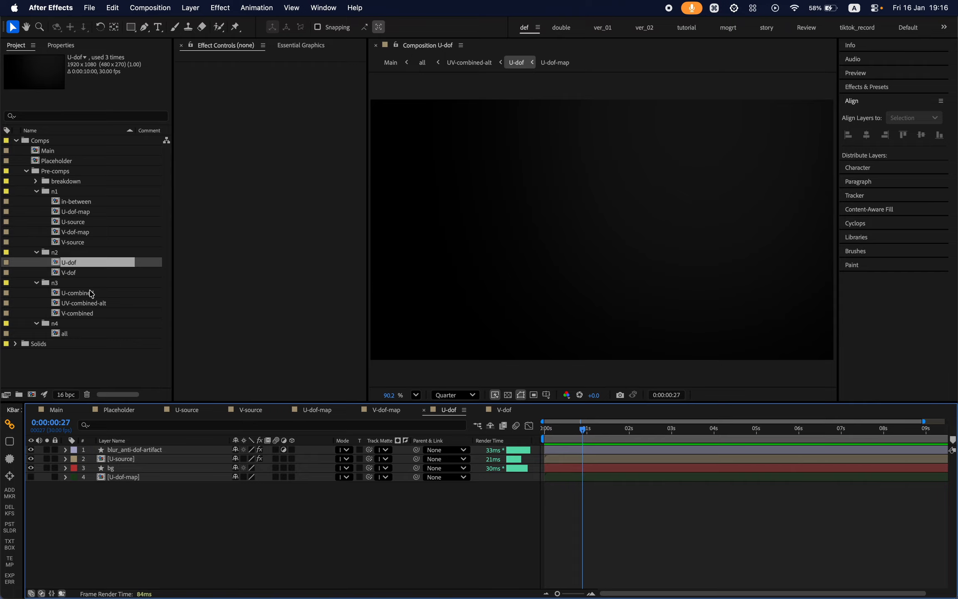
left_click(79, 272)
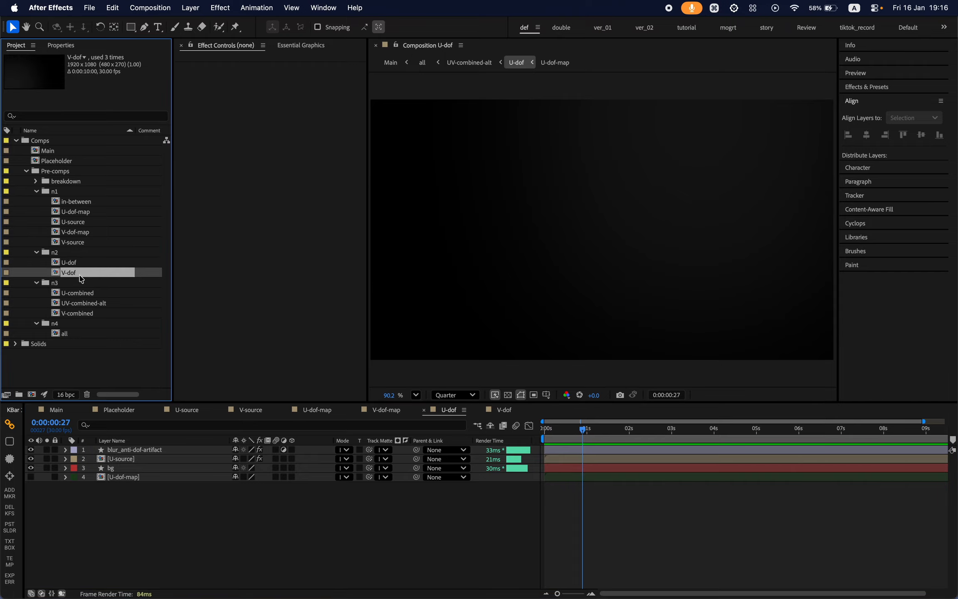
Solo the U-source layer in U-dof, compare it with Compound Blur off and on, and end the solo
left_click(156, 469)
left_click(135, 459)
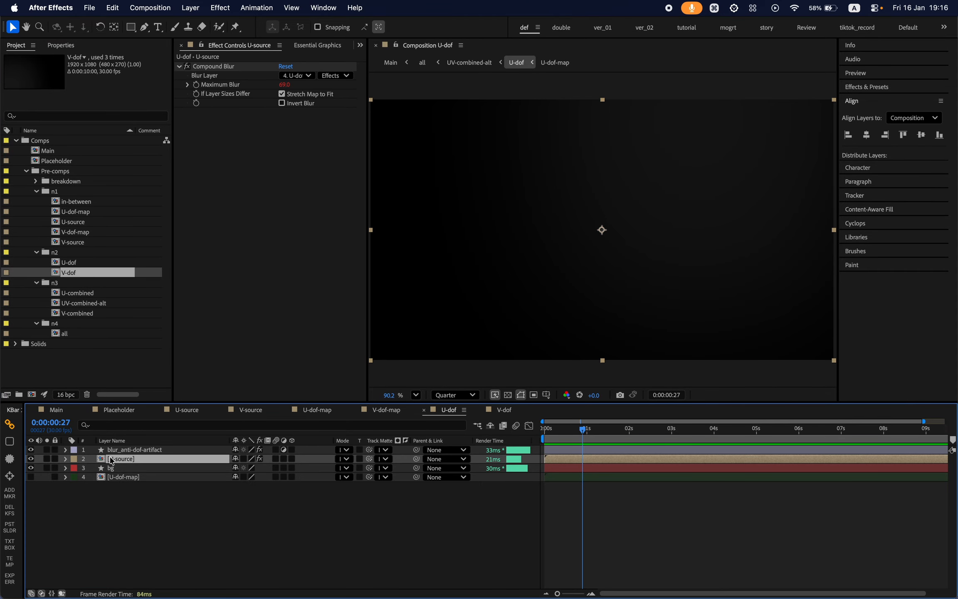
left_click(46, 459)
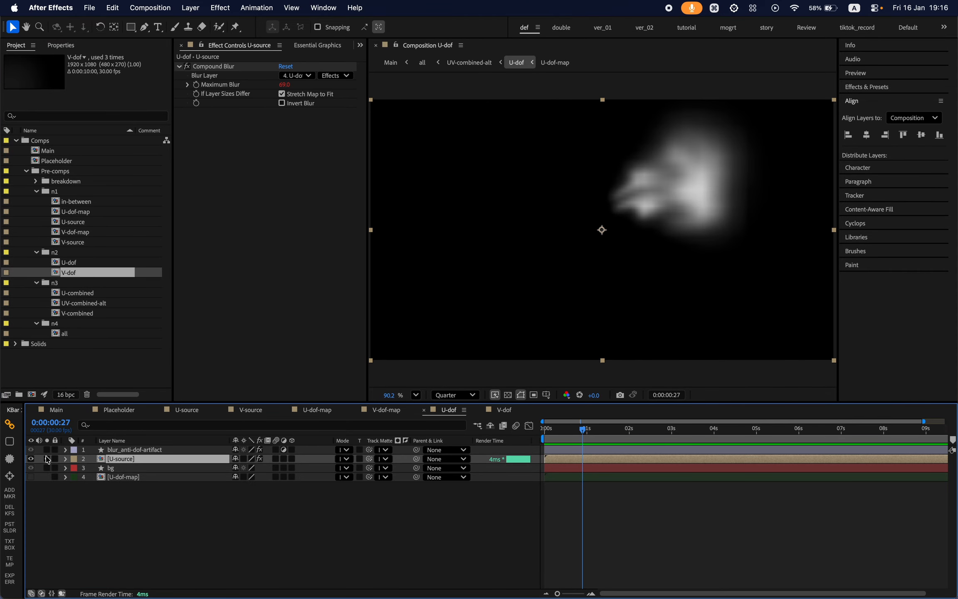
left_click(187, 66)
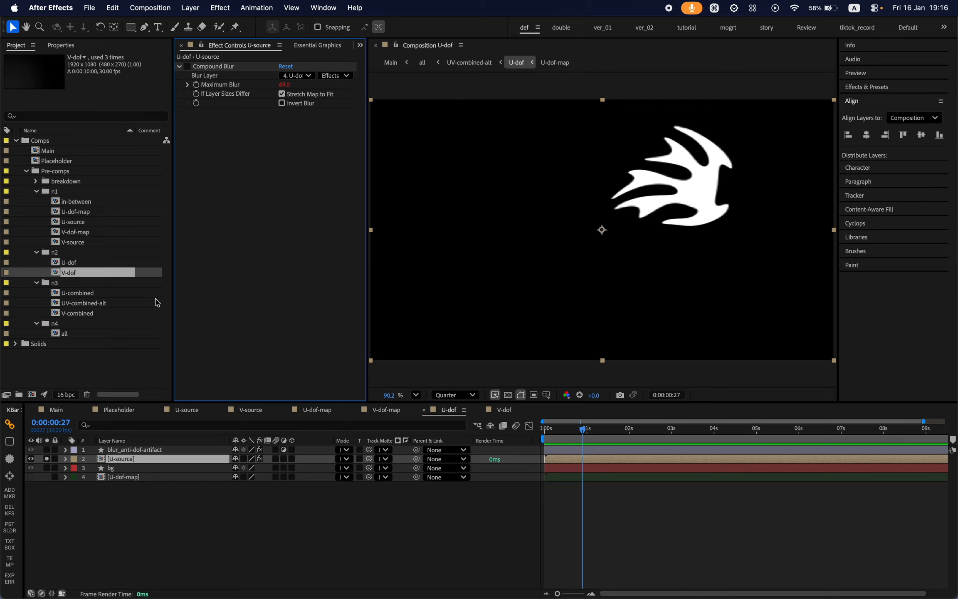
left_click(187, 66)
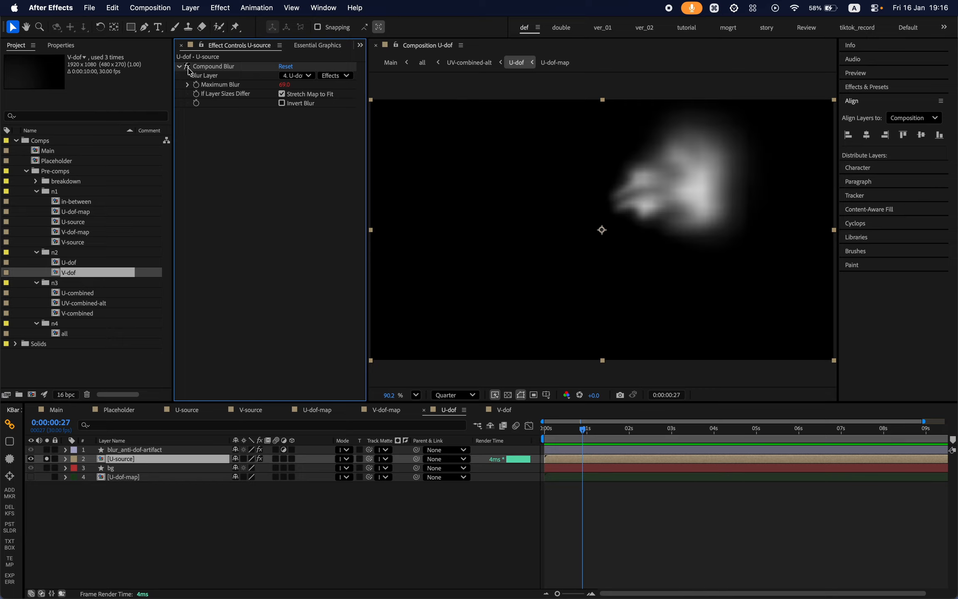
left_click(47, 458)
Compare the U-dof comp with the blur_anti-dof-artifact layer hidden and shown
left_click(154, 451)
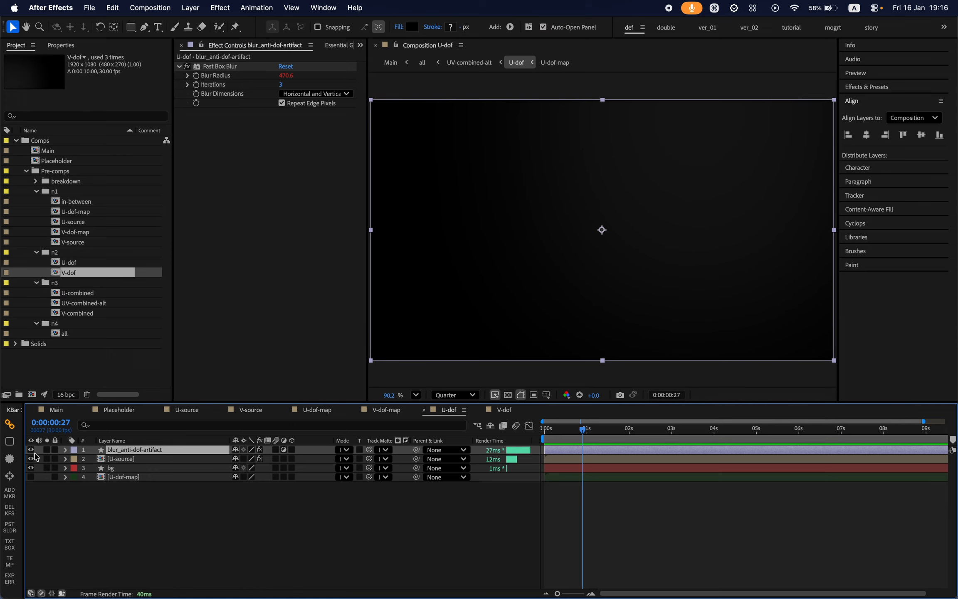
left_click(30, 450)
left_click(30, 450)
In the V-dof comp, hide blur_anti-dof-artifact, solo V-source and compare it with Compound Blur off and on
left_click(499, 410)
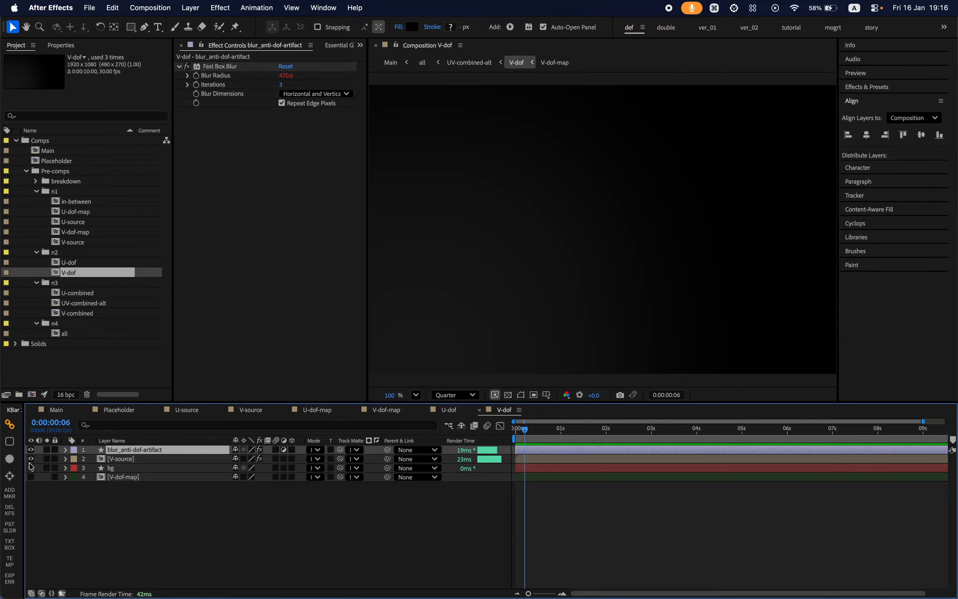
left_click(30, 450)
left_click(61, 460)
left_click(47, 459)
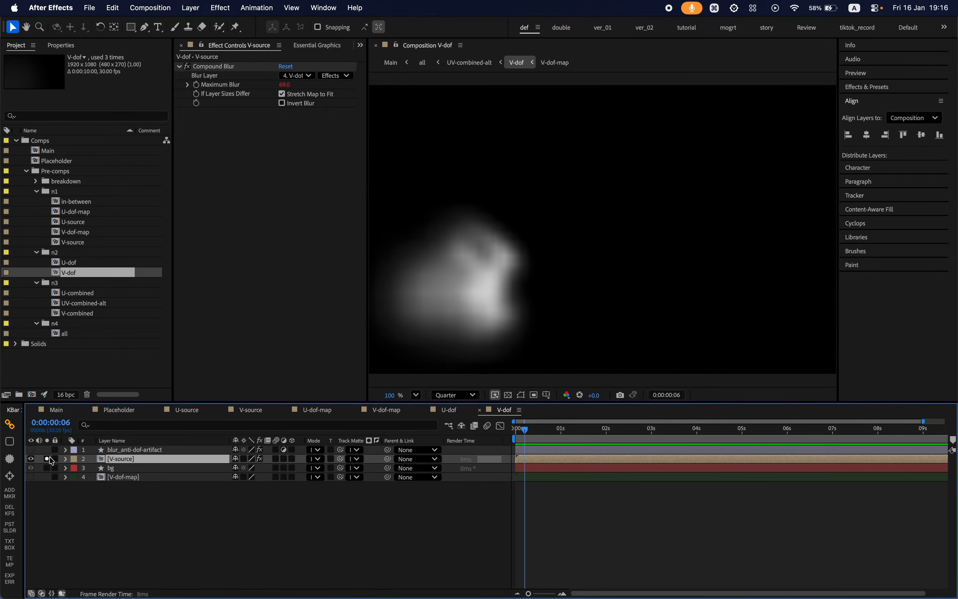
left_click(187, 67)
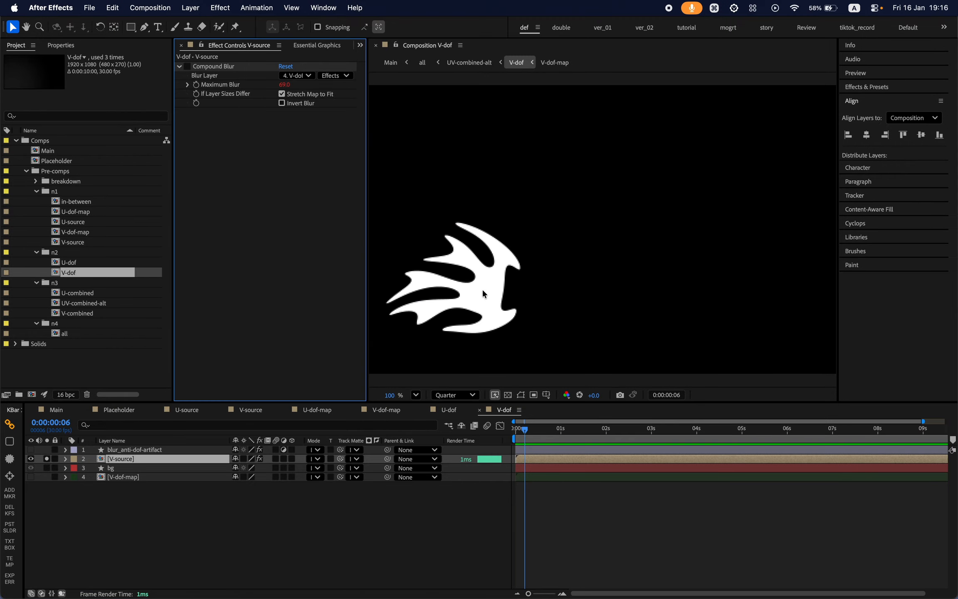
left_click(203, 67)
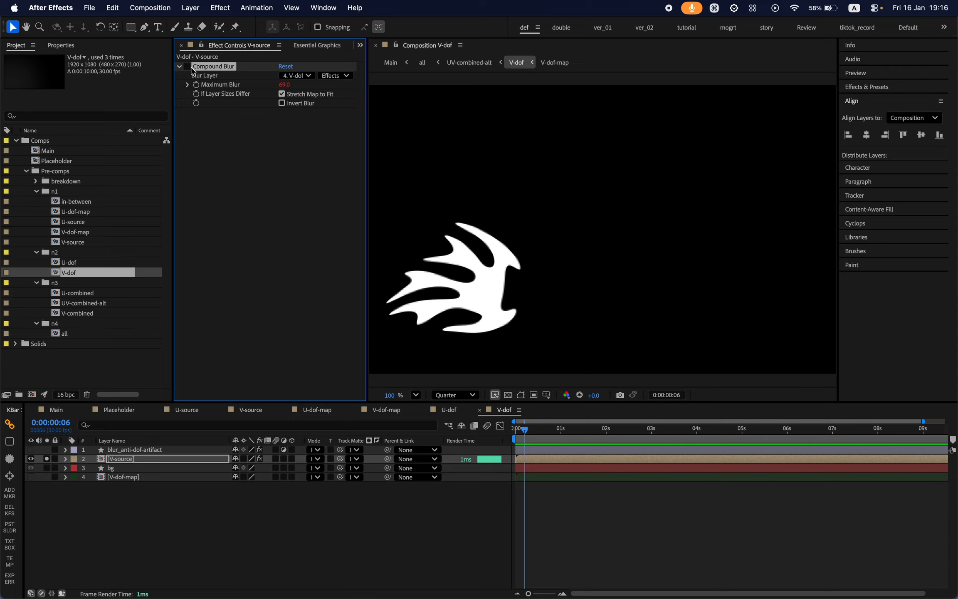
left_click(187, 67)
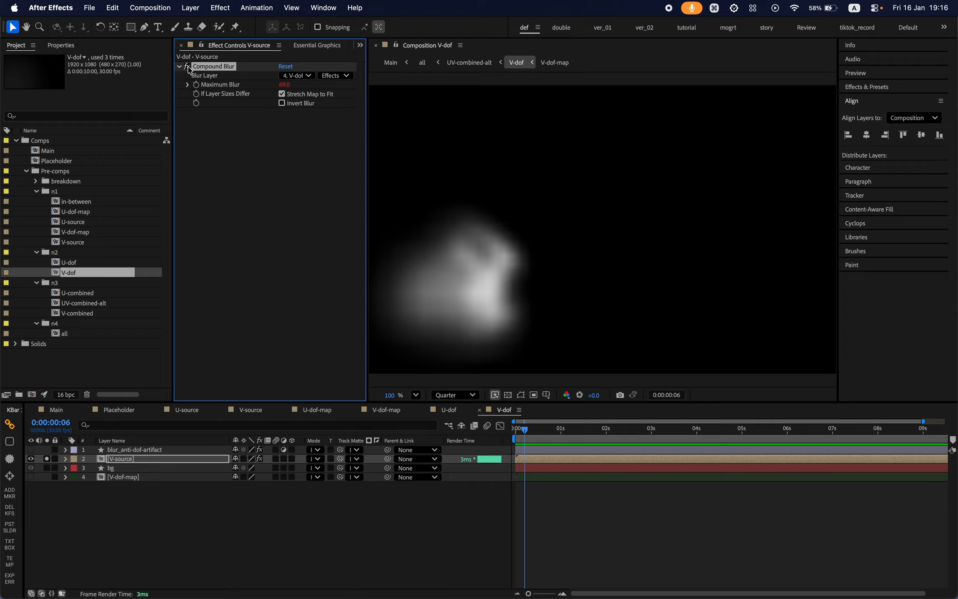
left_click(87, 234)
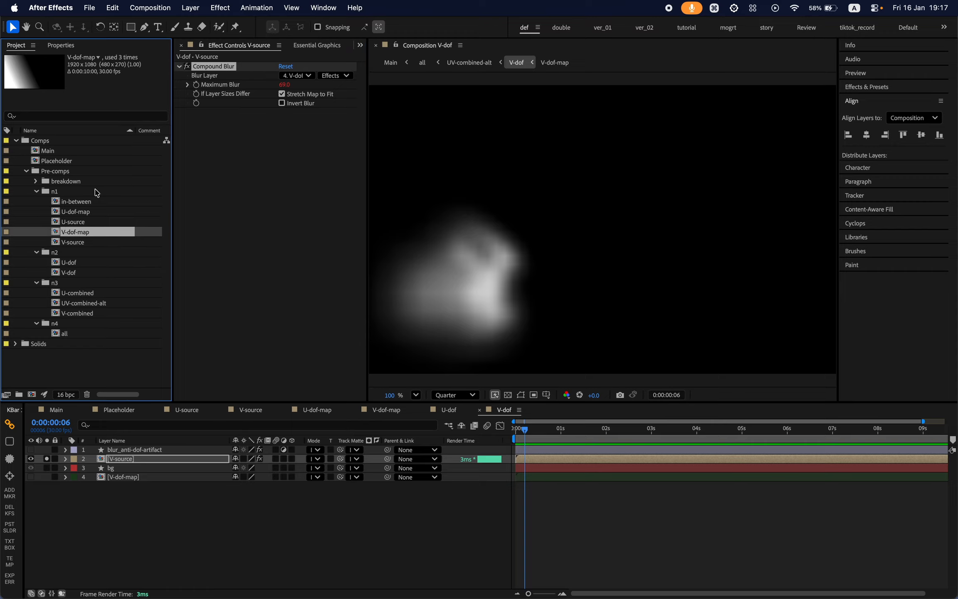
Show the blur_anti-dof-artifact layer again in V-dof and end the solo on V-source
left_click(116, 451)
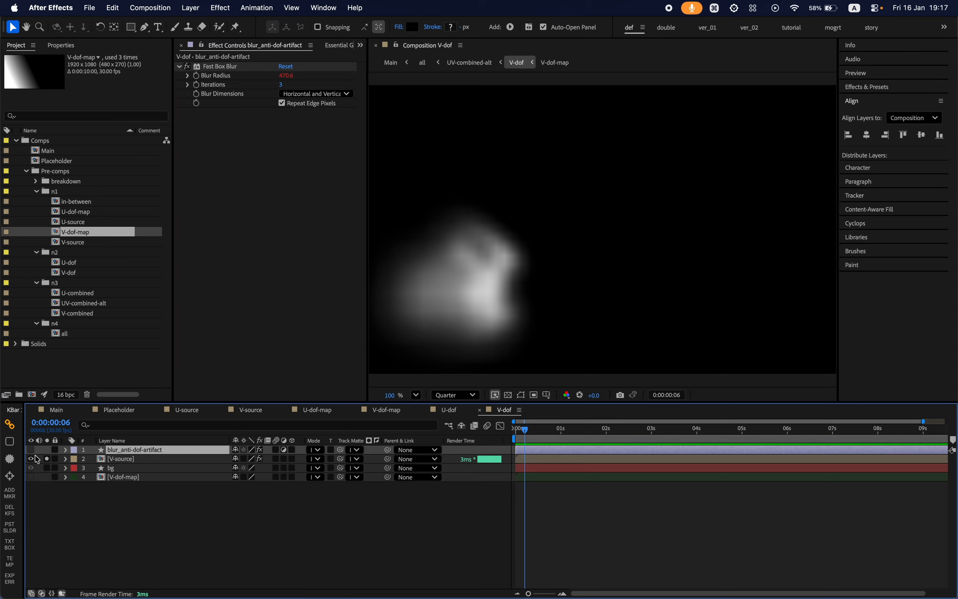
left_click(31, 449)
left_click(47, 458)
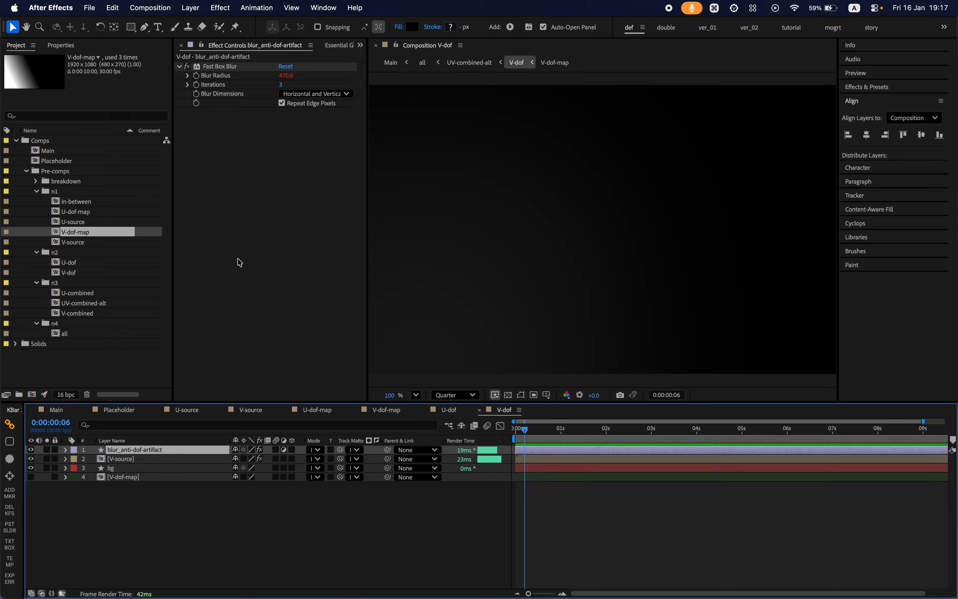
Reveal the expressions of the blur_anti-dof-artifact layer and expand the full Blur Radius expression of its Fast Box Blur
key("e")
key("e")
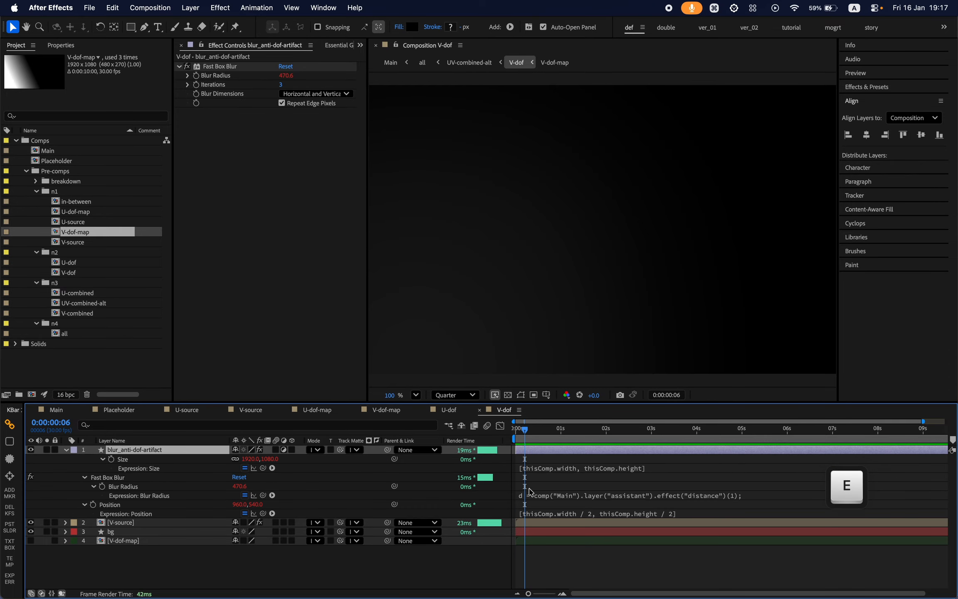
left_click(563, 499)
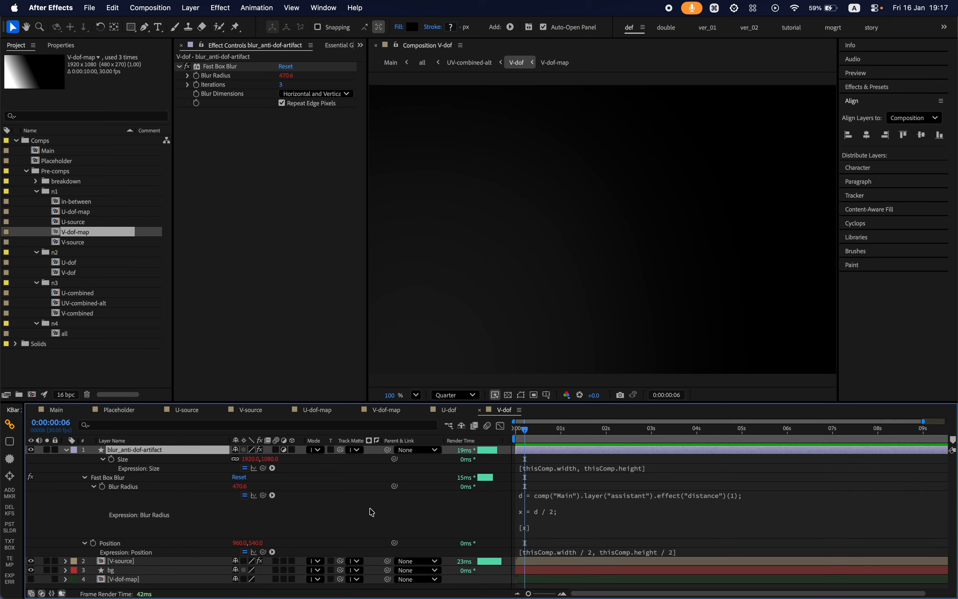
left_click(112, 479)
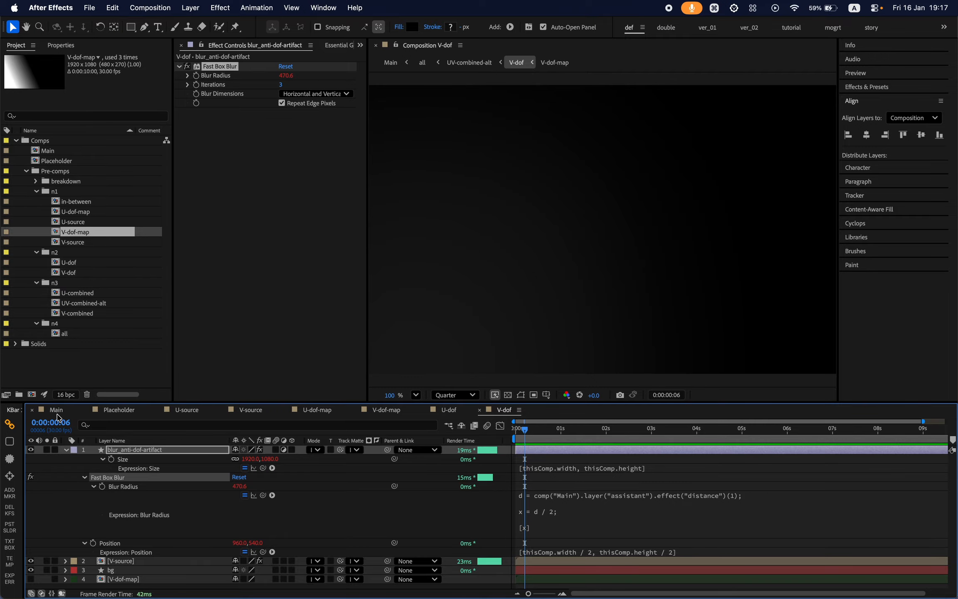
In Main, move the V-position null to about (906, 596) and the U-position null to about (918, 590)
left_click(57, 410)
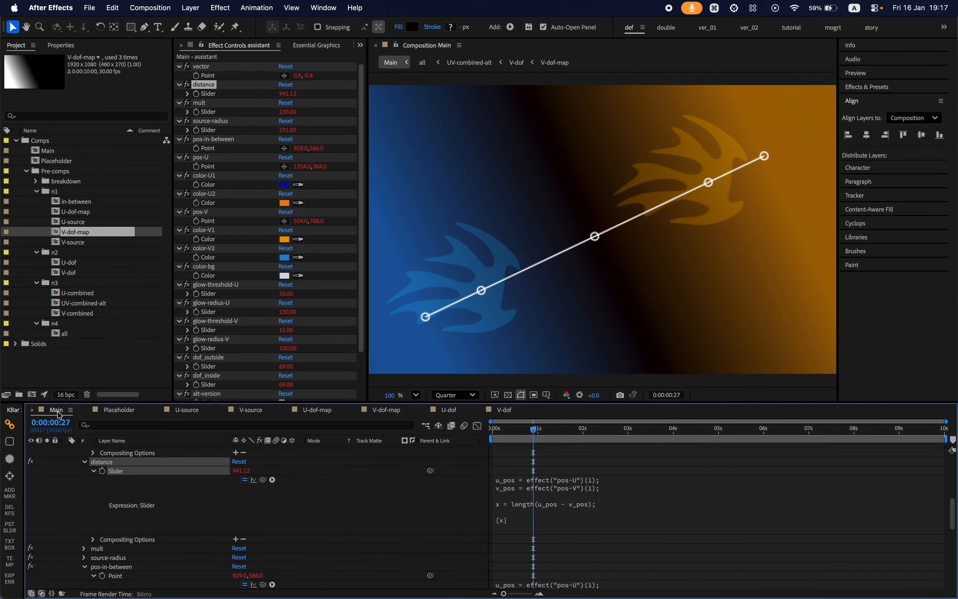
left_click(335, 511)
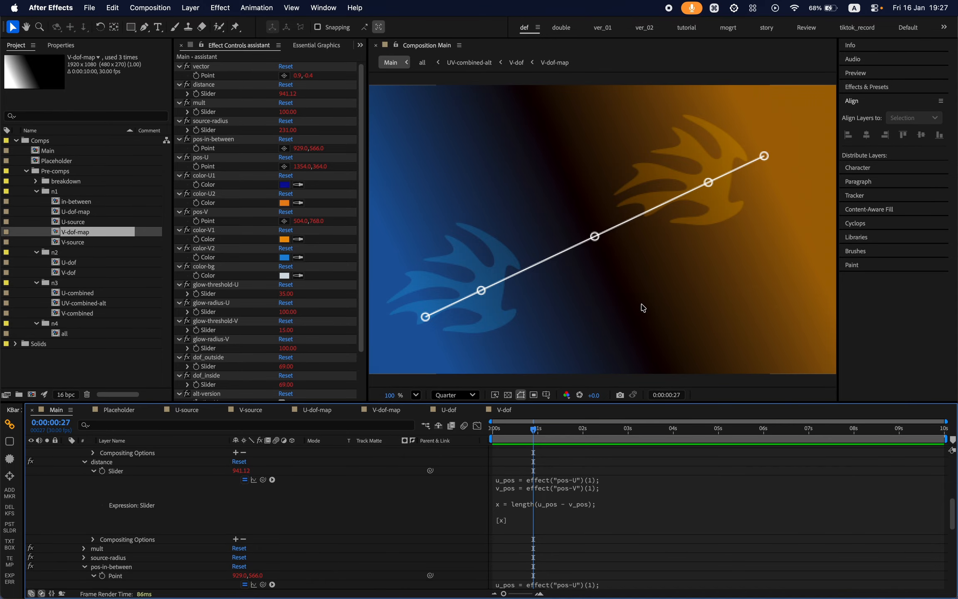
scroll(154, 494, "up", 5)
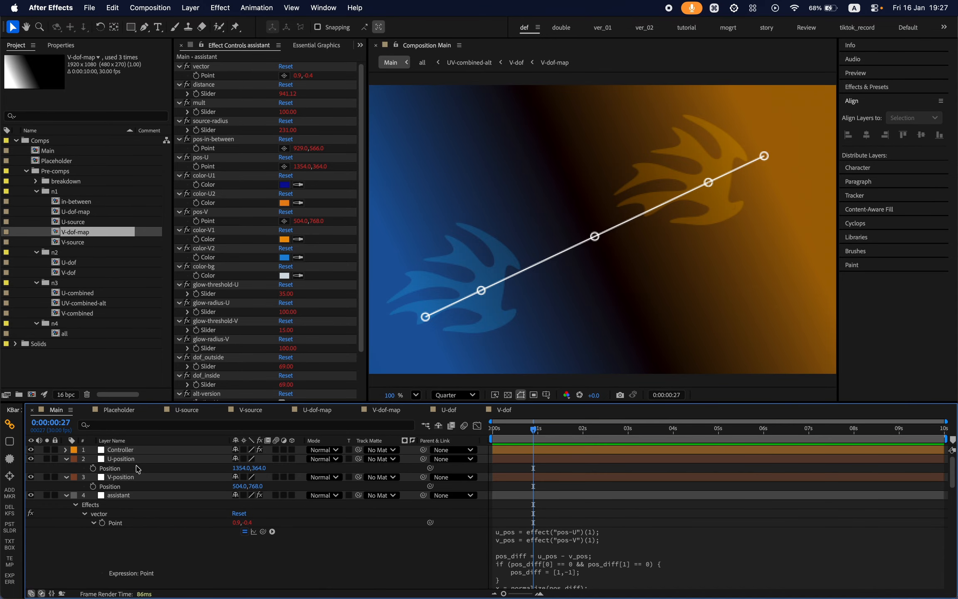
left_click(138, 477)
left_click_drag(508, 302, 604, 258)
left_click(154, 460)
left_click_drag(720, 200, 604, 260)
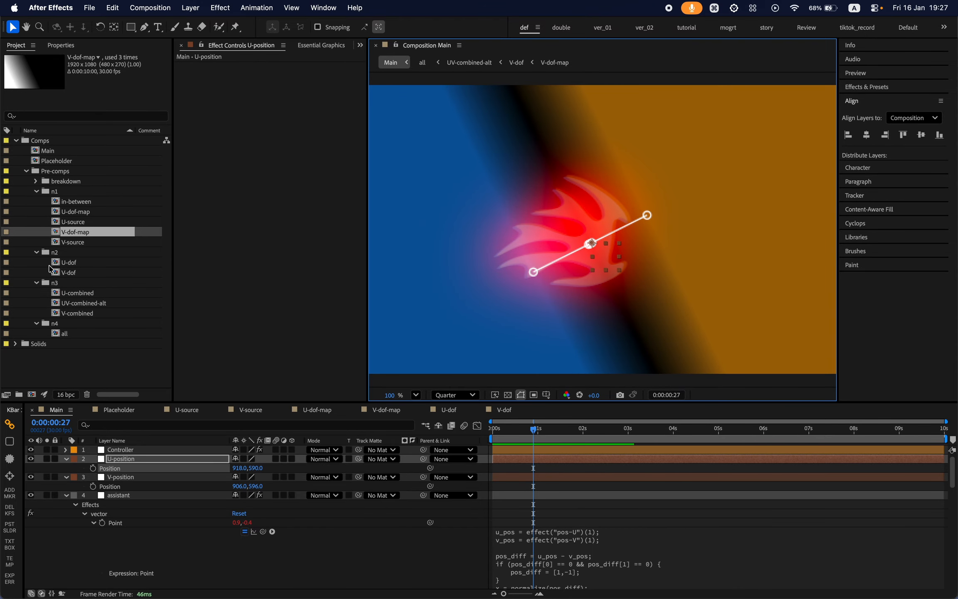
Check the U-dof comp and open the V-dof comp to view the blur with the nulls close together
left_click(80, 263)
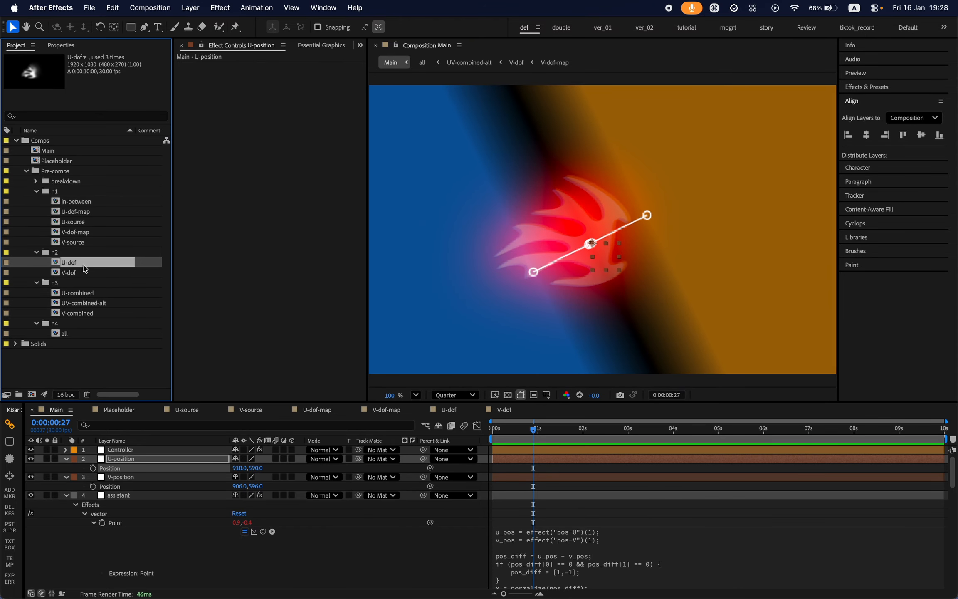
double_click(85, 269)
double_click(82, 273)
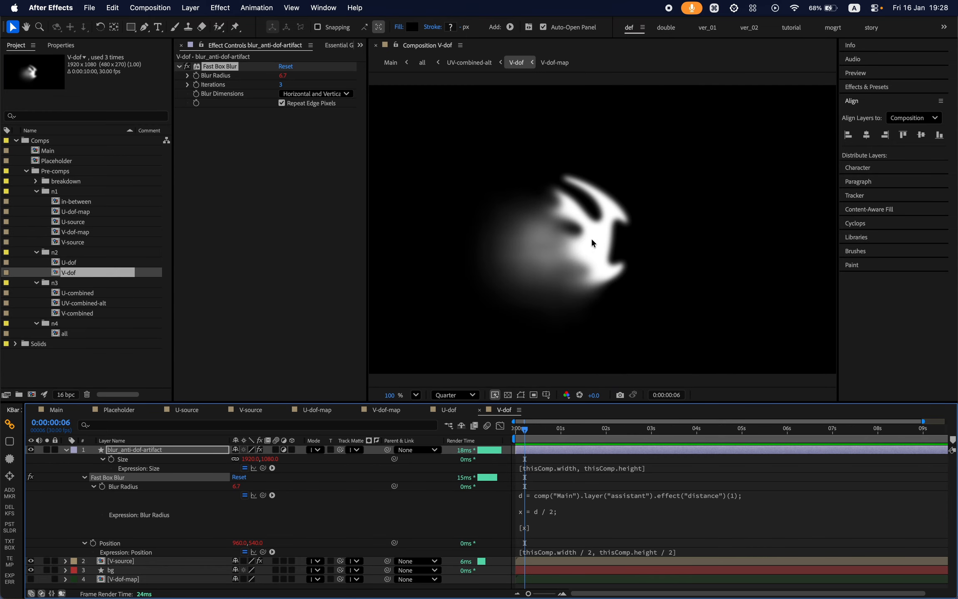
Open the U-combined comp and briefly solo its U-dof layer to view it alone
left_click(91, 297)
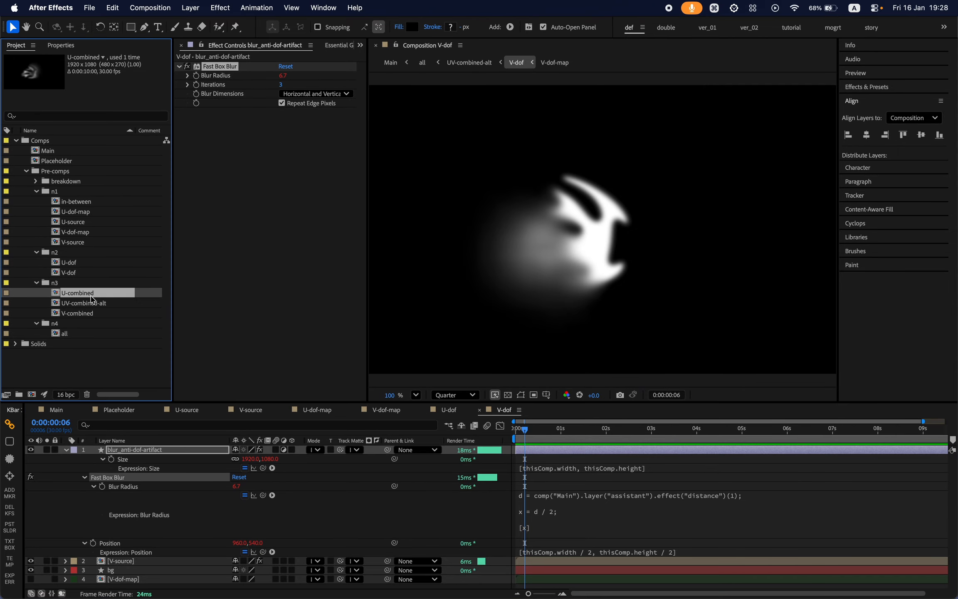
double_click(91, 297)
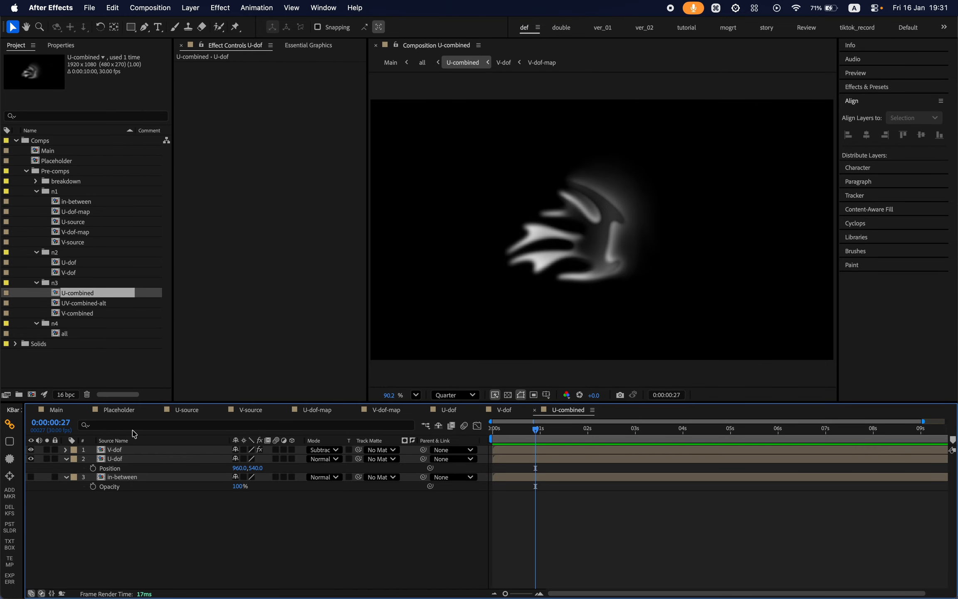
left_click(138, 460)
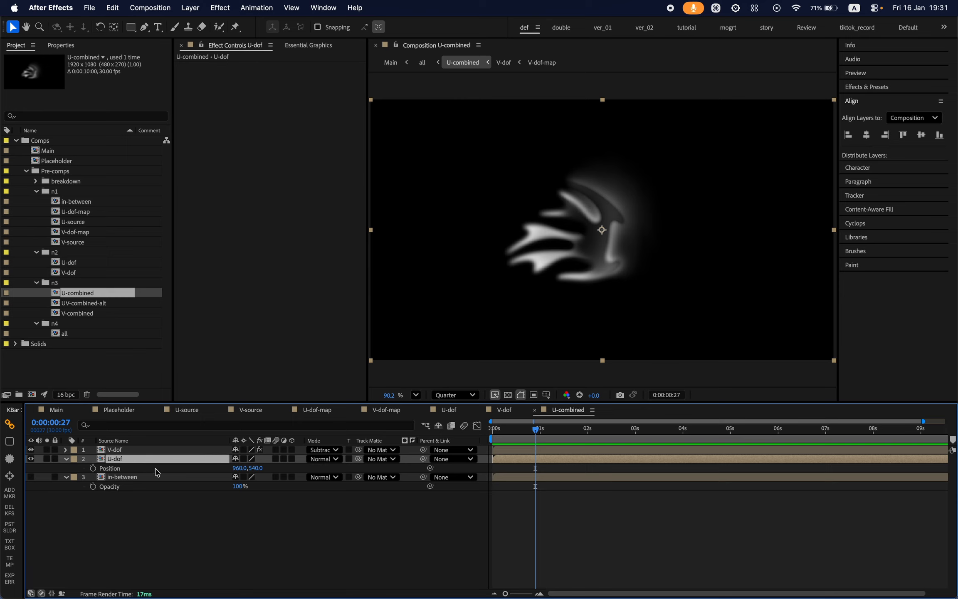
left_click(47, 459)
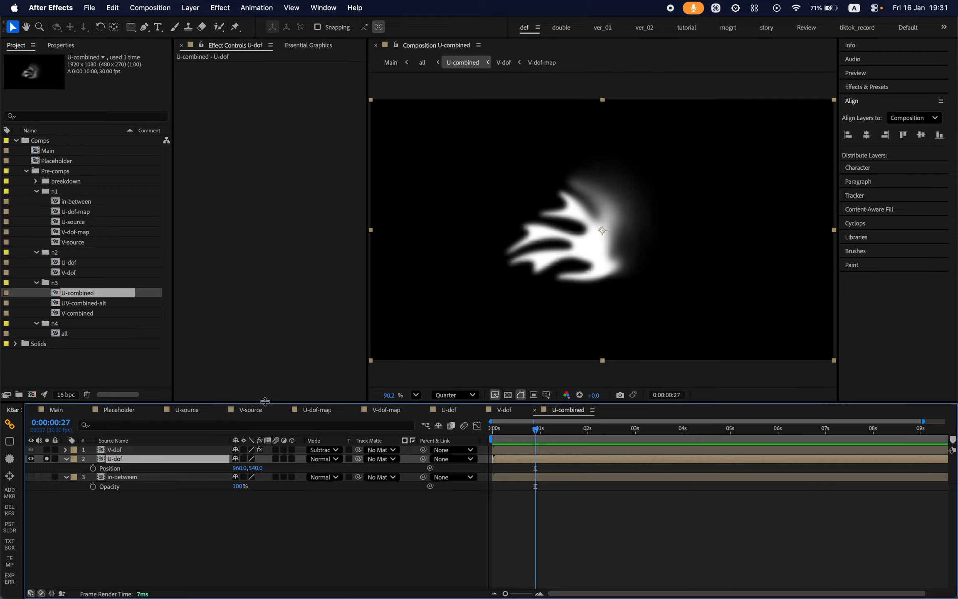
left_click(46, 459)
Compare U-combined with and without the V-dof layer's Set Matte effect, which takes its matte from the in-between layer
left_click(120, 449)
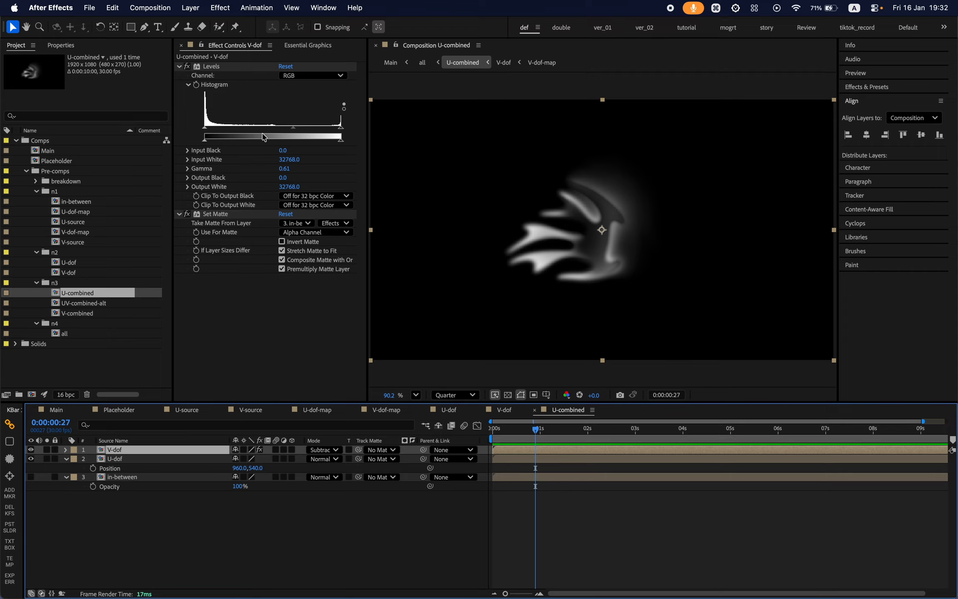
left_click(118, 478)
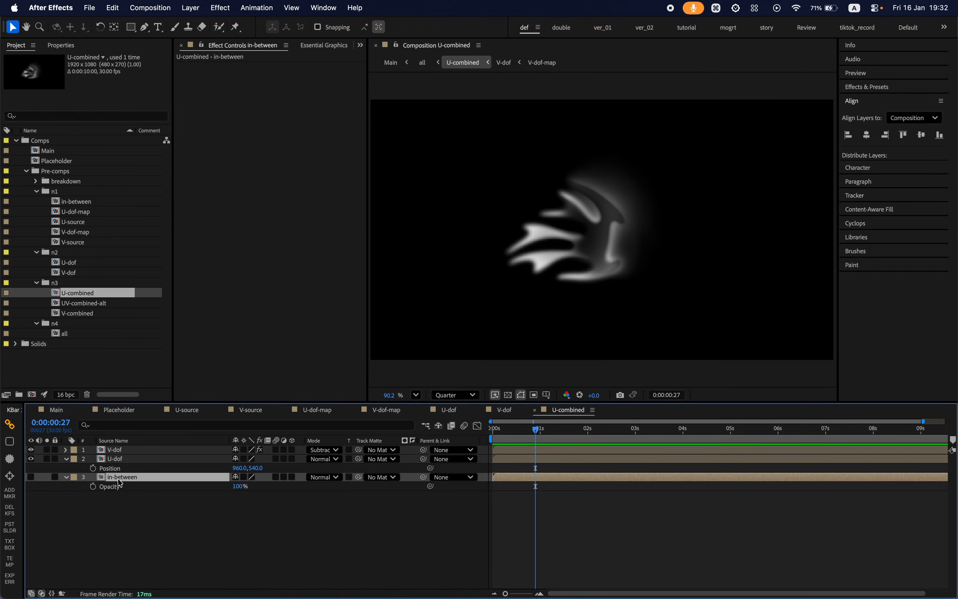
left_click(137, 452)
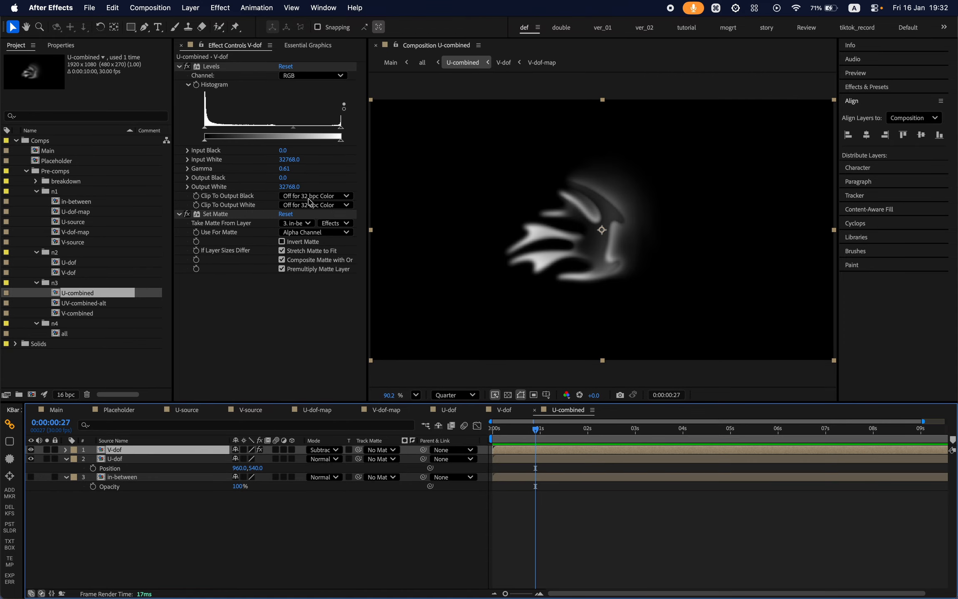
left_click(188, 213)
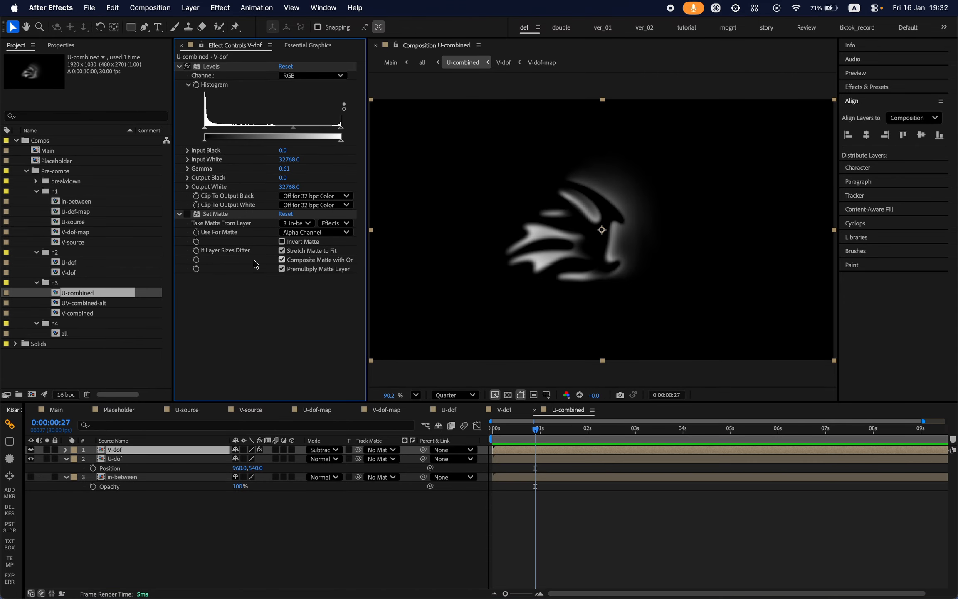
left_click(187, 214)
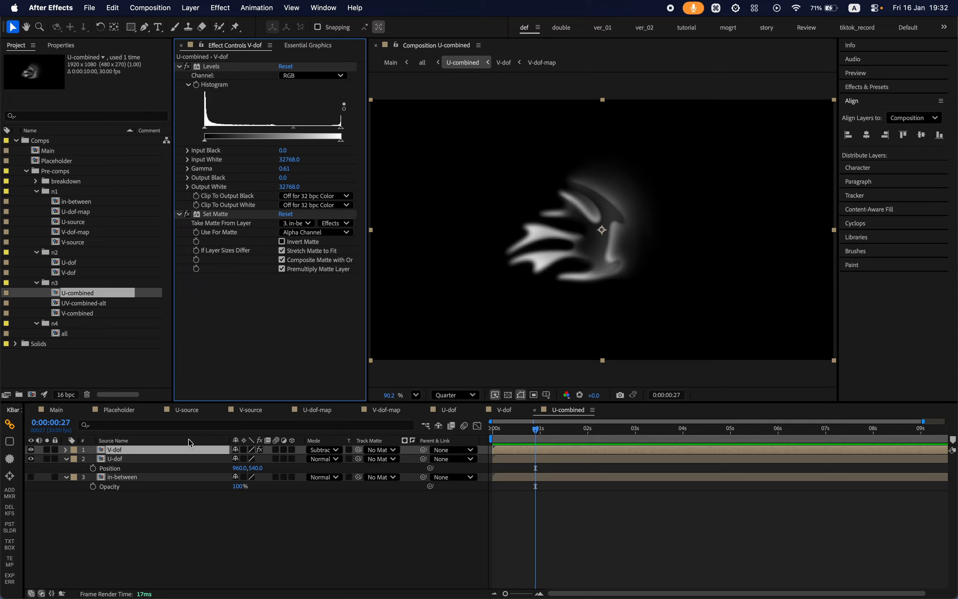
Open the in-between comp and show the effects of its Placeholder layer
left_click(124, 478)
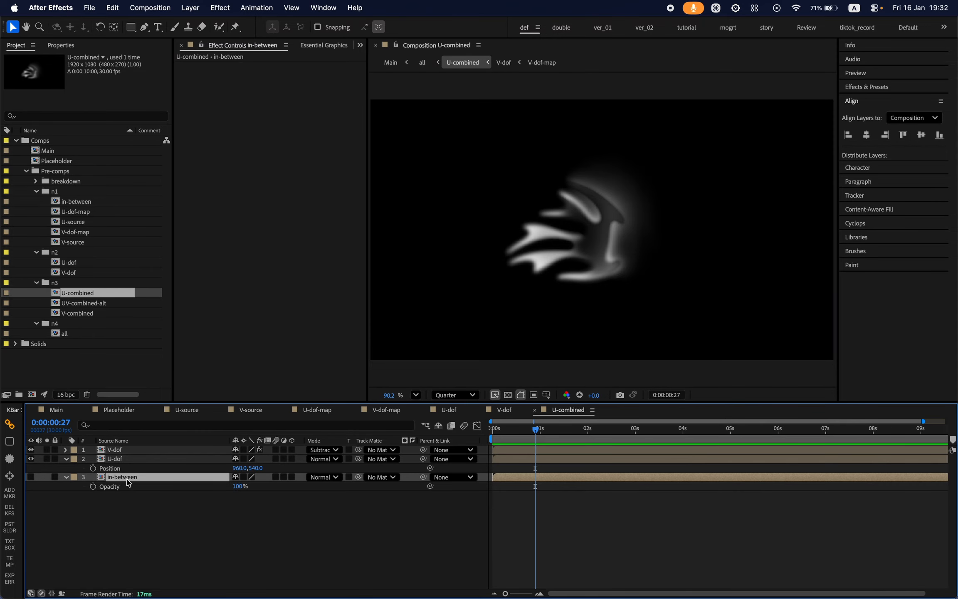
double_click(94, 202)
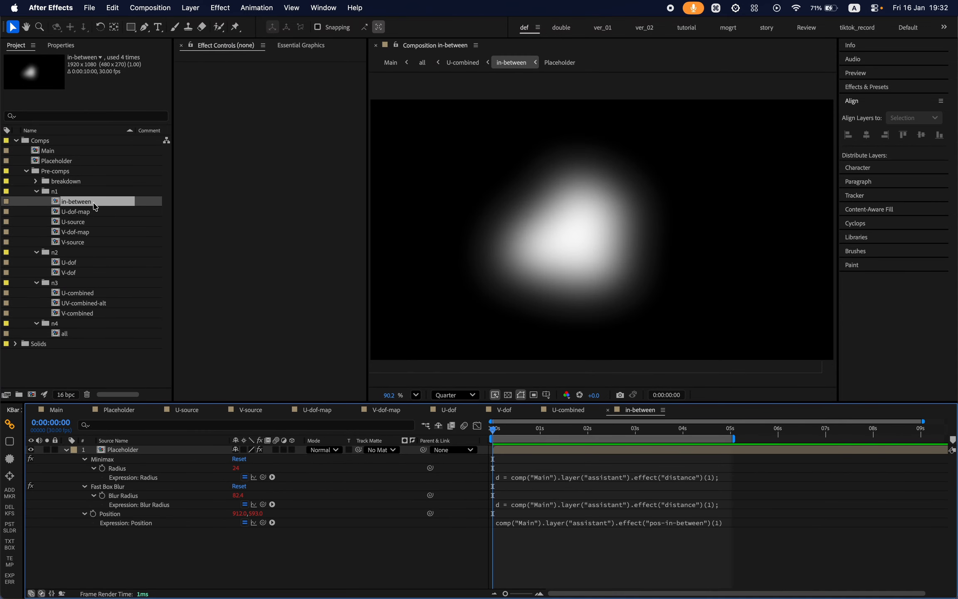
left_click(149, 451)
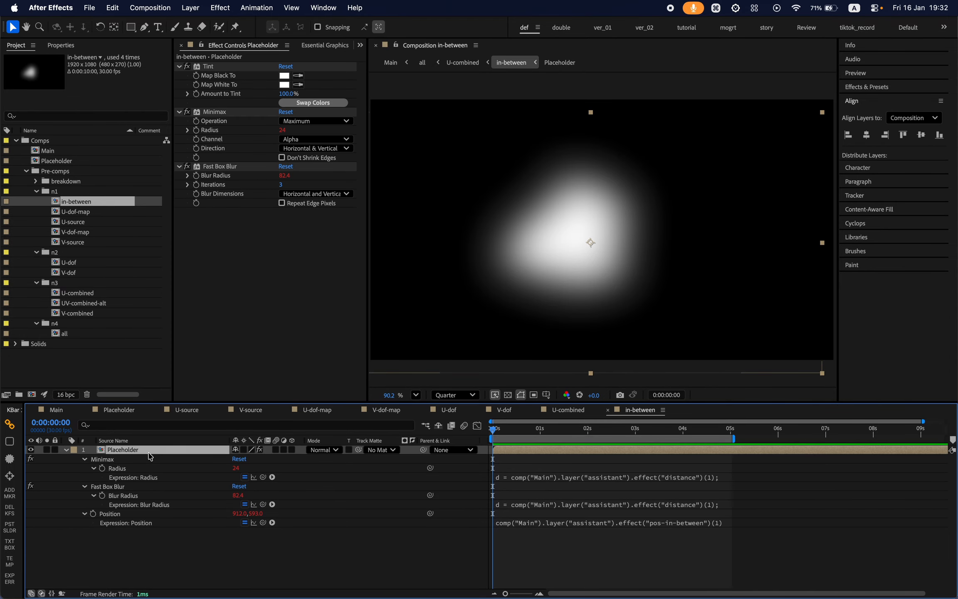
Disable the Placeholder layer's Tint, Minimax and Fast Box Blur to view the bare shape, and enable all three again
left_click(187, 67)
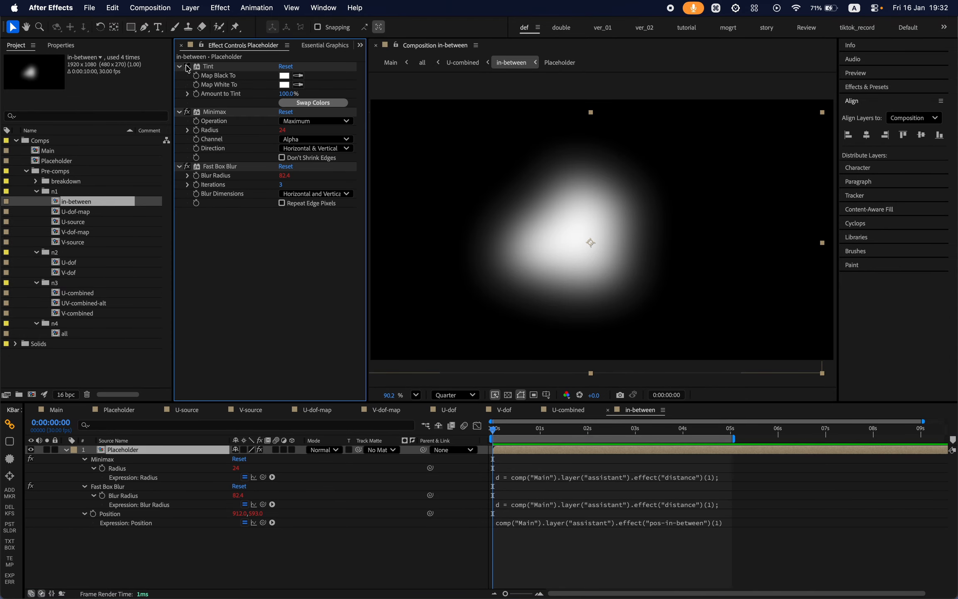
left_click(187, 112)
left_click(188, 166)
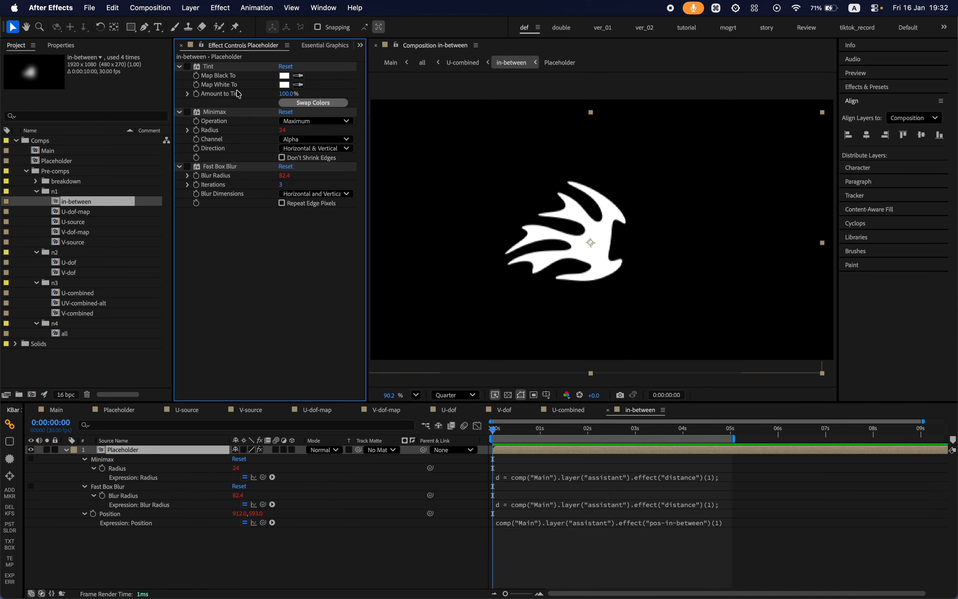
left_click(214, 111)
left_click(217, 167)
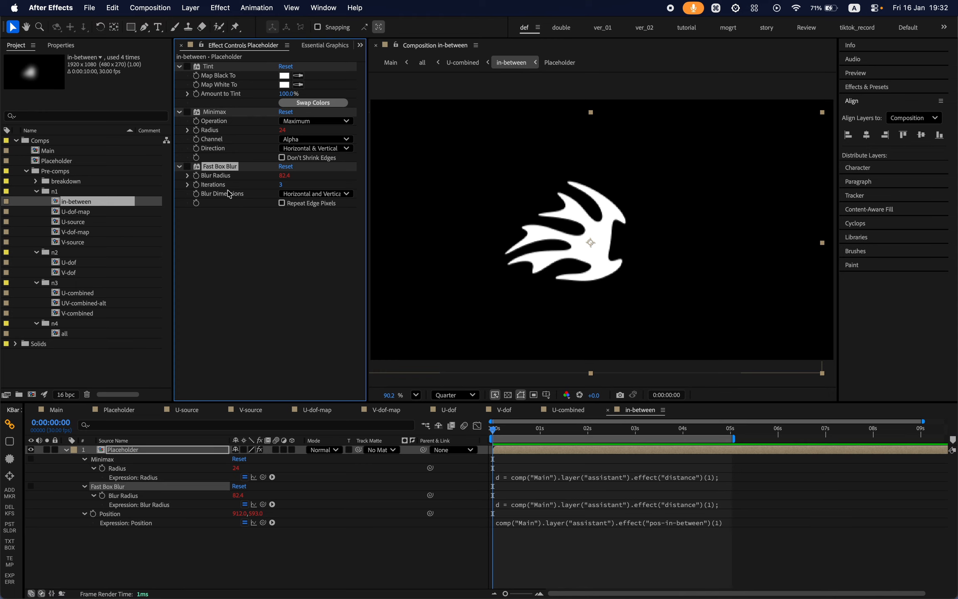
left_click(187, 166)
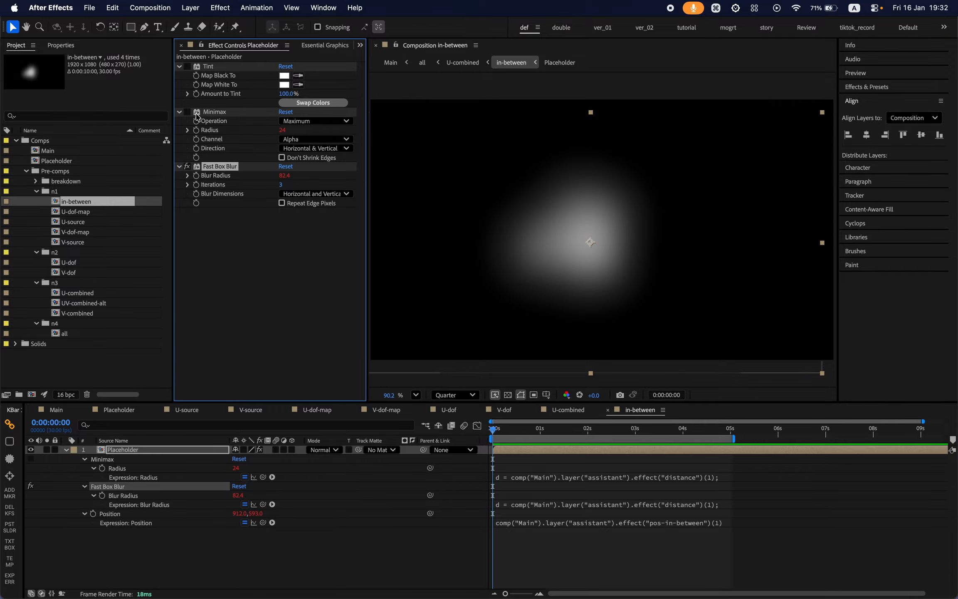
left_click(187, 112)
left_click(187, 66)
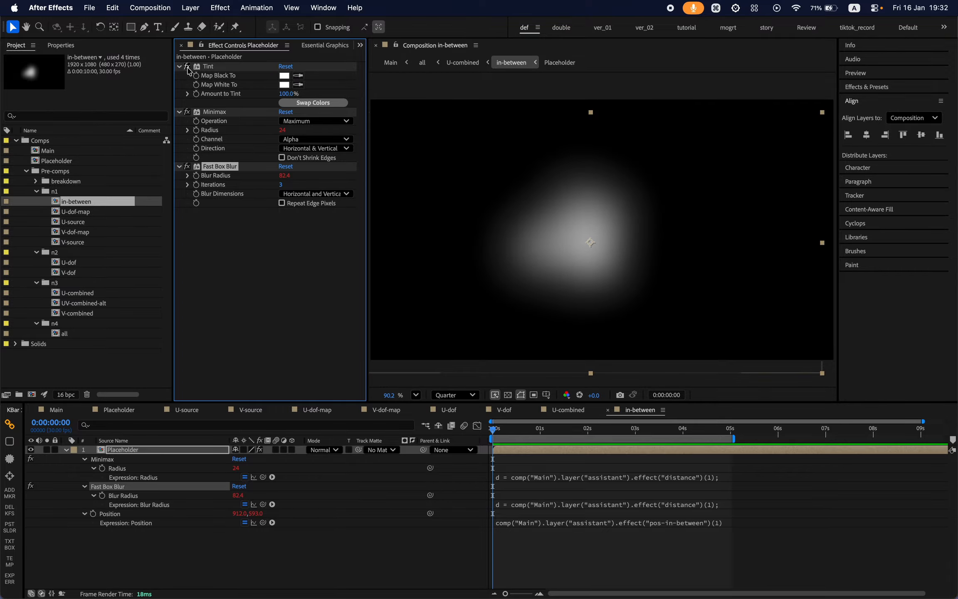
left_click(200, 327)
In Main, move the U-position null to about (914, 592) and check the in-between comp
left_click(68, 410)
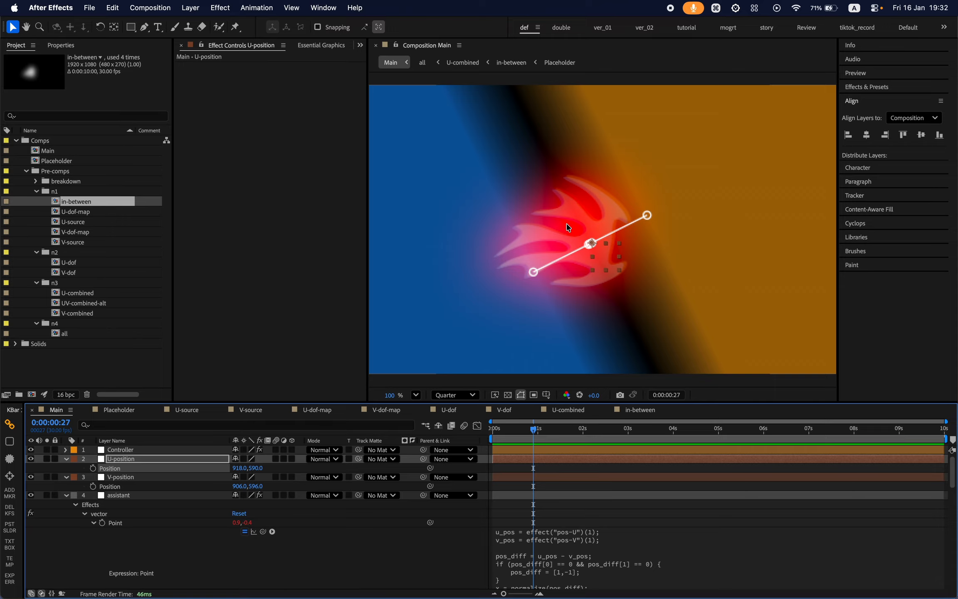
mouse_move(597, 262)
left_mouse_down()
mouse_move(779, 204)
mouse_move(615, 231)
mouse_move(584, 251)
mouse_move(607, 263)
left_mouse_up()
left_click_drag(605, 256, 602, 258)
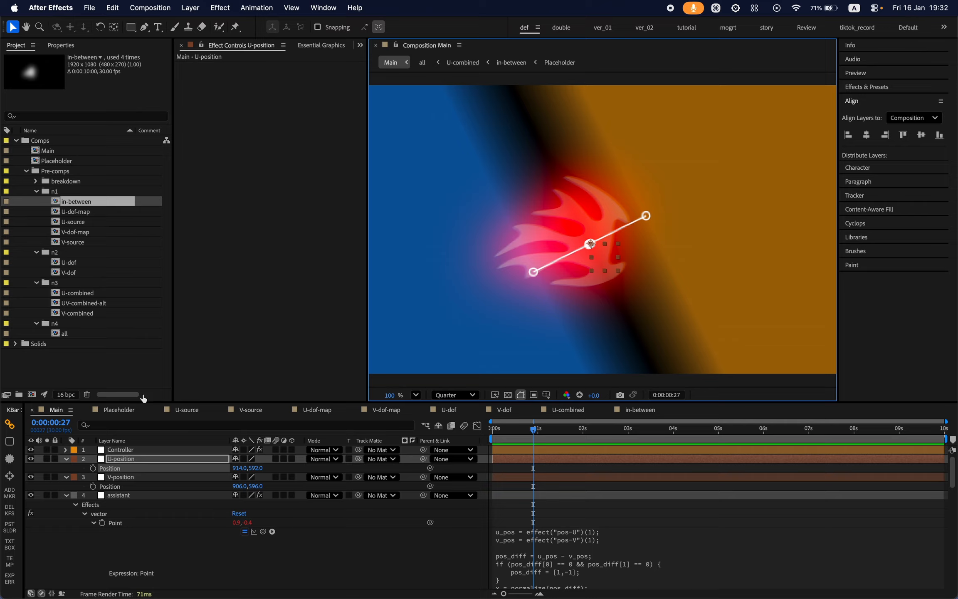
double_click(87, 202)
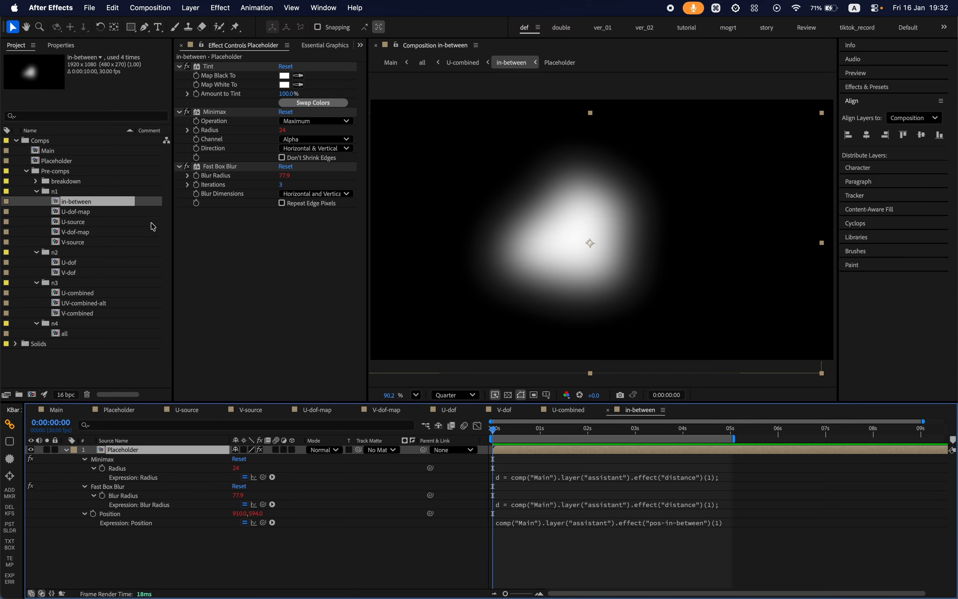
Make the [all] layer visible in Main and clear the layer selection to view the full-colour result
left_click(66, 411)
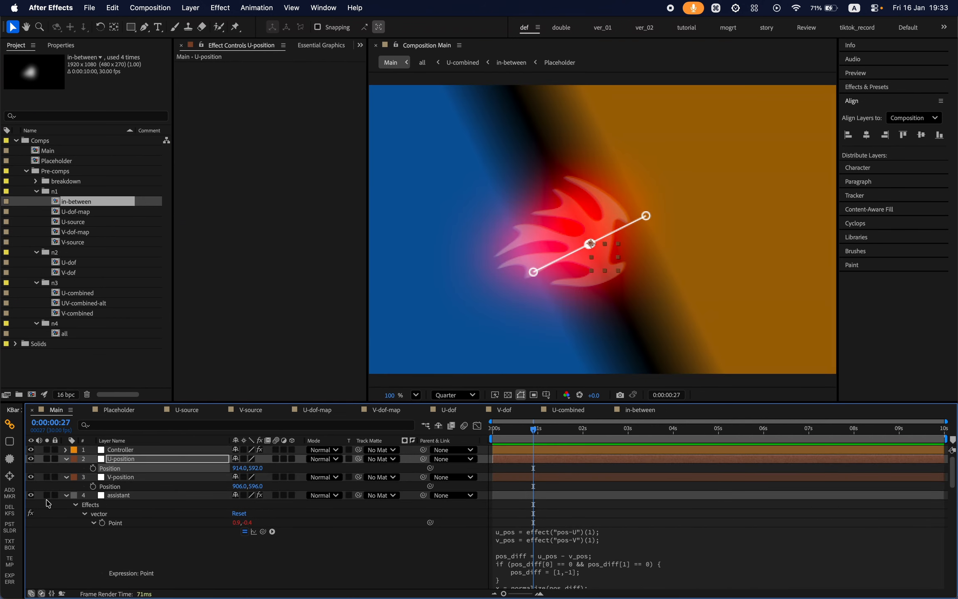
scroll(58, 525, "down", 10)
left_click(31, 575)
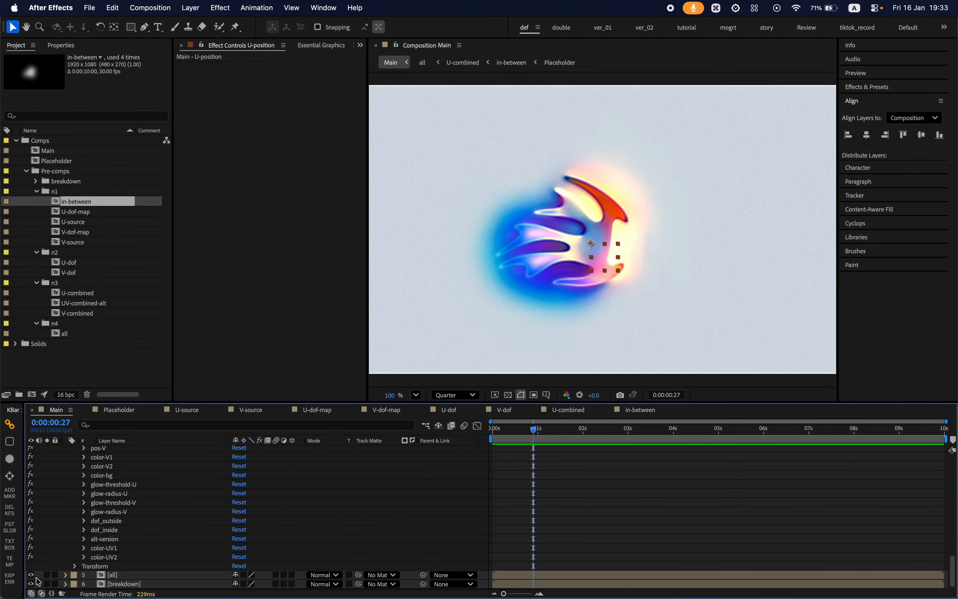
left_click(317, 491)
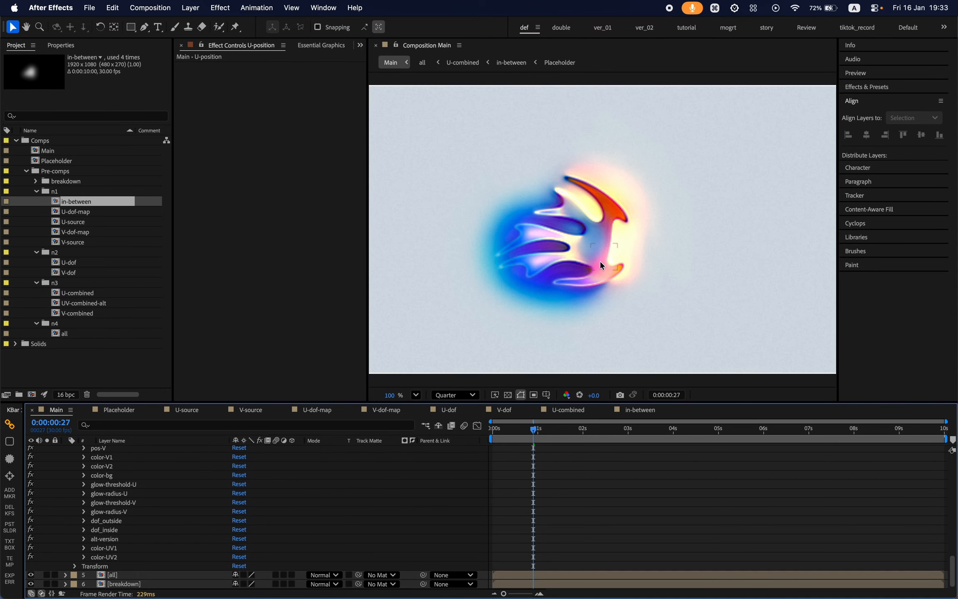
View Main with the Set Matte on U-combined's V-dof layer disabled, and enable the effect again
left_click(576, 411)
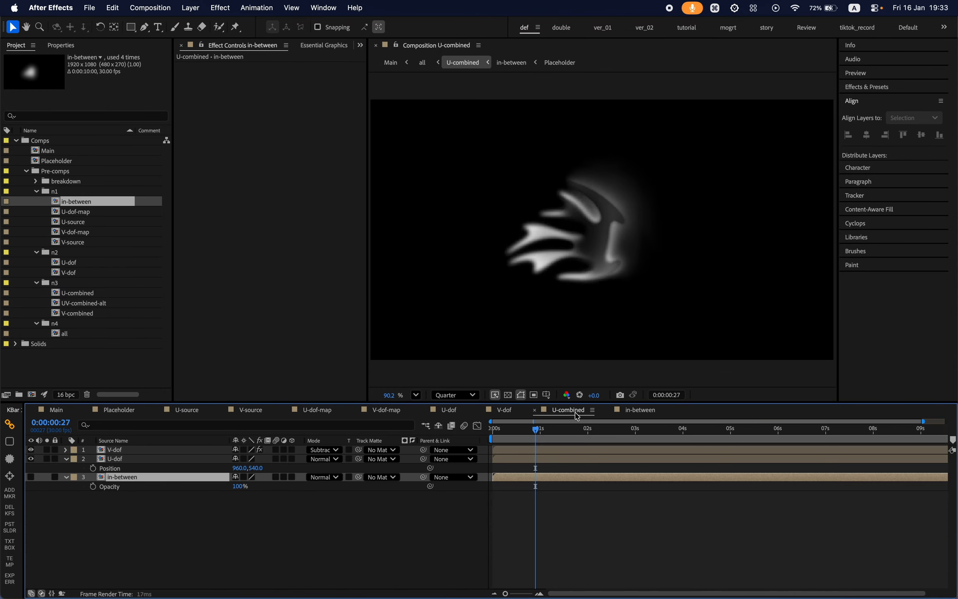
left_click(133, 450)
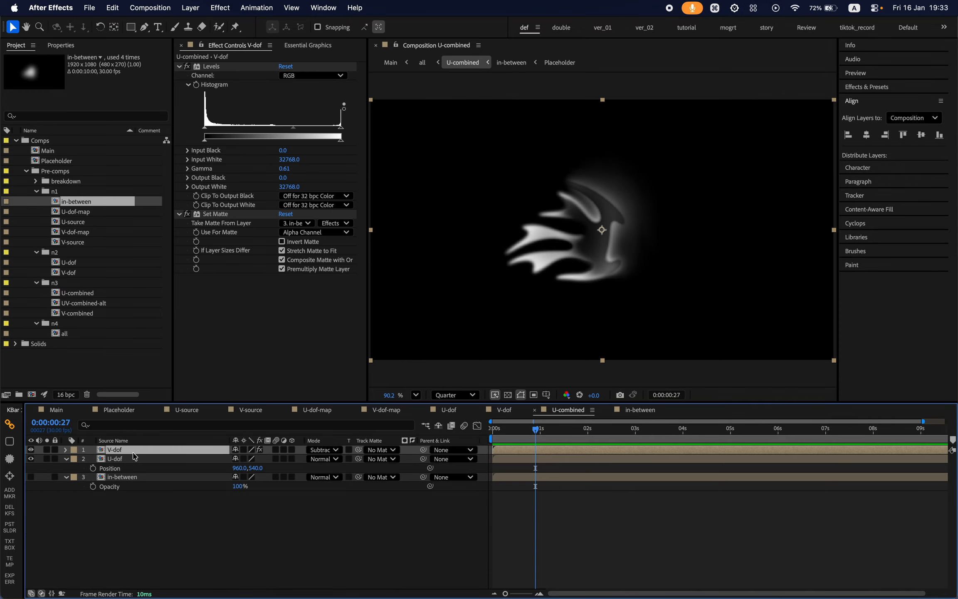
left_click(187, 213)
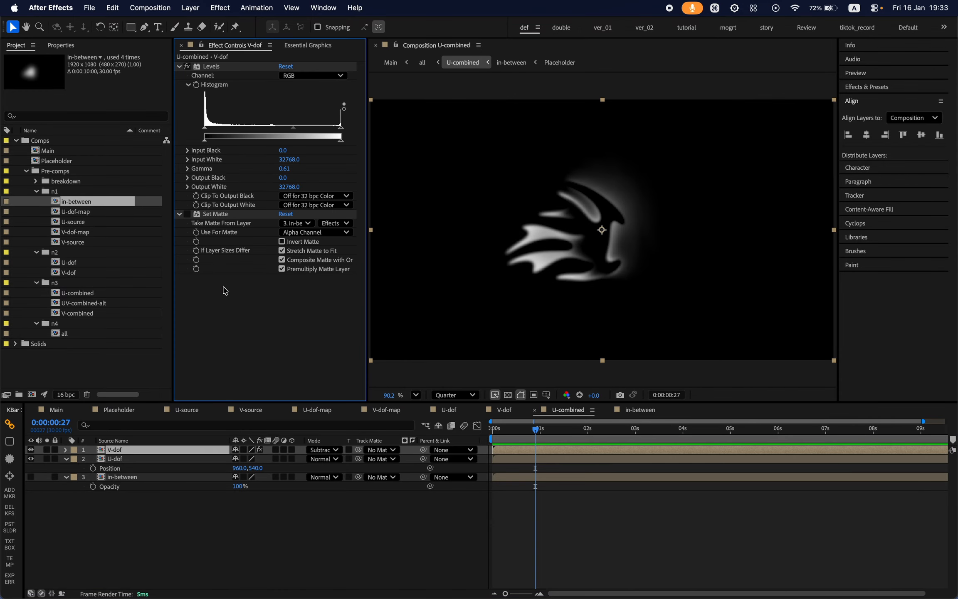
left_click(59, 411)
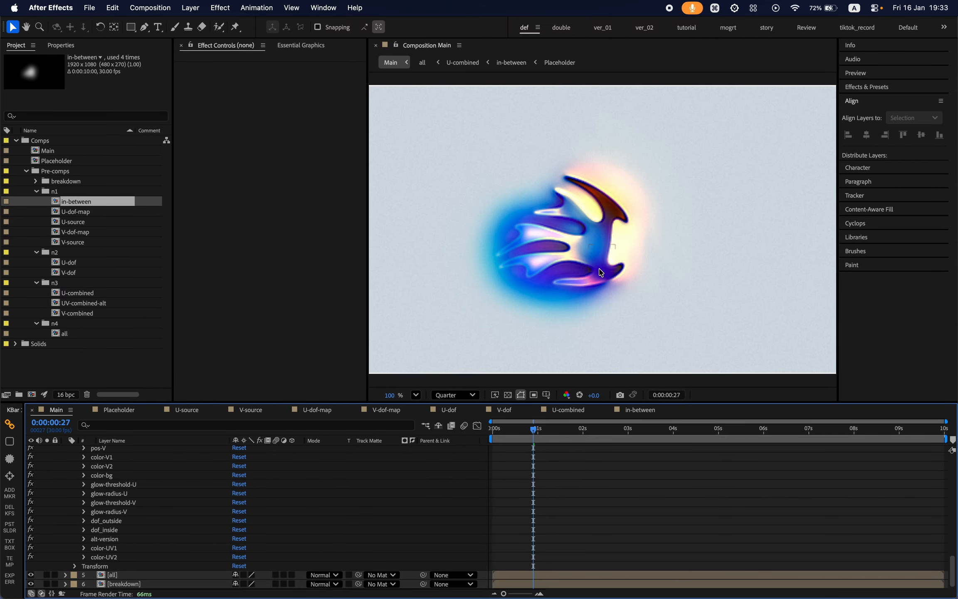
left_click(569, 411)
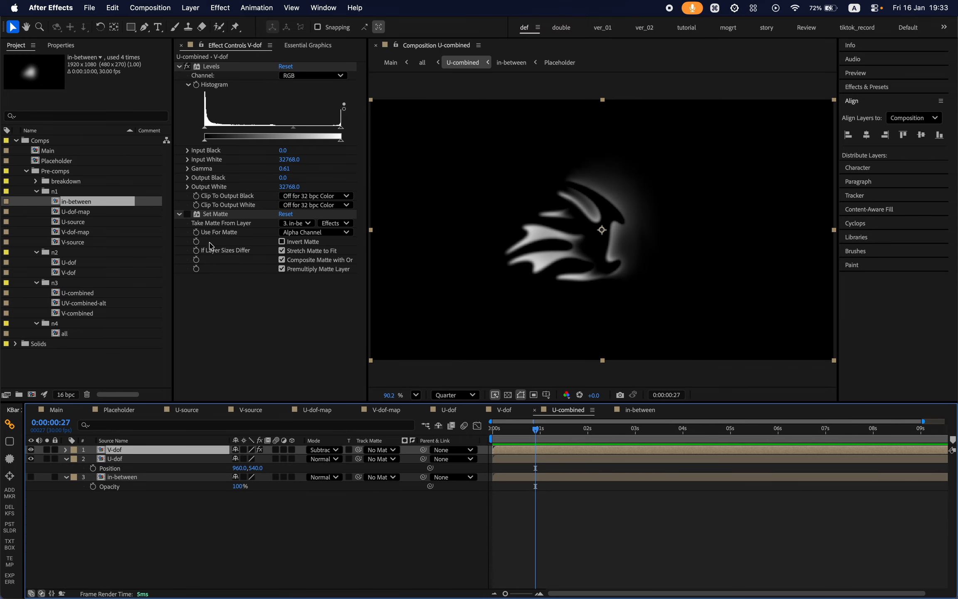
left_click(187, 213)
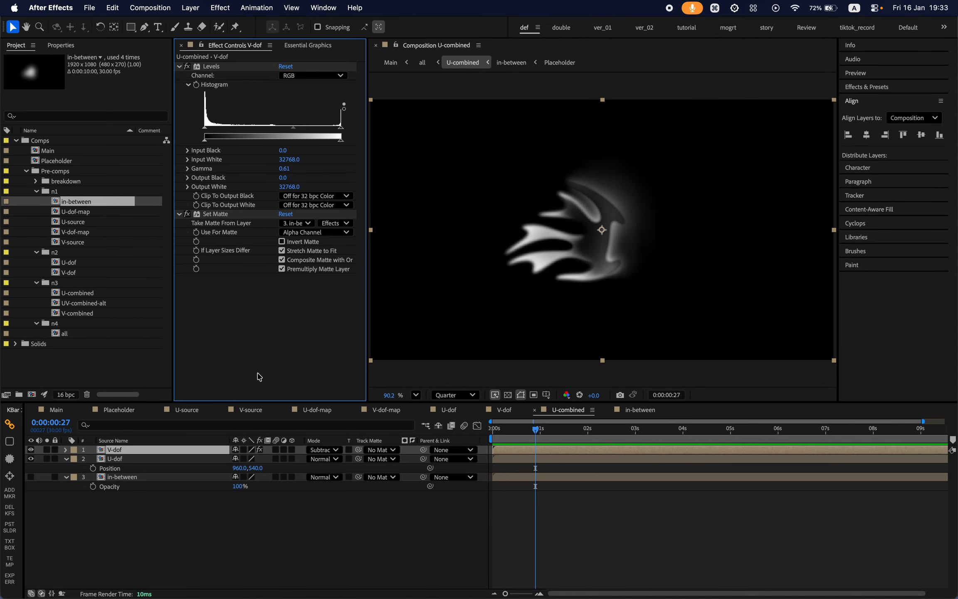
Open the V-combined comp from the n3 folder to view its layers
left_click(89, 296)
left_click(73, 314)
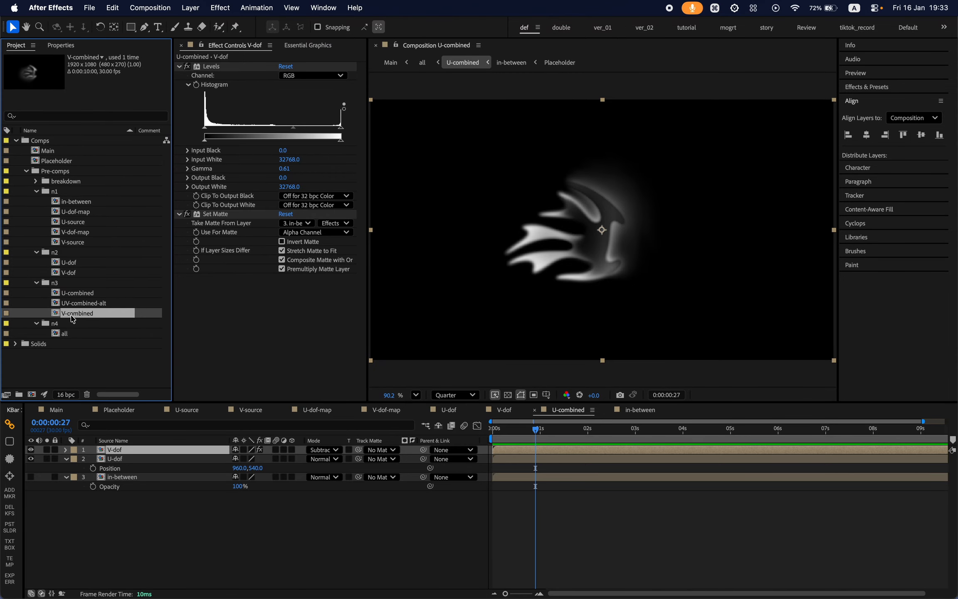
double_click(73, 317)
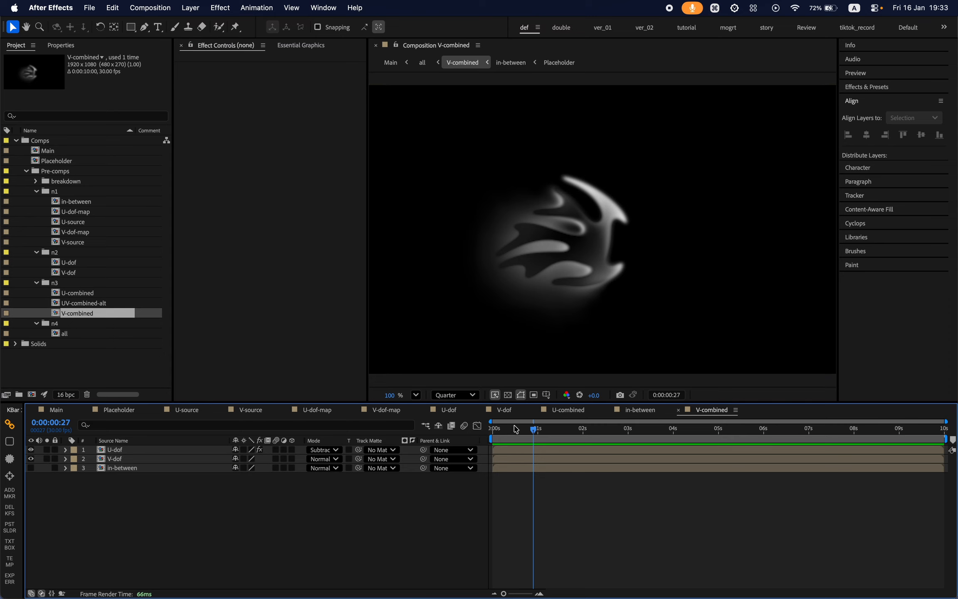
Compare the order of the U-dof and V-dof layers in U-combined with that in V-combined
left_click(569, 410)
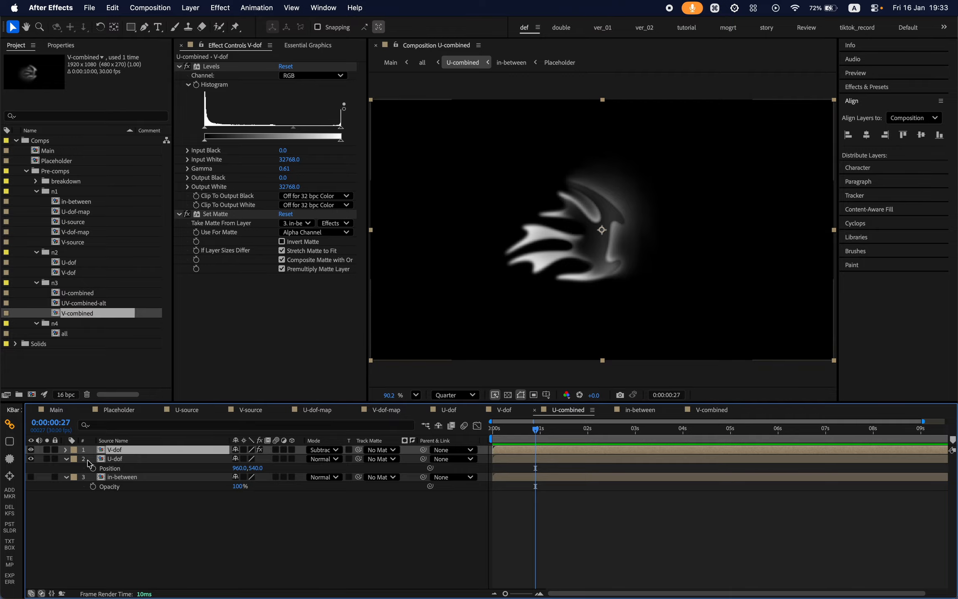
left_click(130, 468)
left_click(132, 459)
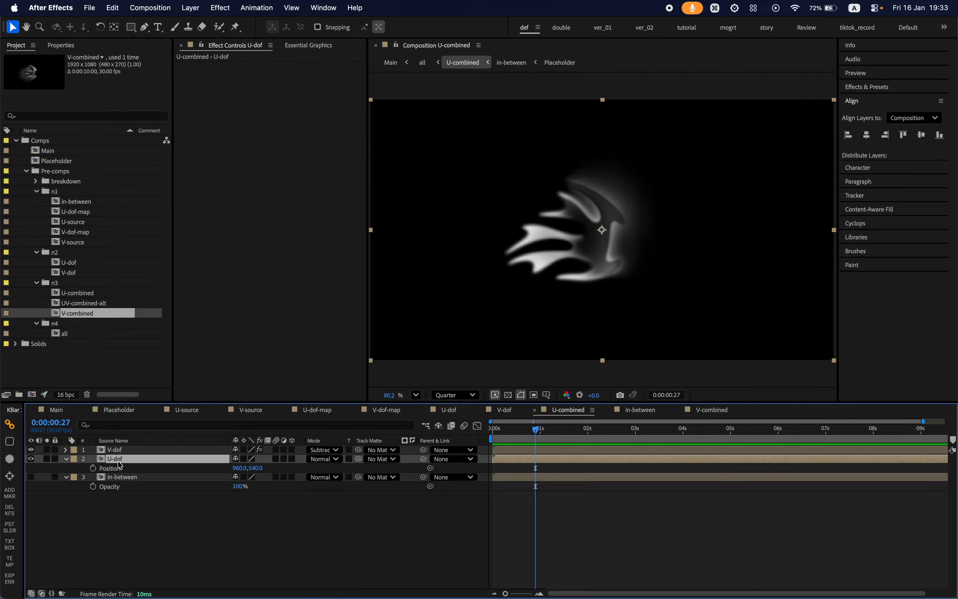
left_click(129, 449)
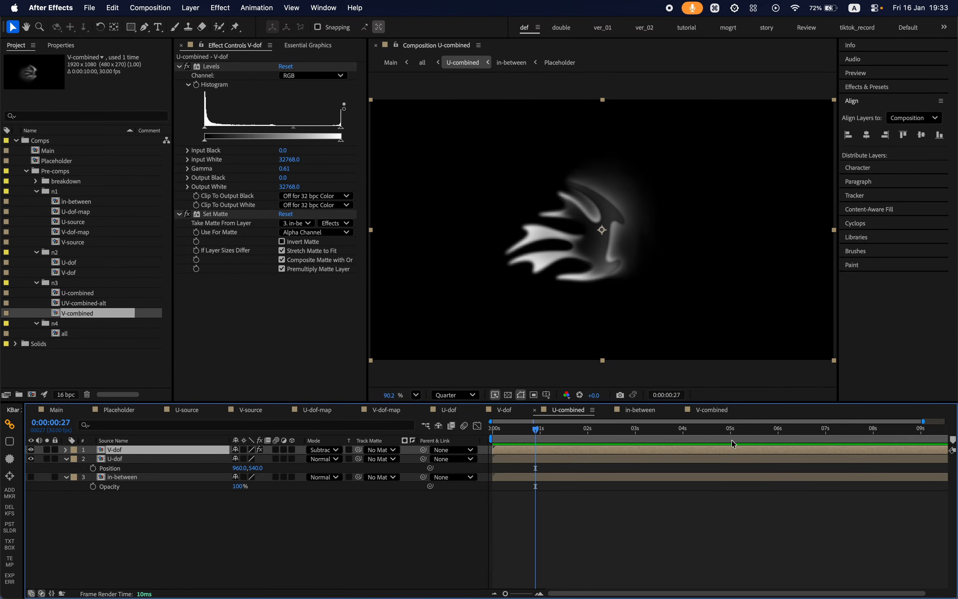
left_click(726, 413)
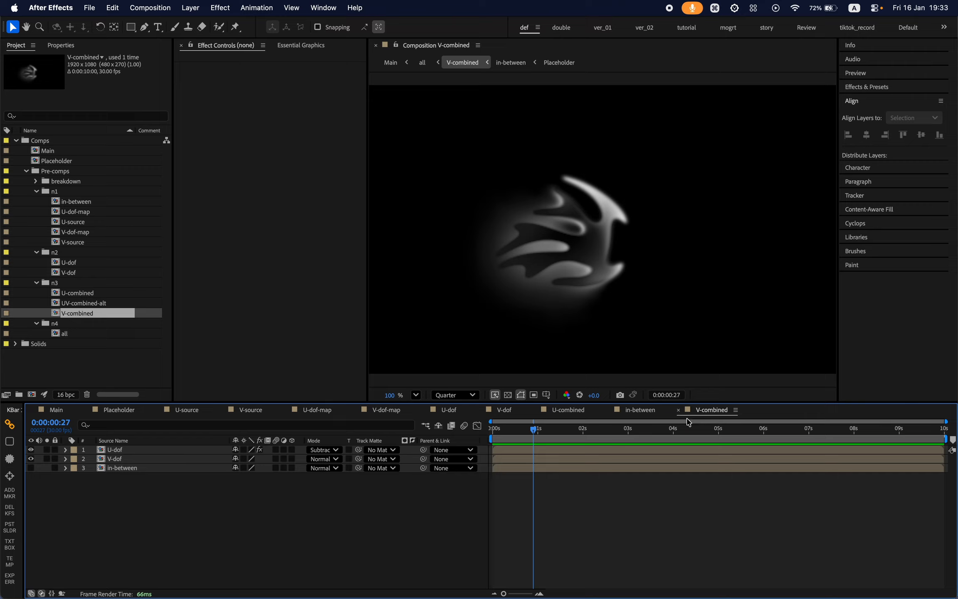
Solo the V-dof layer in V-combined briefly to view it alone, and inspect the U-dof layer's Levels and Set Matte effects
left_click(139, 460)
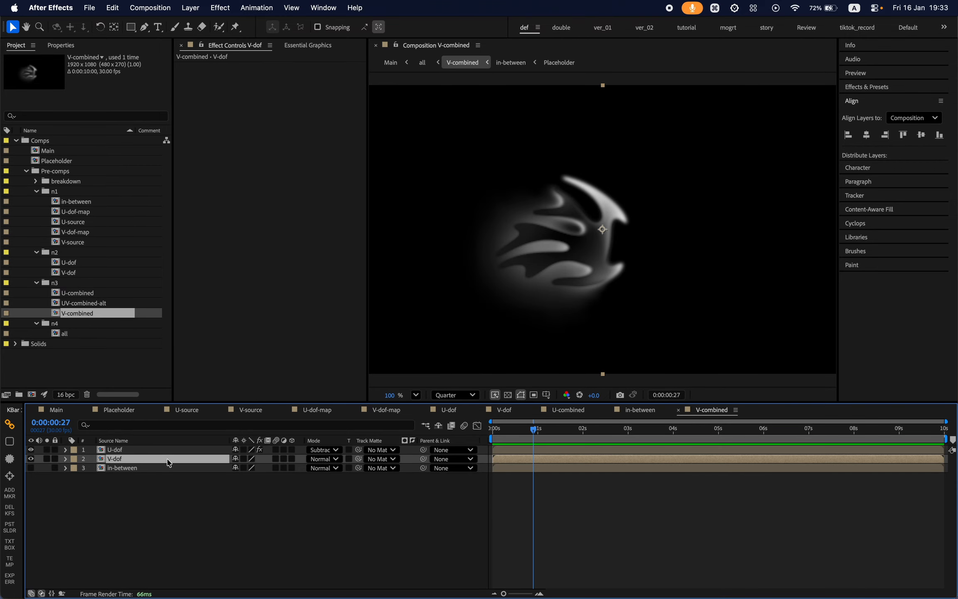
left_click(47, 458)
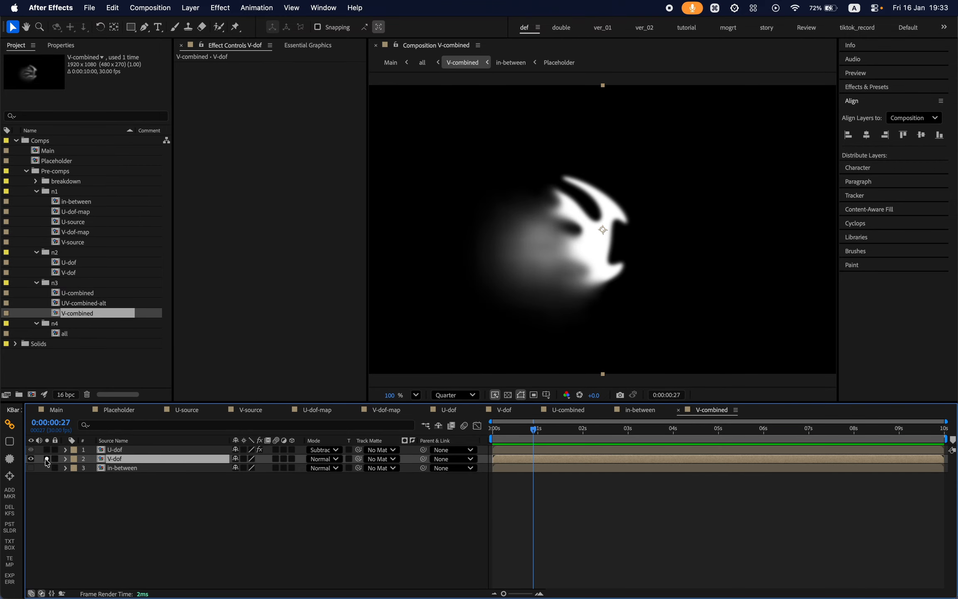
left_click(46, 459)
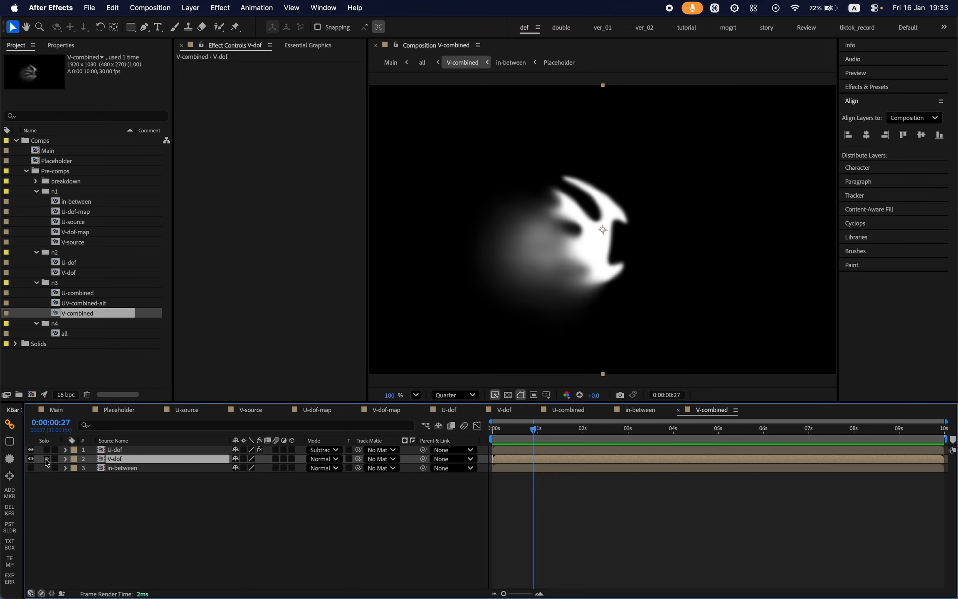
left_click(142, 452)
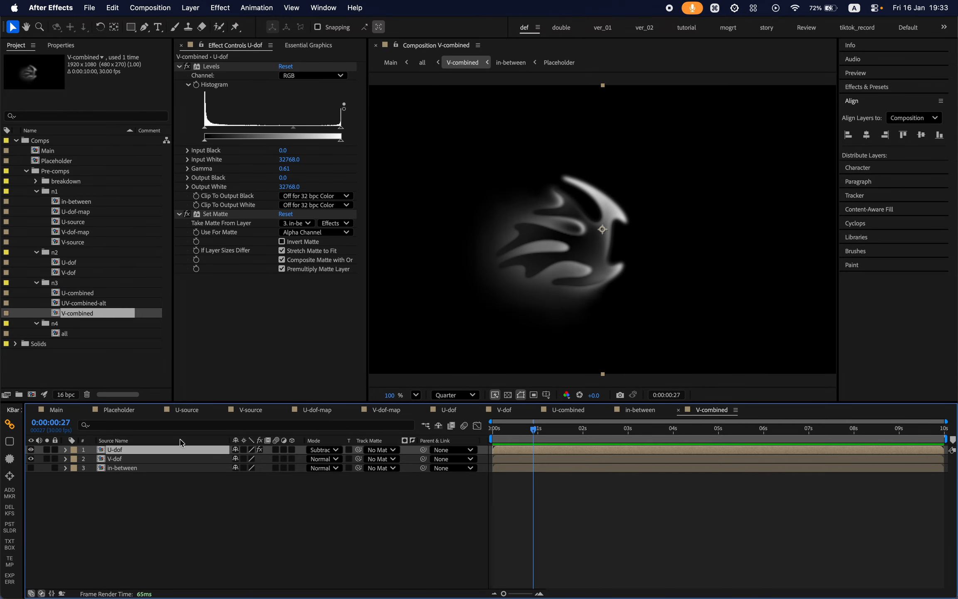
Compare the U-combined and V-combined results by switching between the two comps, ending in U-combined with no layer selected
left_click(570, 410)
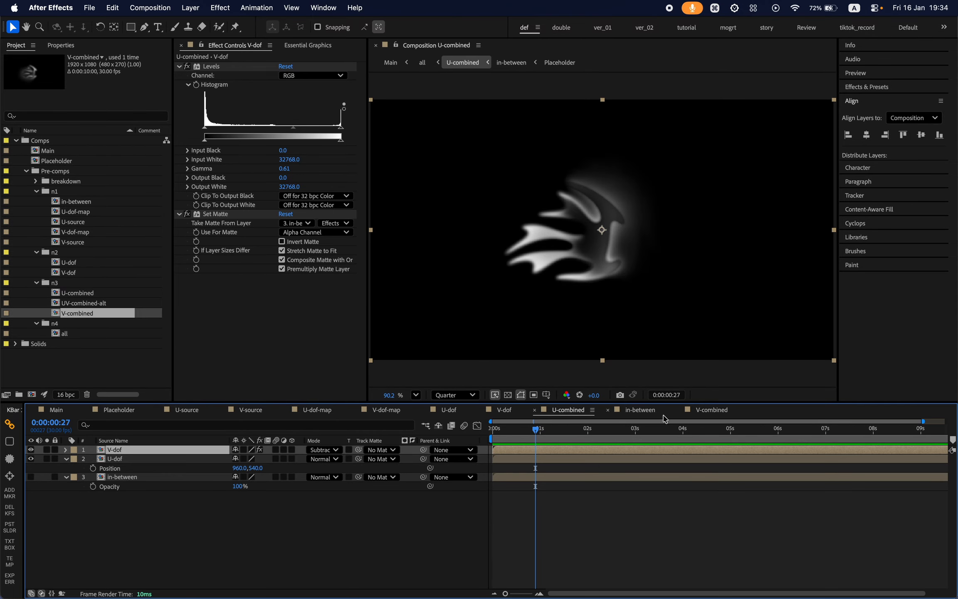
left_click(702, 412)
left_click(579, 412)
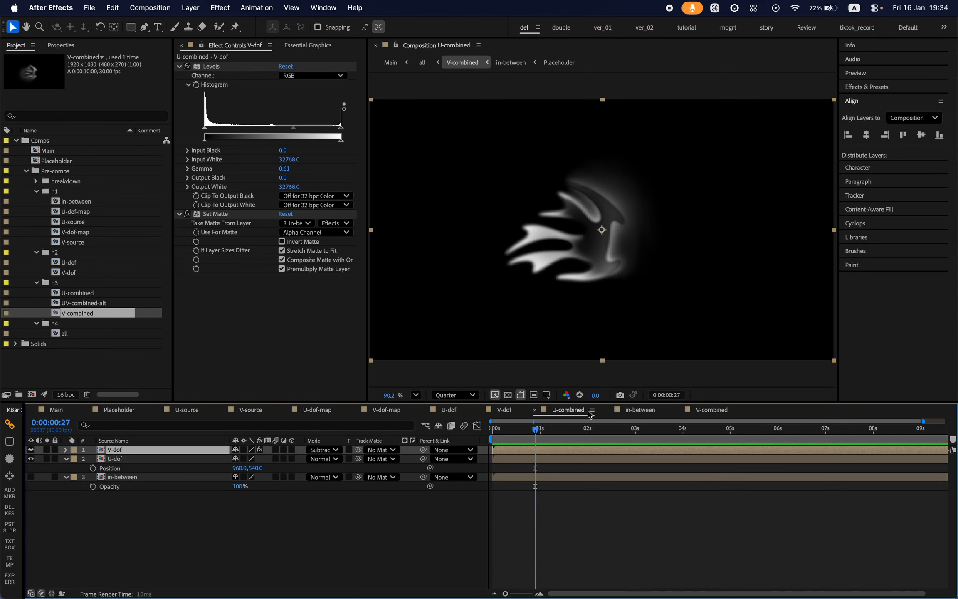
left_click(706, 412)
key("shift+/")
left_click(575, 411)
left_click(687, 411)
left_click(577, 411)
left_click(334, 518)
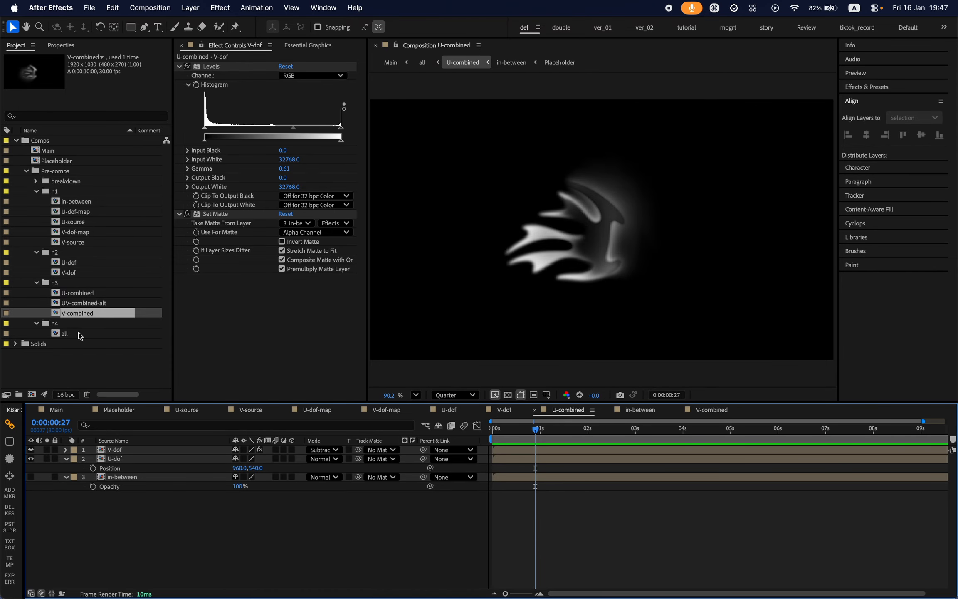
Open the all comp from the n4 folder and hide the finishing layers from noise down to blur_anti-light-artifact
left_click(71, 335)
double_click(71, 335)
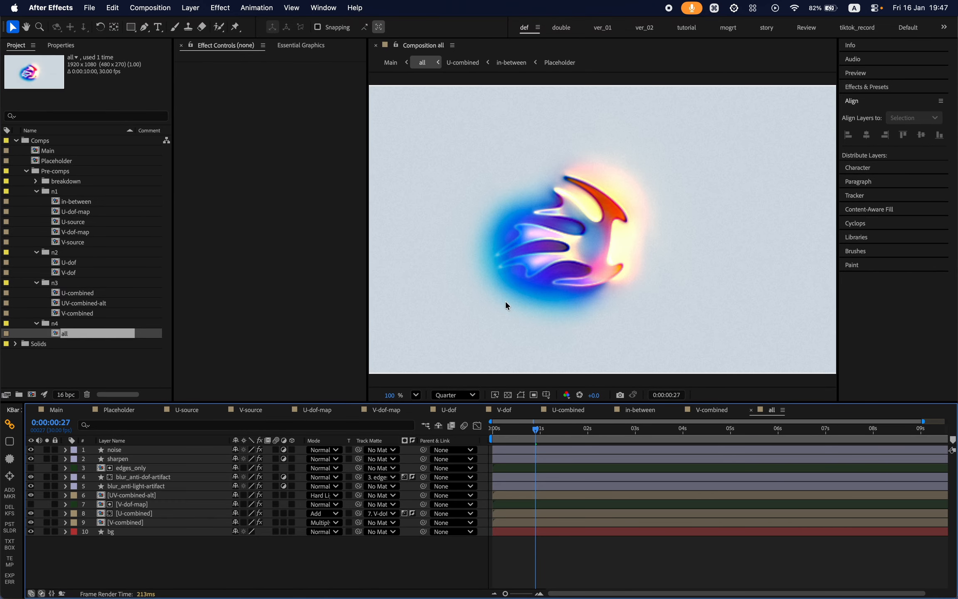
left_click(129, 450)
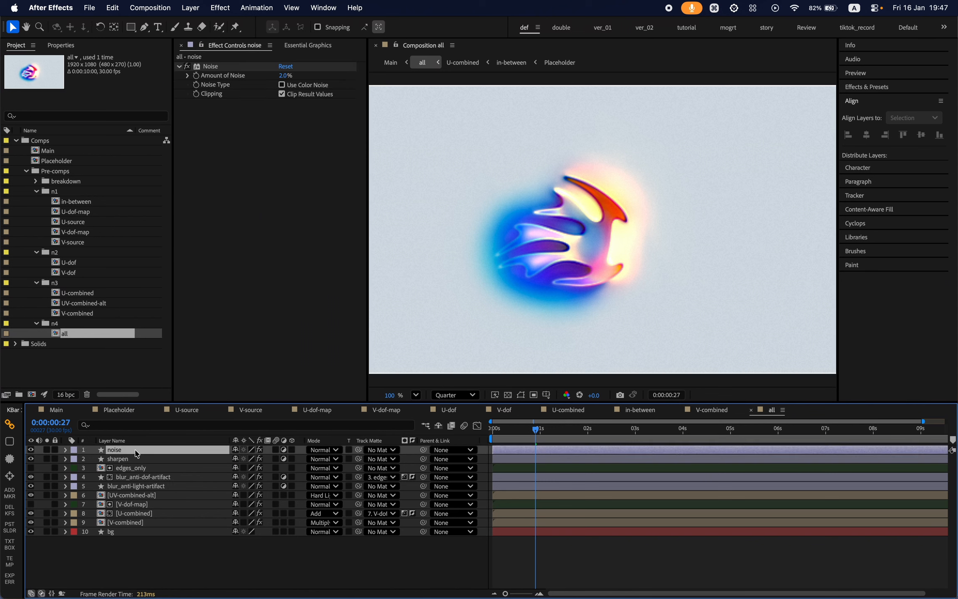
left_click(158, 486, "shift")
left_click(31, 486)
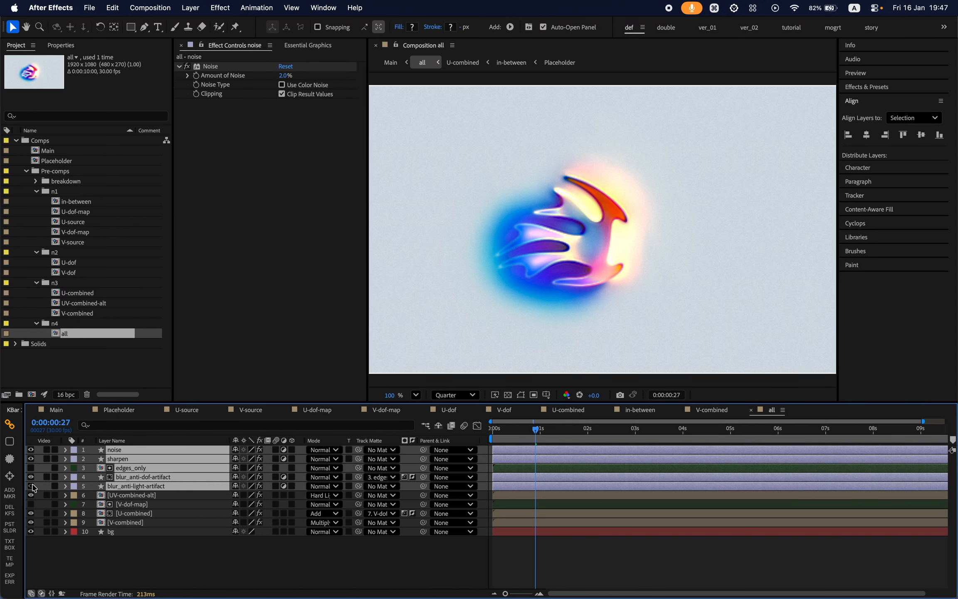
left_click(155, 538)
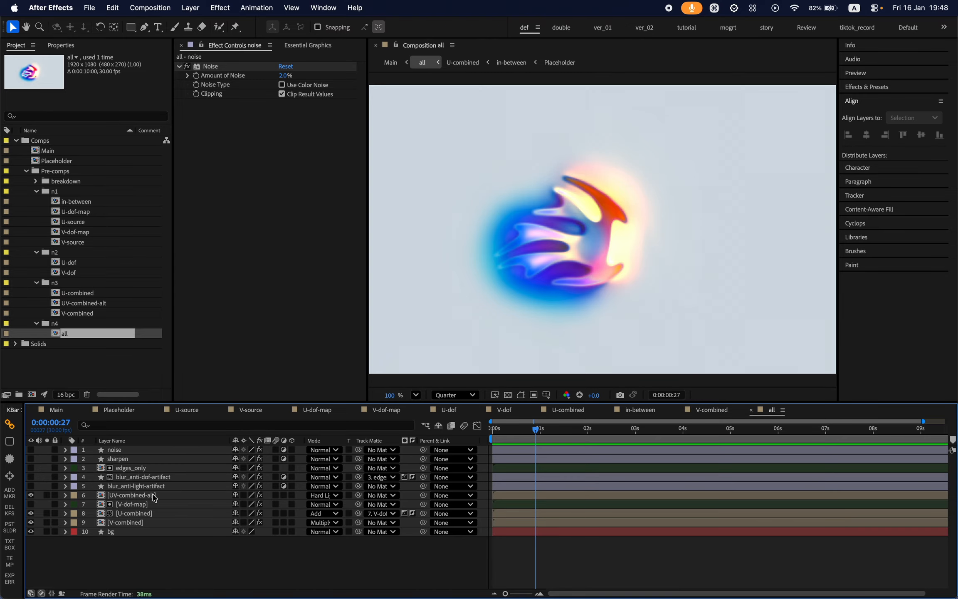
Inspect the two anti-artifact blur layers and the effect settings of the sharpen and noise layers
left_click(141, 477)
left_click(144, 487, "shift")
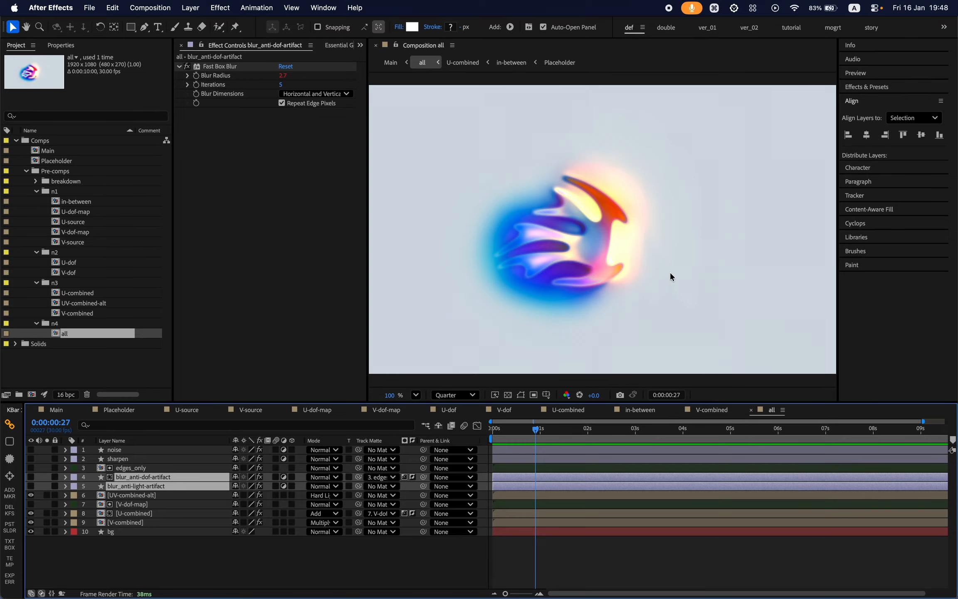
left_click(137, 459)
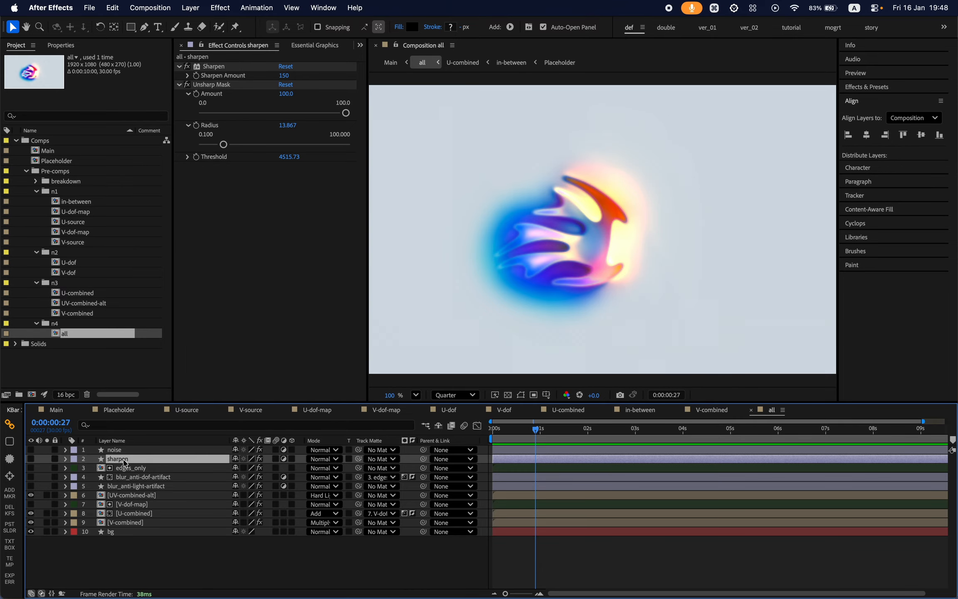
left_click(123, 450)
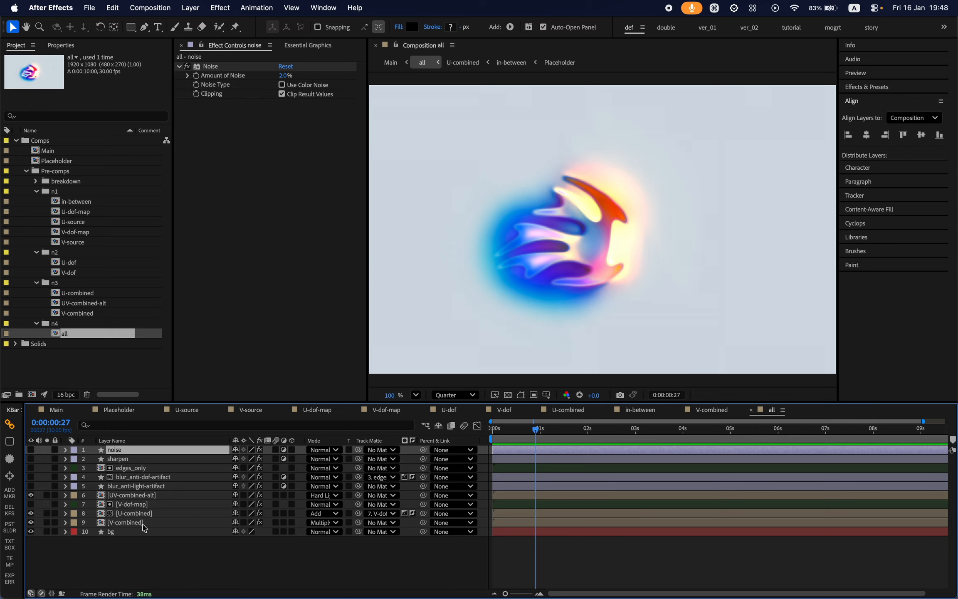
Inspect the effects on the V-combined and U-combined layers and locate their source comps in the n3 folder
left_click(153, 523)
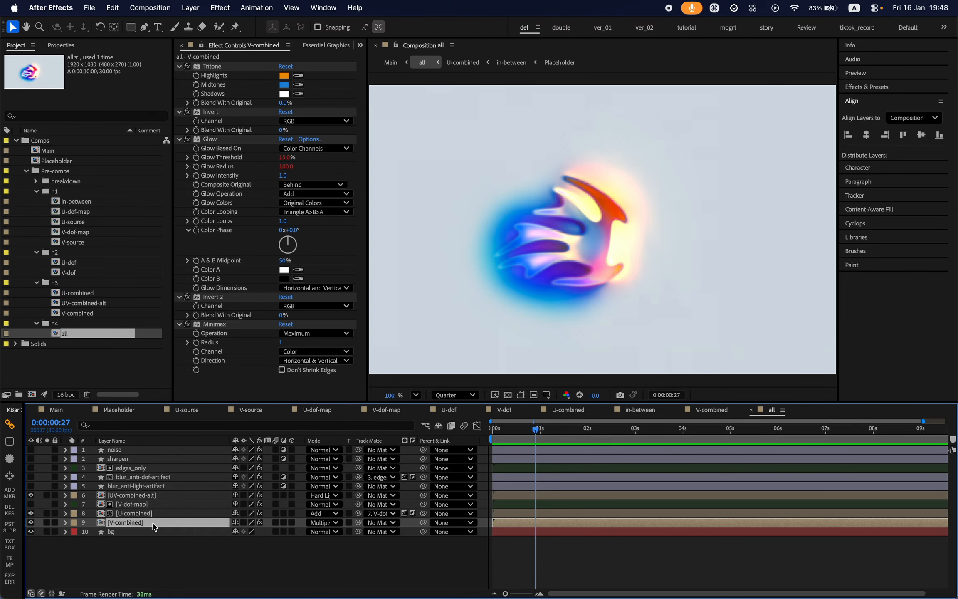
left_click(144, 515, "super")
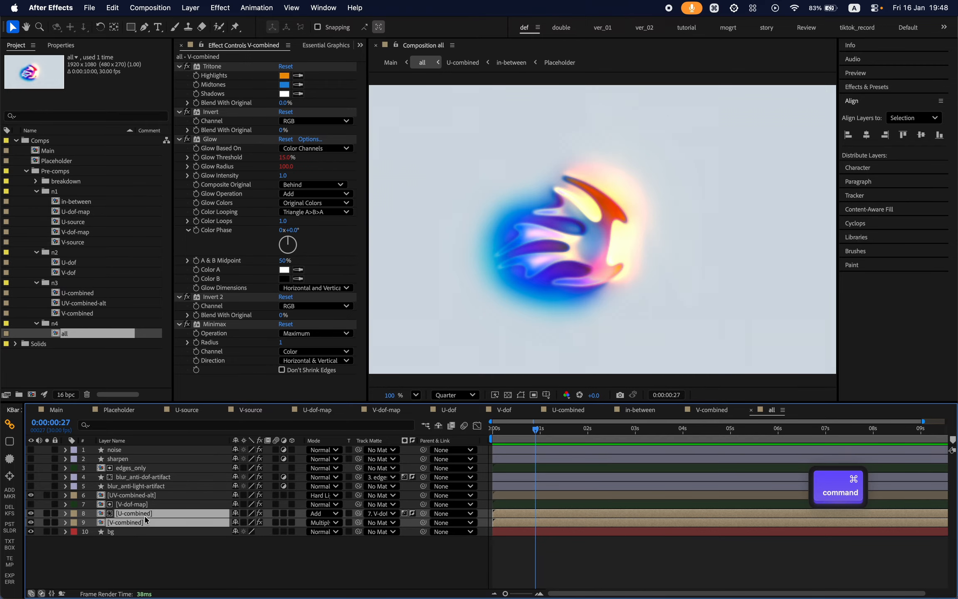
left_click(145, 515, "super")
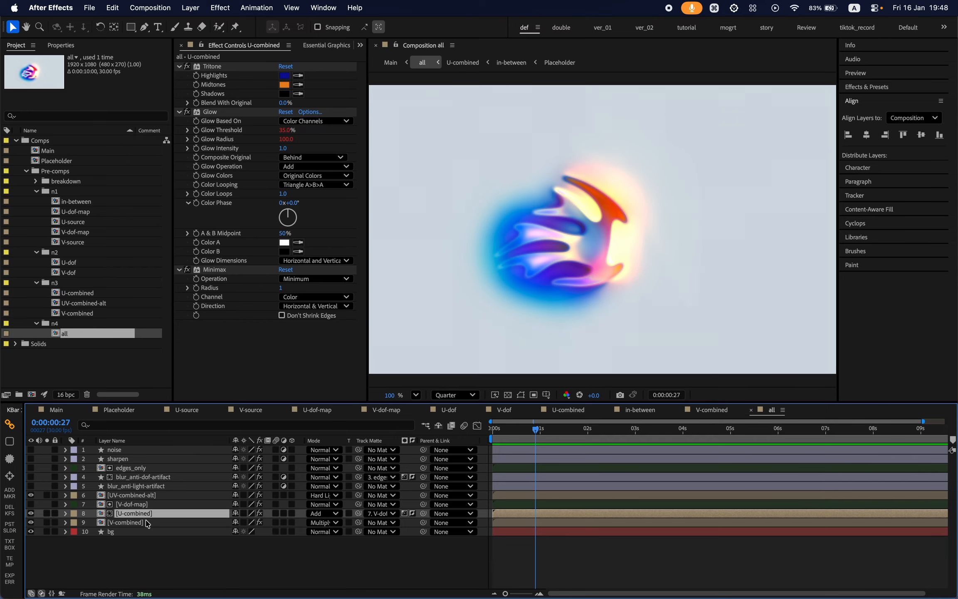
left_click(91, 313)
left_click(91, 295)
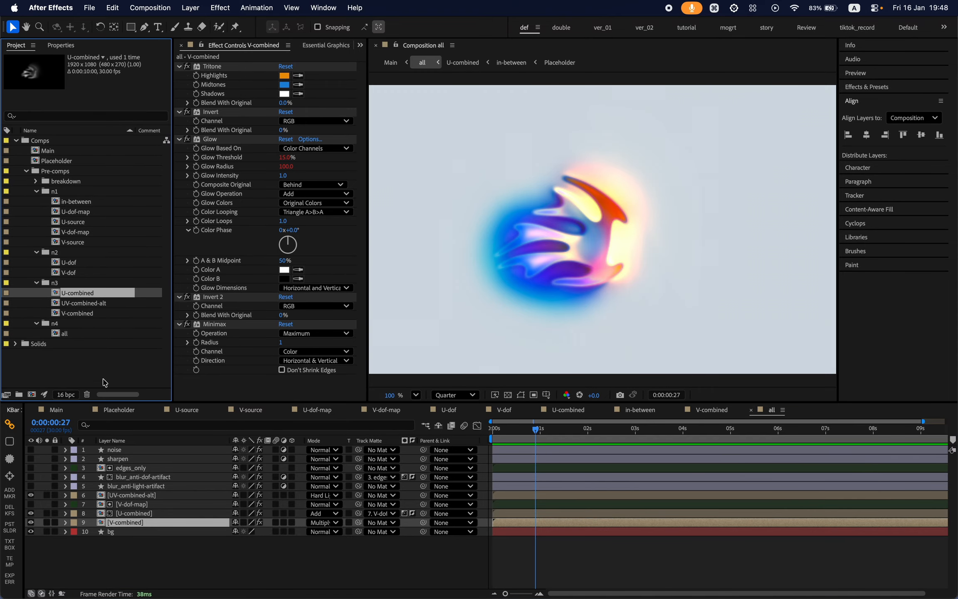
Solo the V-combined layer in the all comp
left_click(137, 559)
left_click(117, 523)
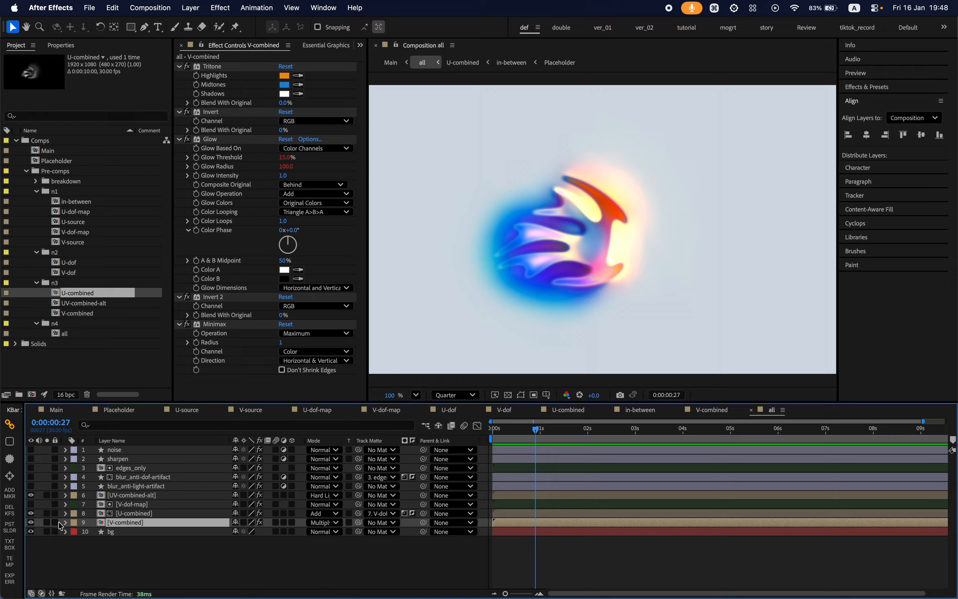
left_click(47, 522)
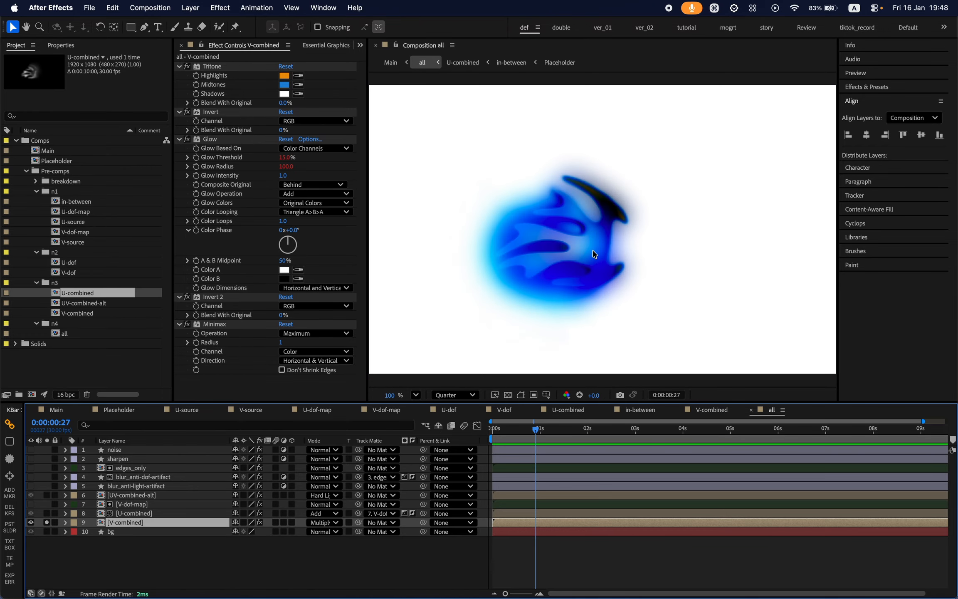
Examine the Tritone, Invert, Glow and Invert 2 effects stacked on the V-combined layer
left_click(214, 67)
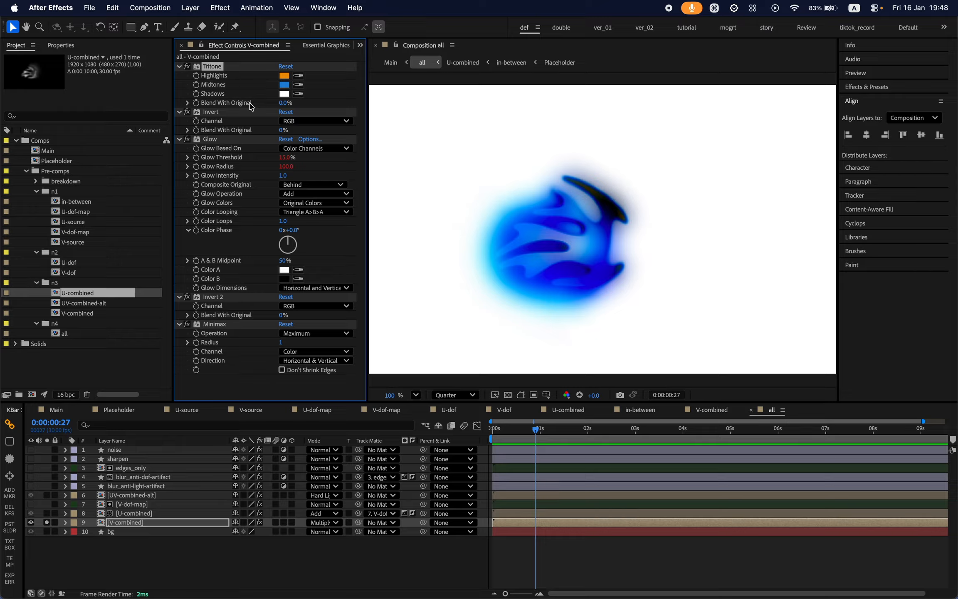
left_click(227, 113)
left_click(225, 141)
left_click(227, 298)
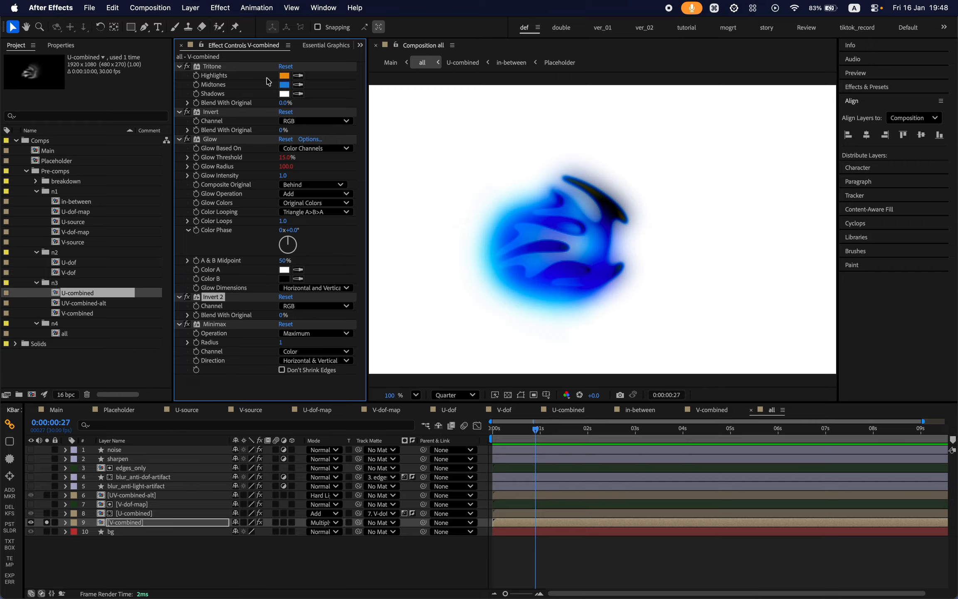
left_click(214, 68)
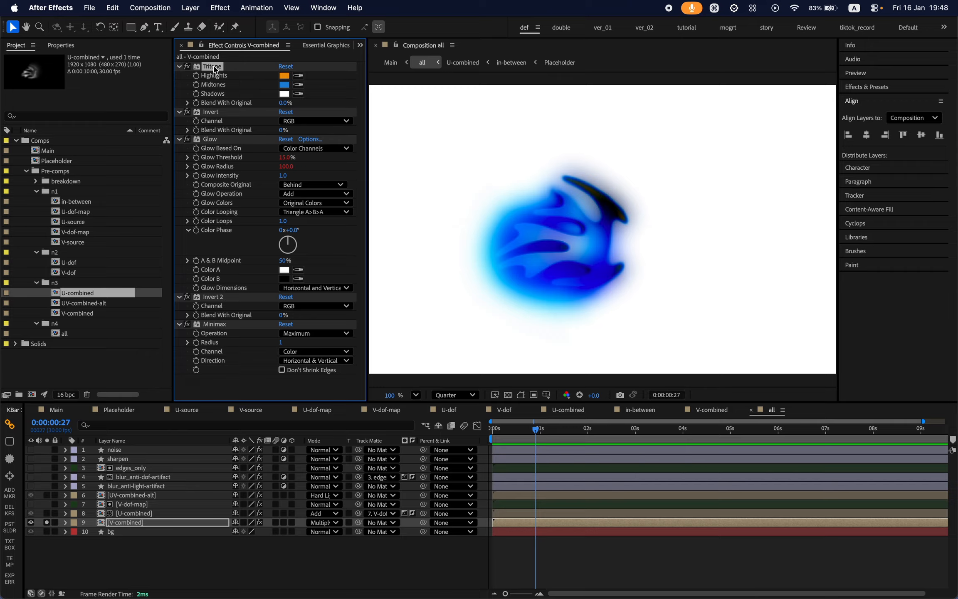
left_click(223, 139)
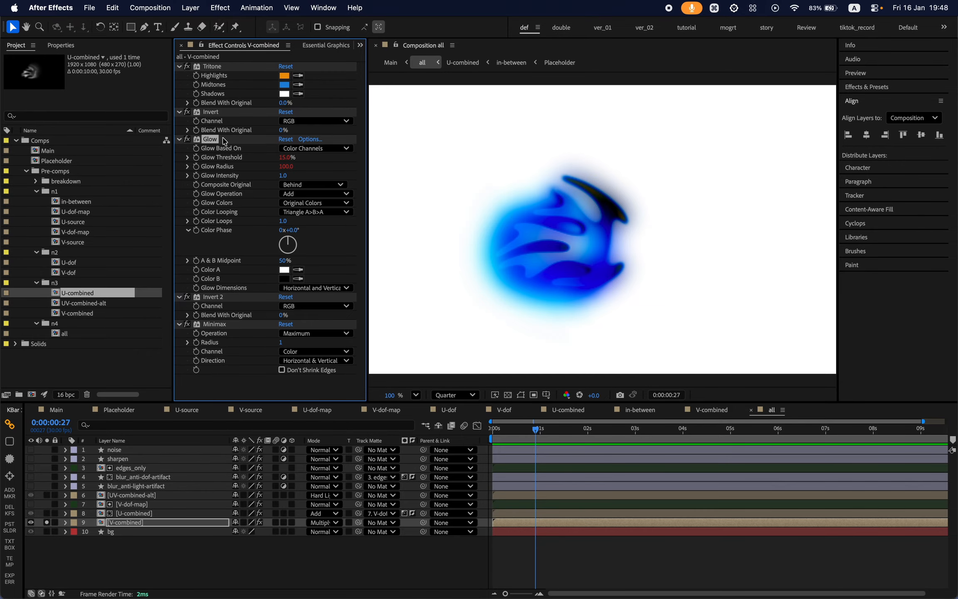
Open Main and examine the Controller layer's colour controls, especially Outer Color V and Inner Color V
left_click(59, 409)
scroll(200, 507, "up", 1)
scroll(202, 510, "up", 5)
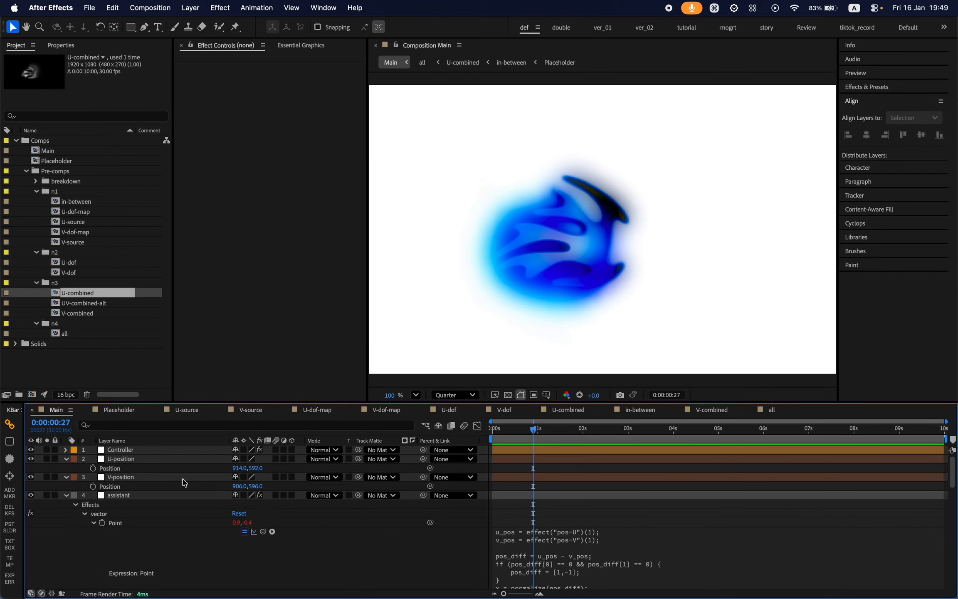
left_click(156, 450)
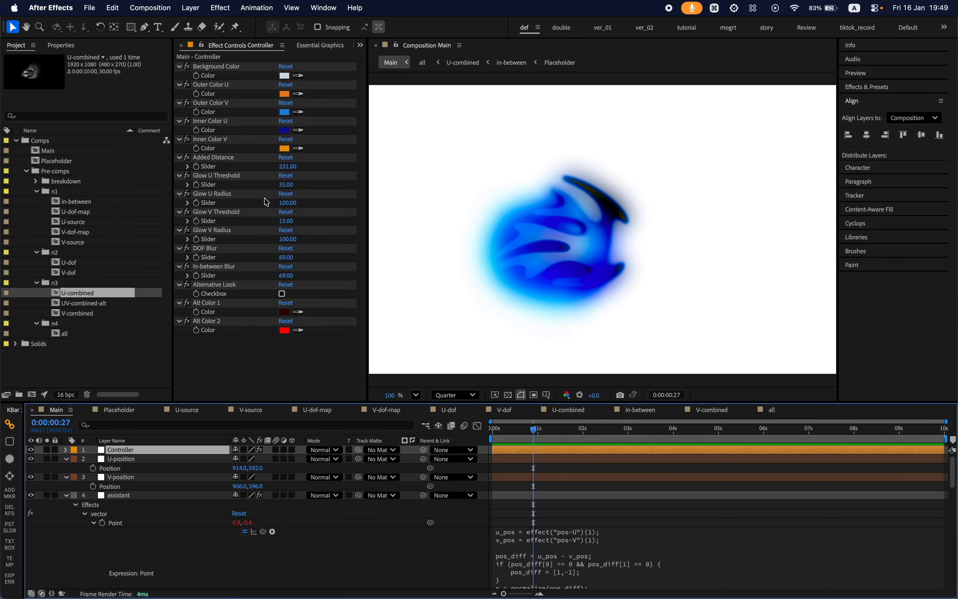
left_click(225, 140)
left_click(230, 121)
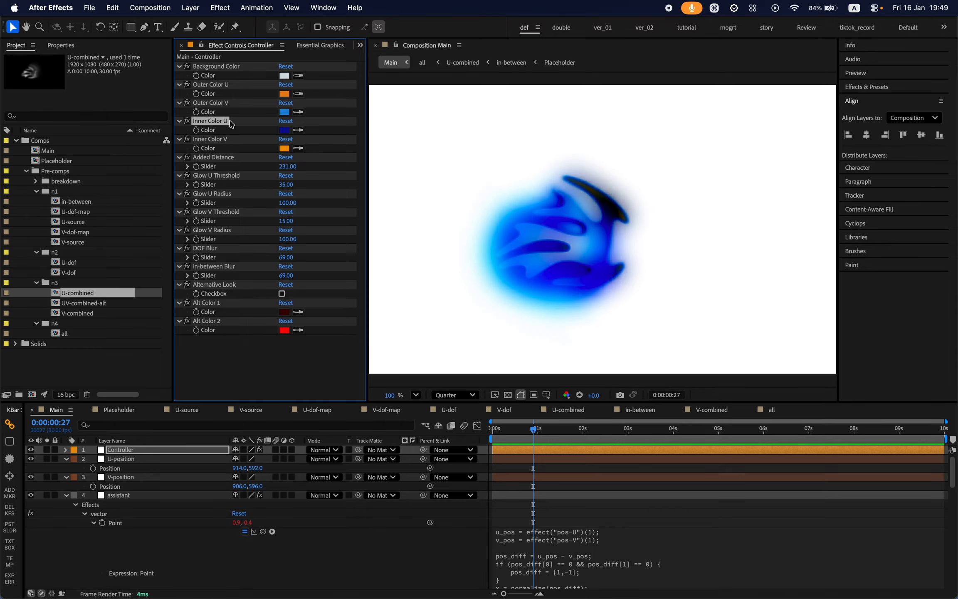
left_click(233, 103)
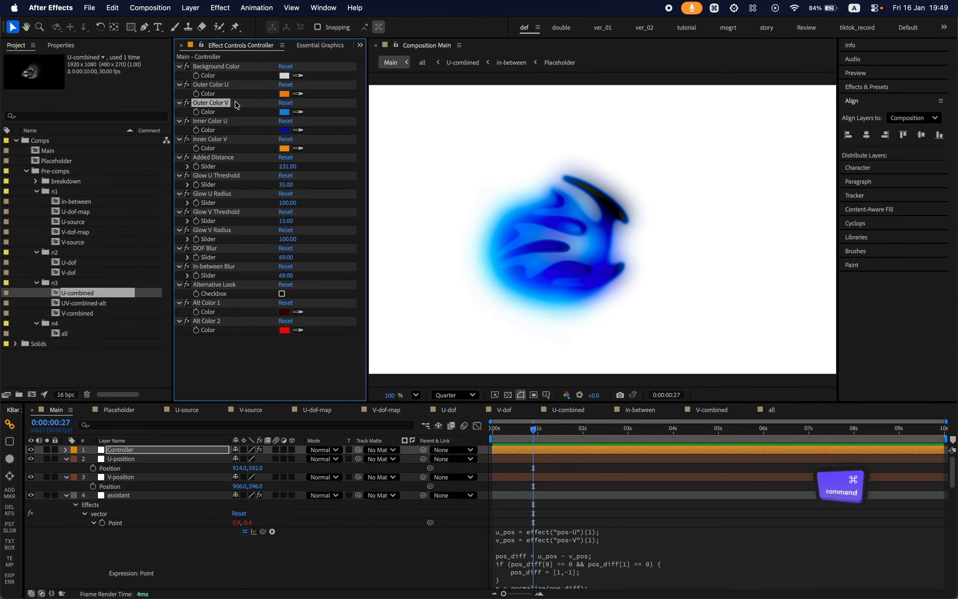
left_click(233, 140, "ctrl")
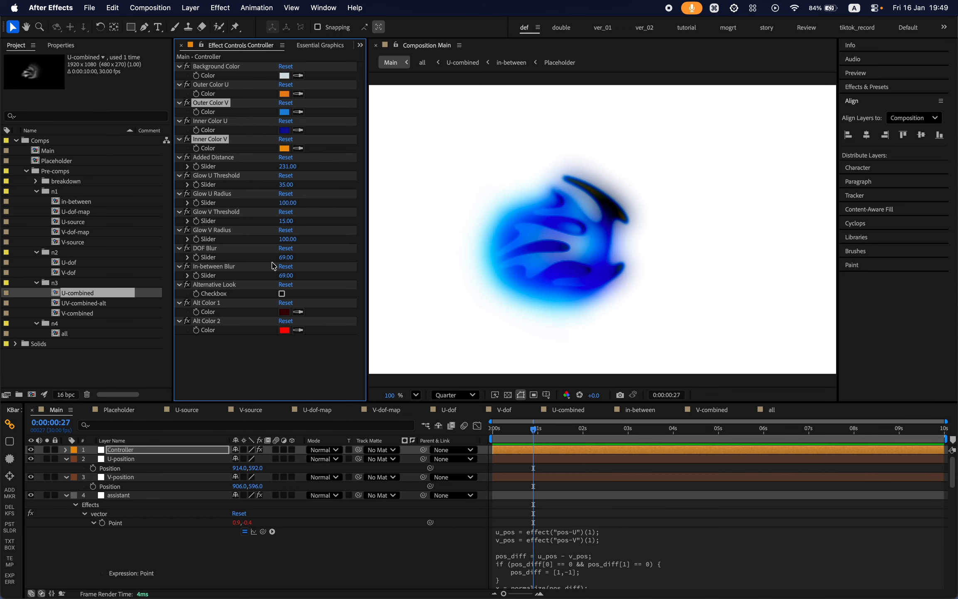
left_click(256, 360)
Try a green (3EBD37) for the Controller's Outer Color V, and undo the colour change
left_click(284, 112)
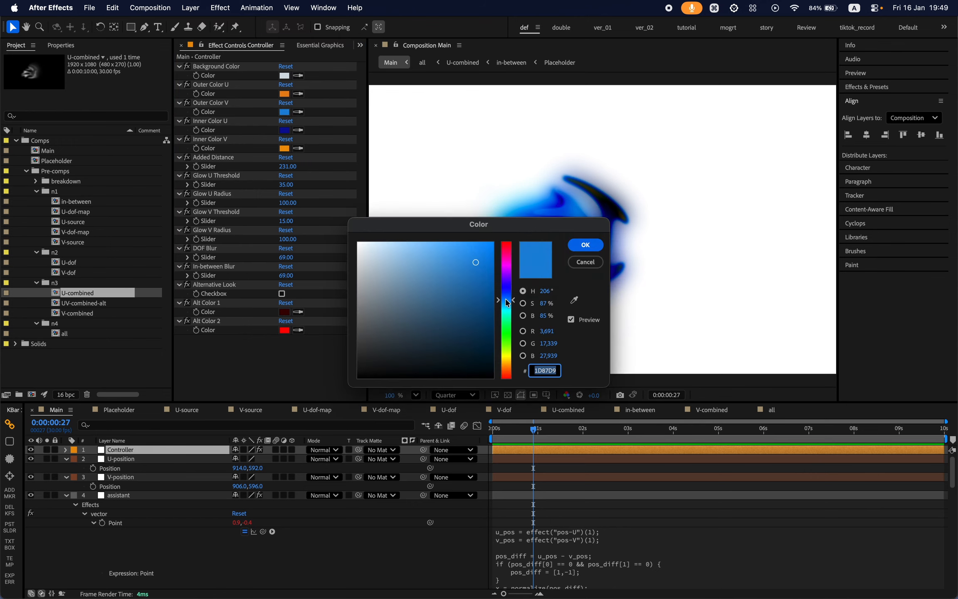
left_click_drag(535, 229, 488, 315)
left_click_drag(368, 343, 414, 363)
left_click(460, 419)
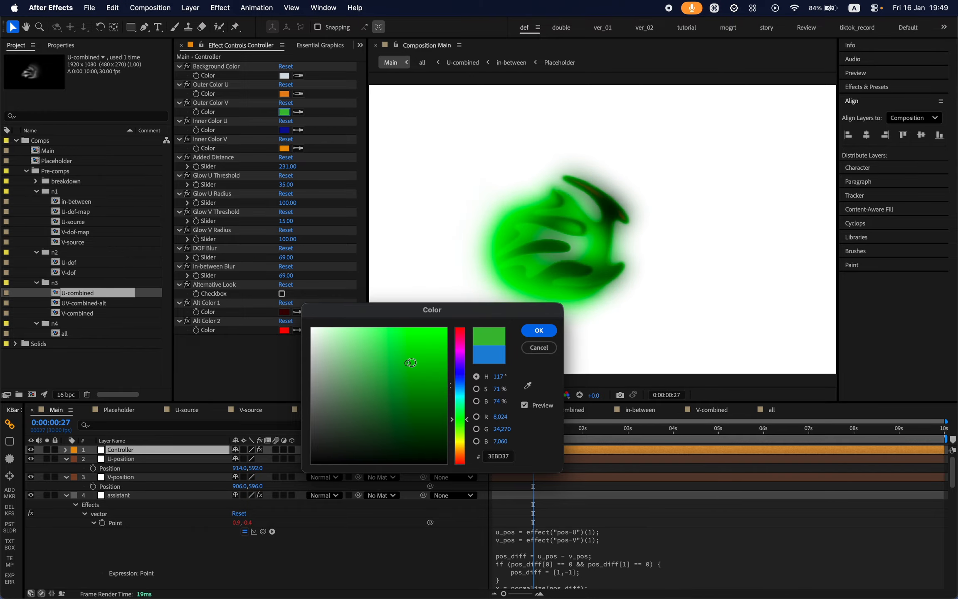
left_click(532, 334)
key("super+z")
Return to the all comp and check the V-combined layer's Multiply blending mode without changing it
left_click(767, 410)
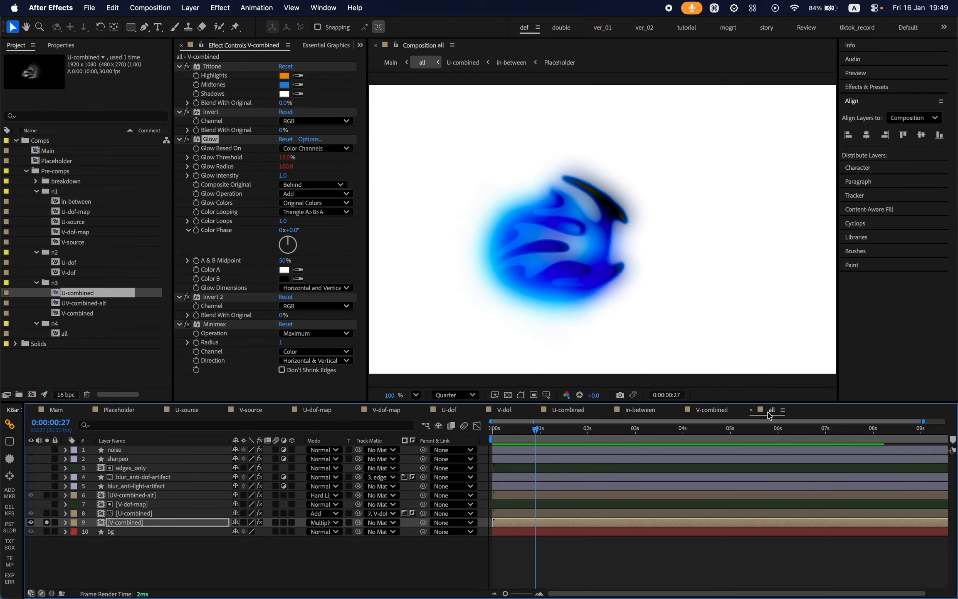
left_click(131, 522)
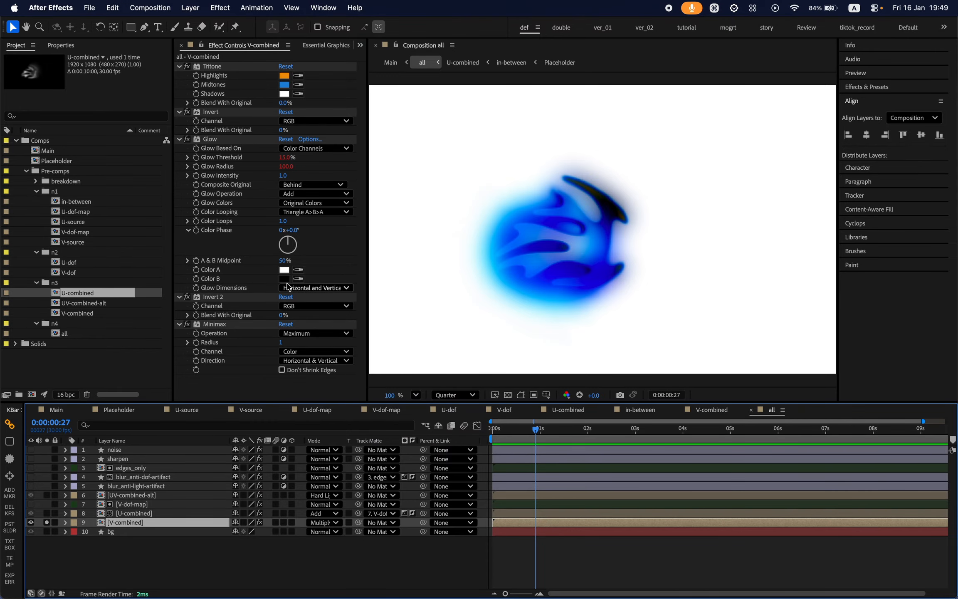
left_click(331, 523)
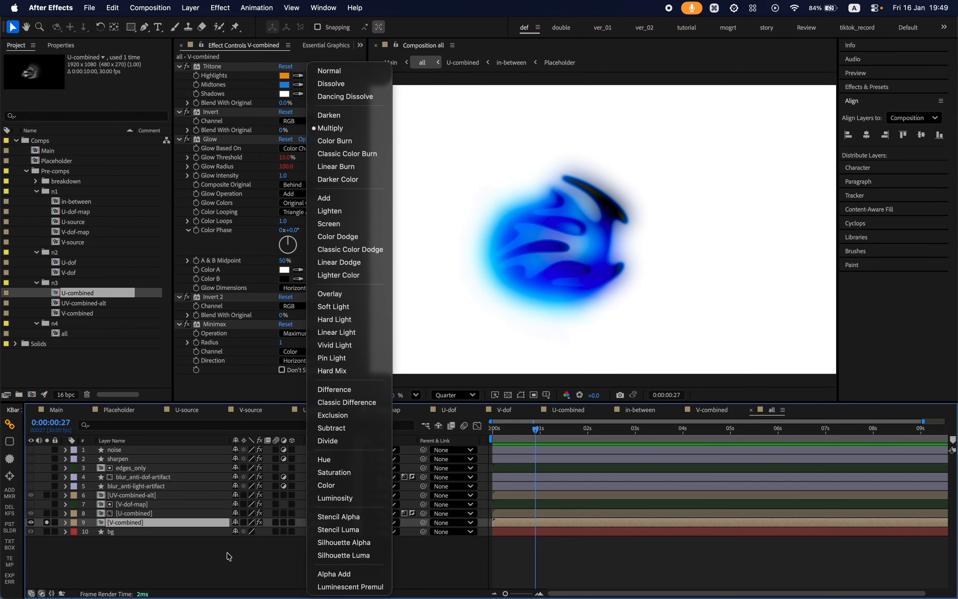
left_click(228, 556)
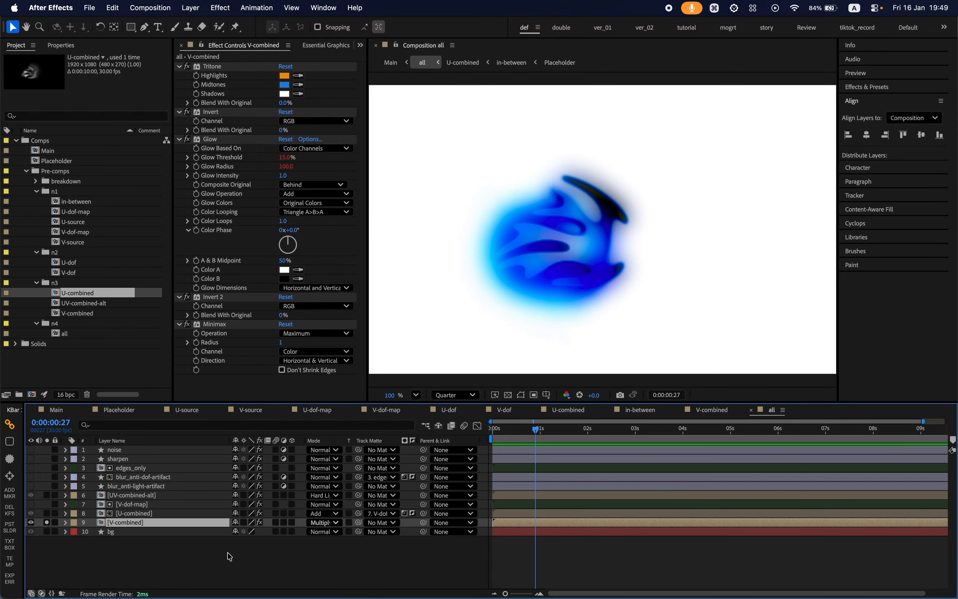
Unsolo V-combined, solo the U-combined layer and examine its Tritone and Glow effects, toggling Tritone off and on to compare
left_click(47, 523)
left_click(137, 514)
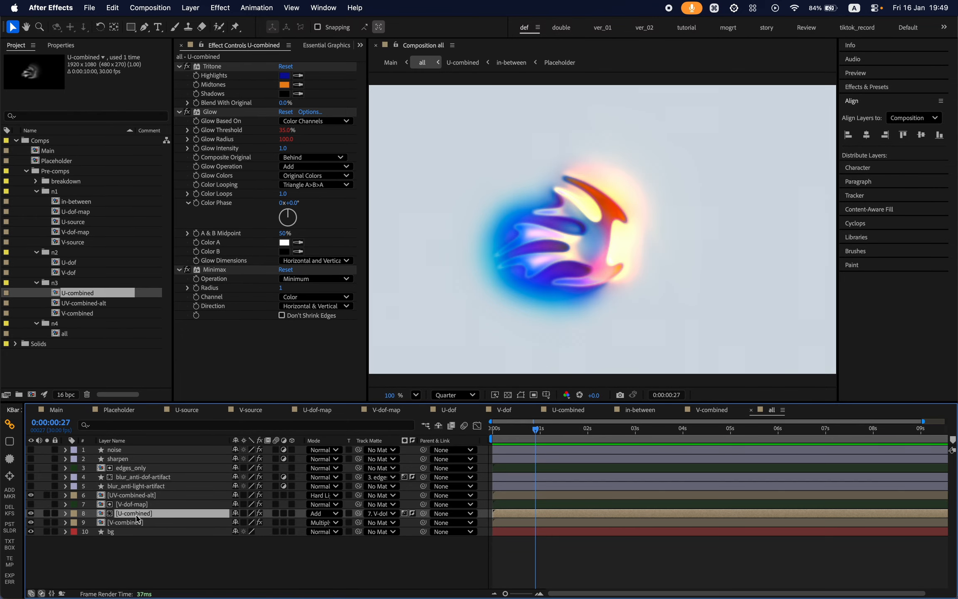
left_click(209, 67)
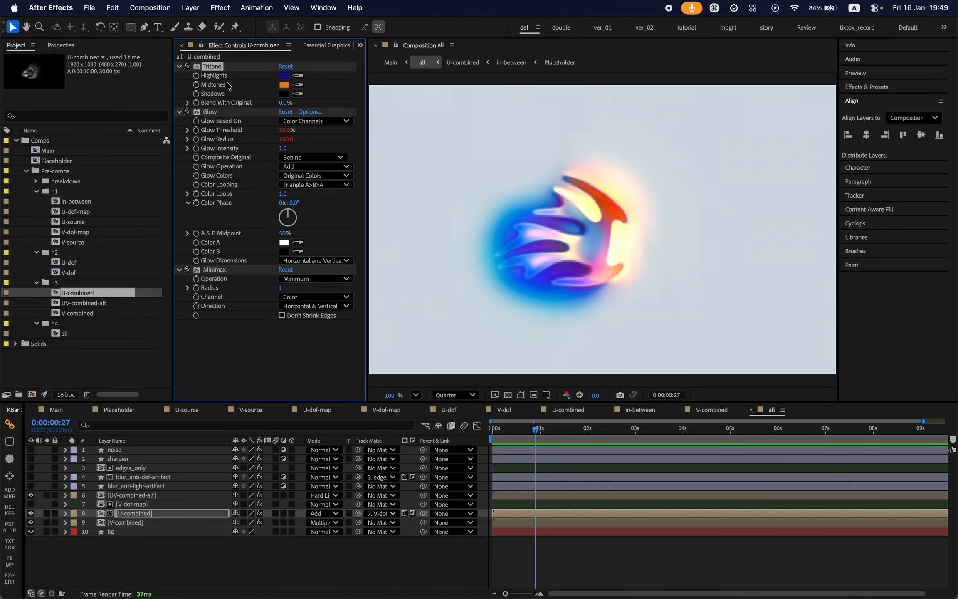
left_click(46, 513)
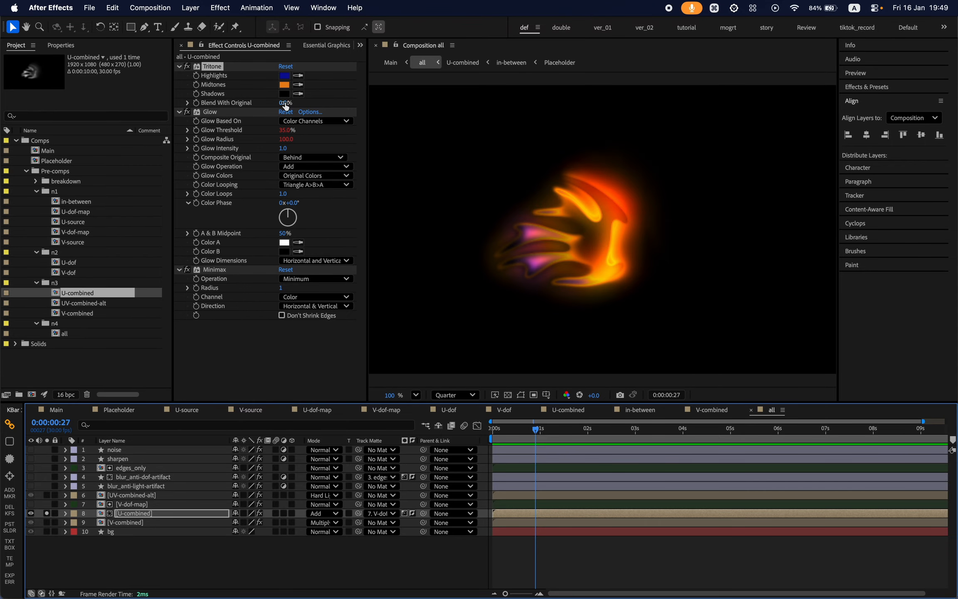
left_click(187, 66)
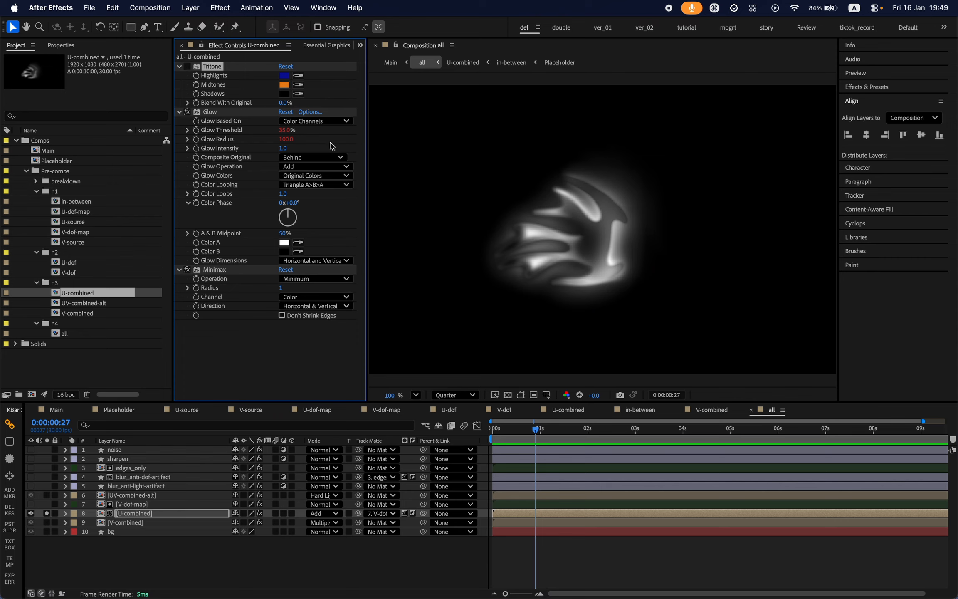
left_click(187, 66)
left_click(208, 112)
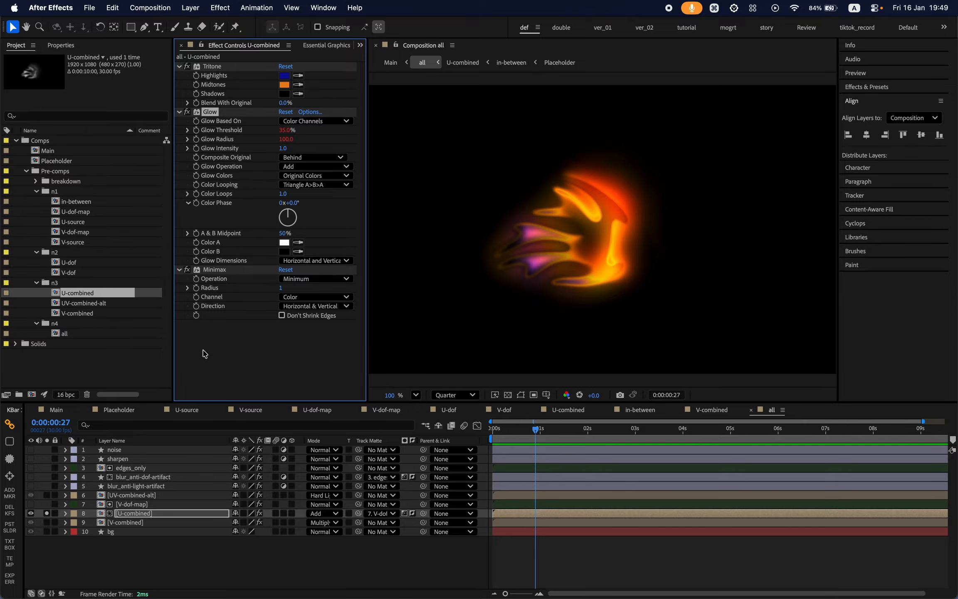
Examine the Controller's U and V glow sliders and Outer/Inner Color U controls in Main, and unsolo U-combined in the all comp
left_click(62, 408)
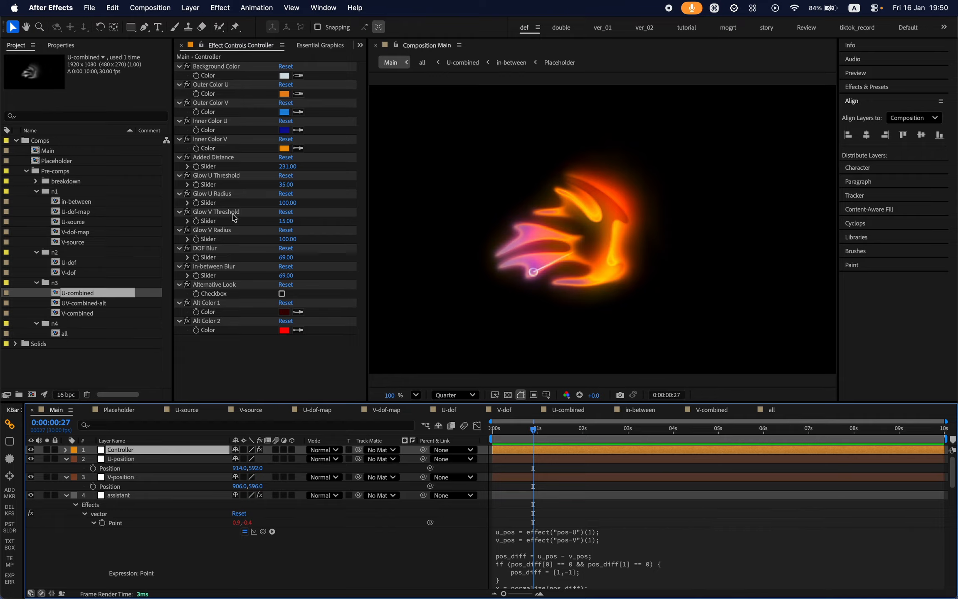
left_click(236, 194)
left_click(236, 176, "super")
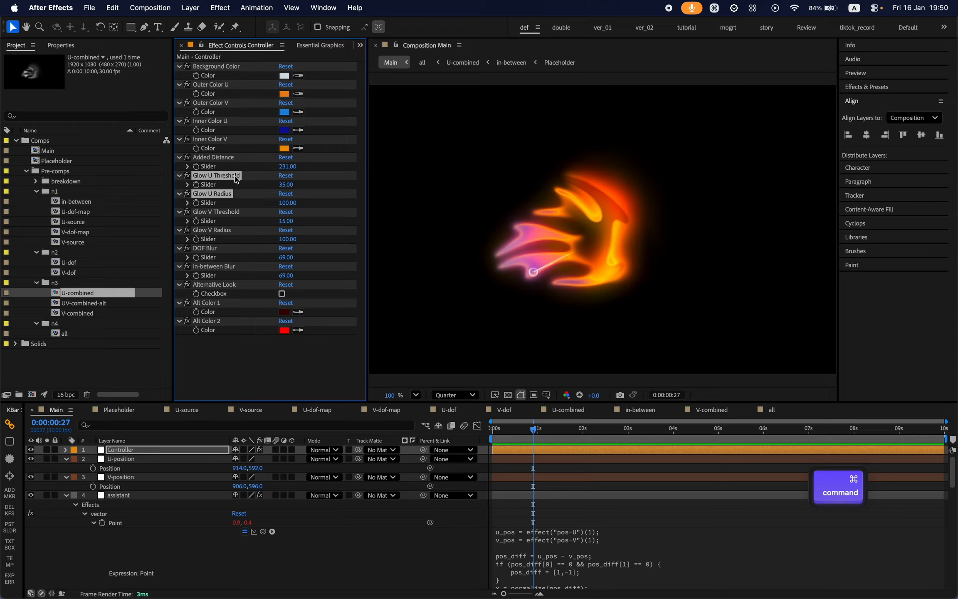
left_click(231, 213)
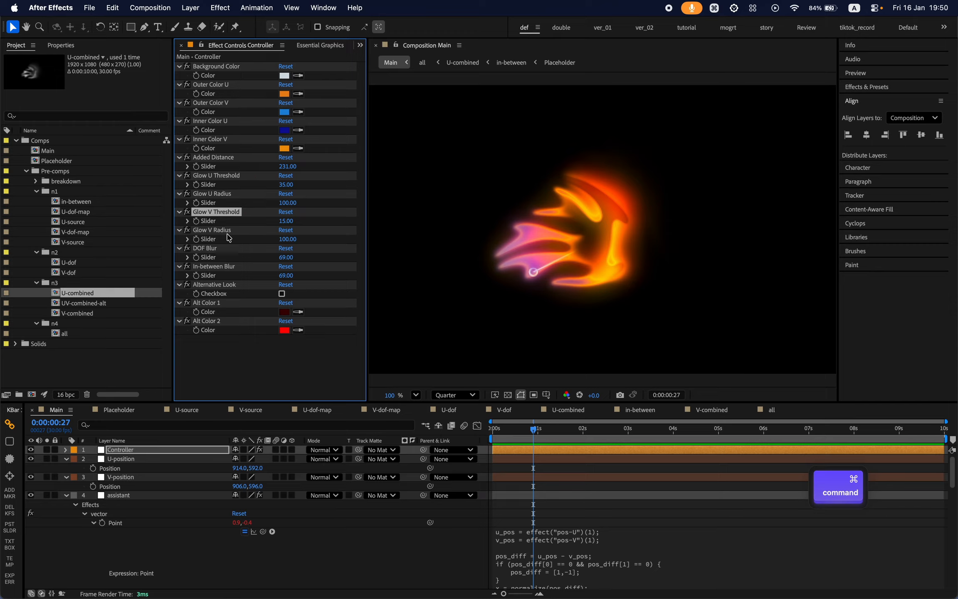
left_click(228, 232, "super")
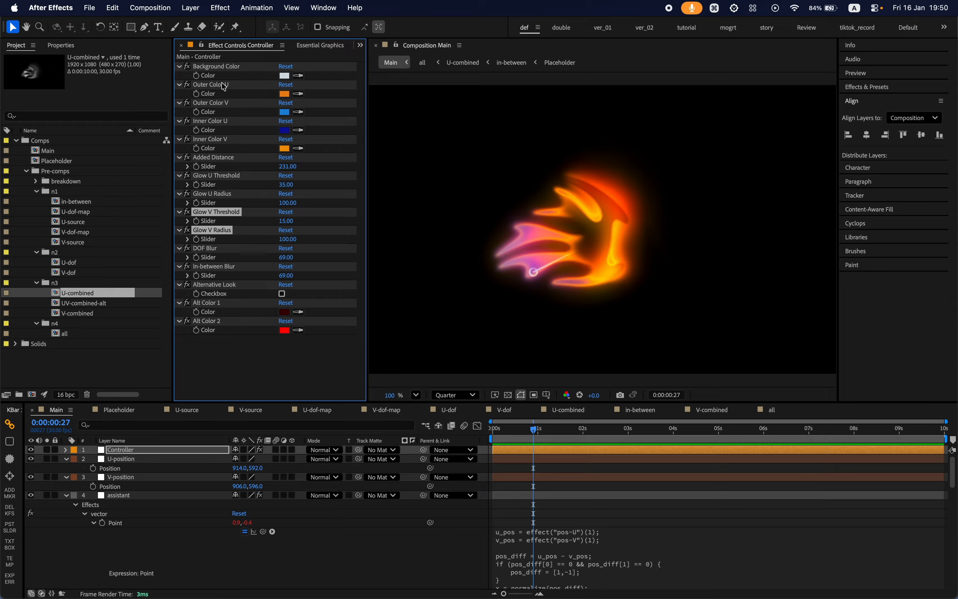
left_click(227, 122)
left_click(232, 86)
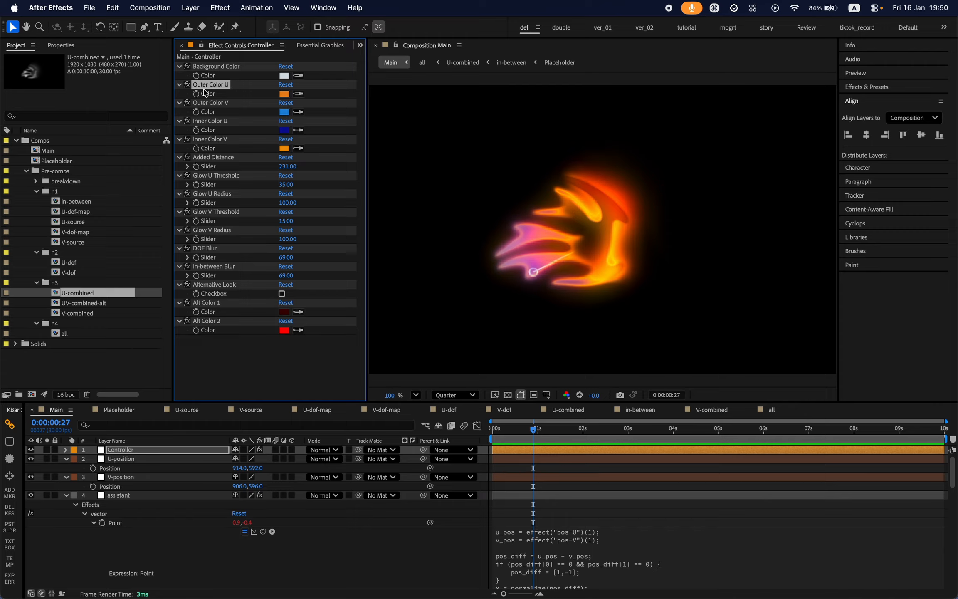
left_click(236, 121, "super")
left_click(774, 410)
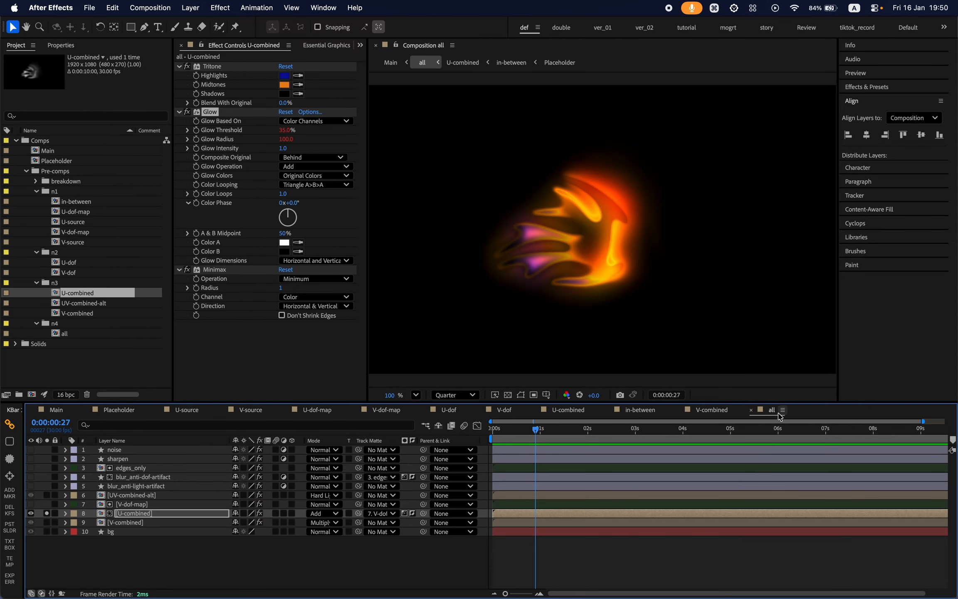
left_click(47, 514)
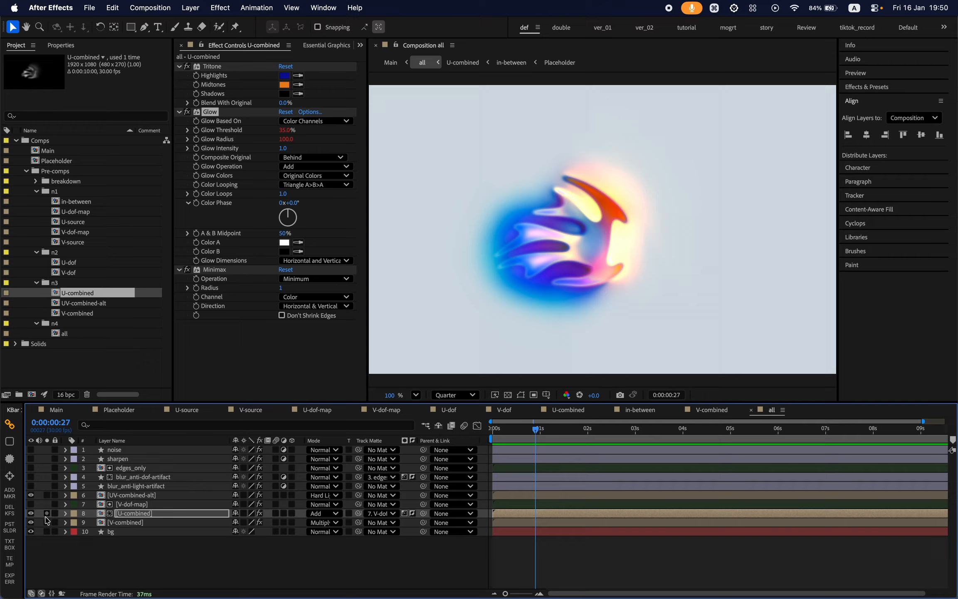
In Main, set the Controller's Outer Color U to a bright green (37CB26)
left_click(56, 410)
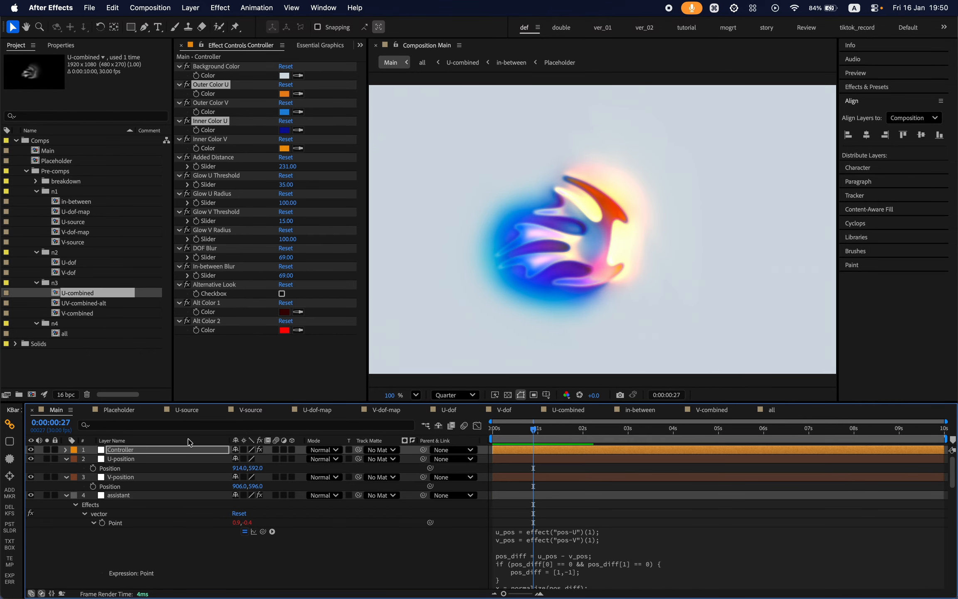
left_click(243, 354)
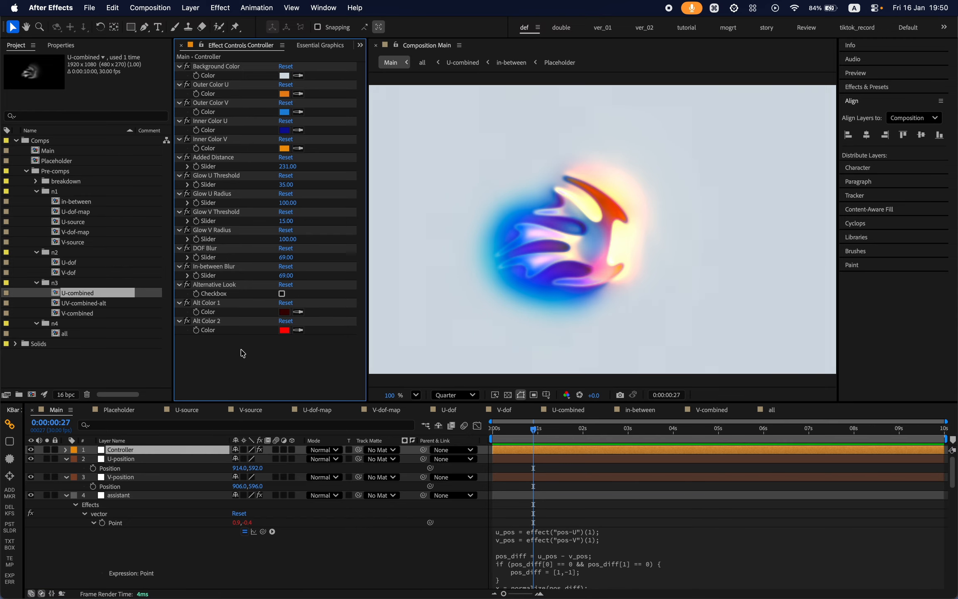
left_click(230, 85)
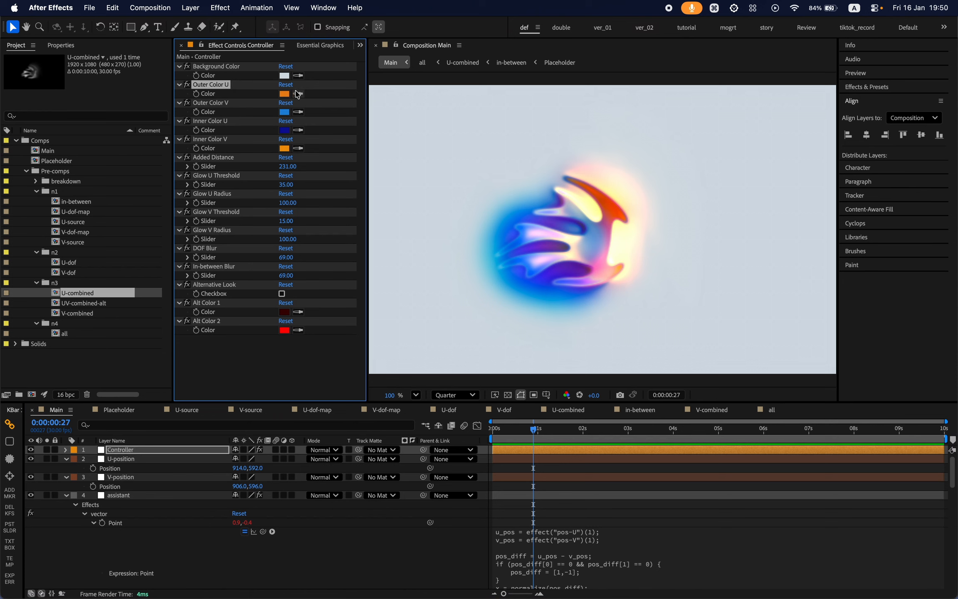
left_click(285, 93)
left_click_drag(523, 227, 395, 310)
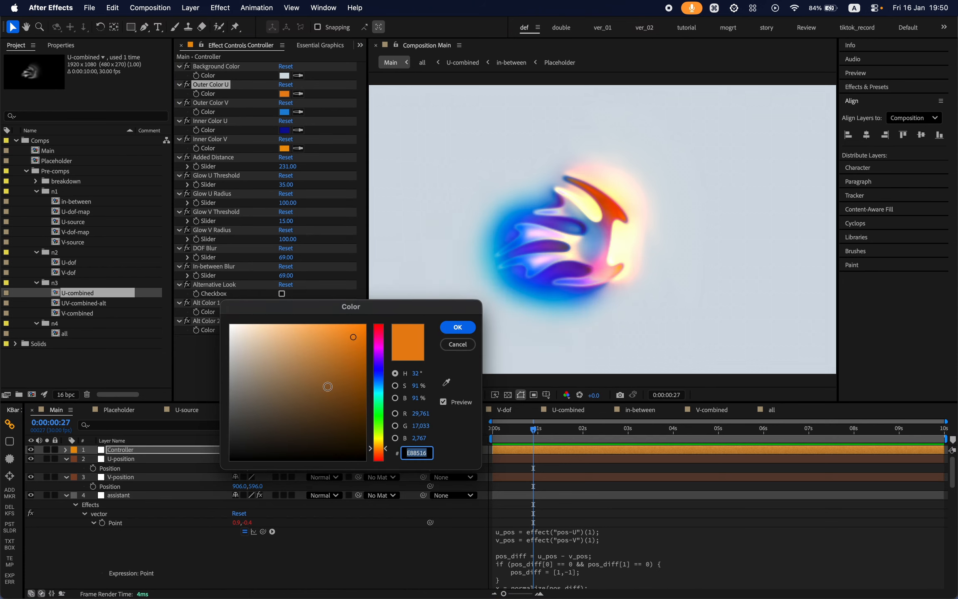
left_click(311, 380)
left_click_drag(373, 412, 375, 420)
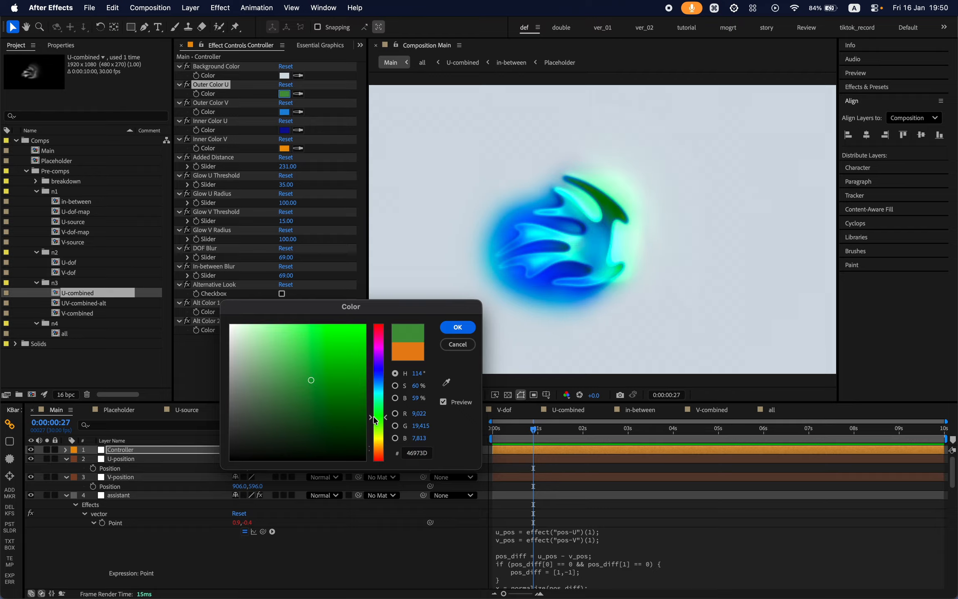
left_click_drag(341, 355, 341, 352)
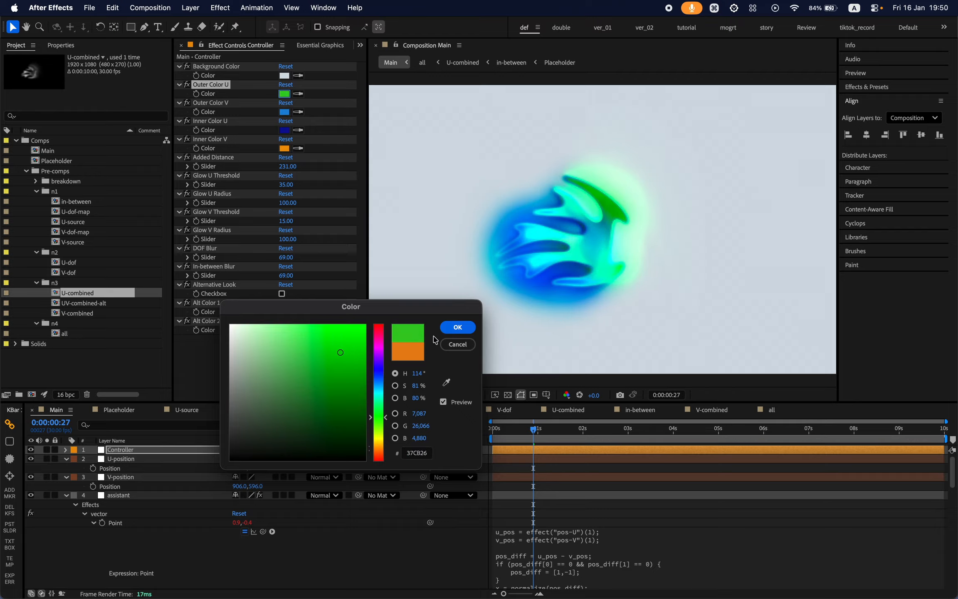
left_click(455, 328)
Set the Controller's Outer Color V to purple (991DD9)
left_click(231, 103)
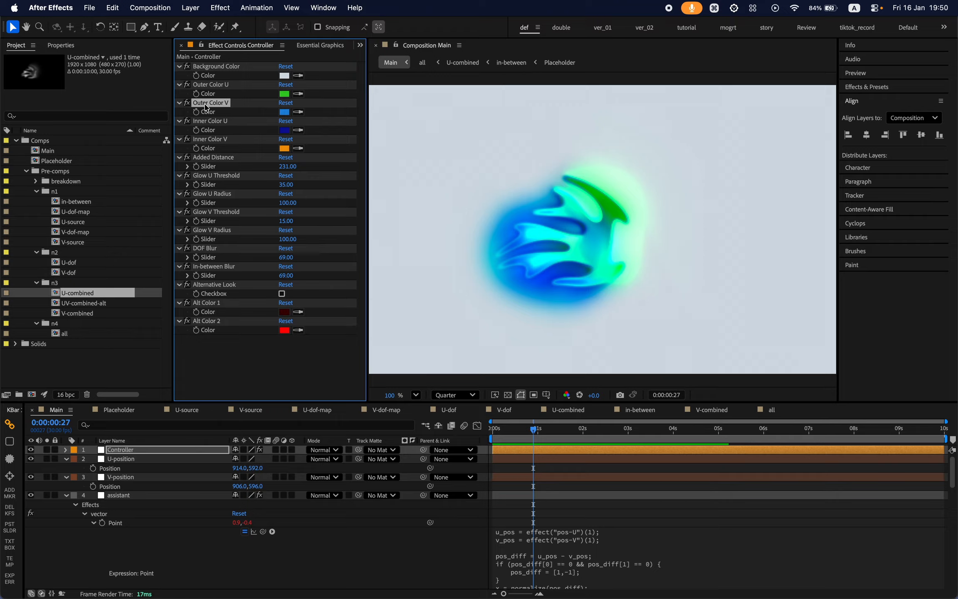
left_click(285, 112)
left_click(509, 273)
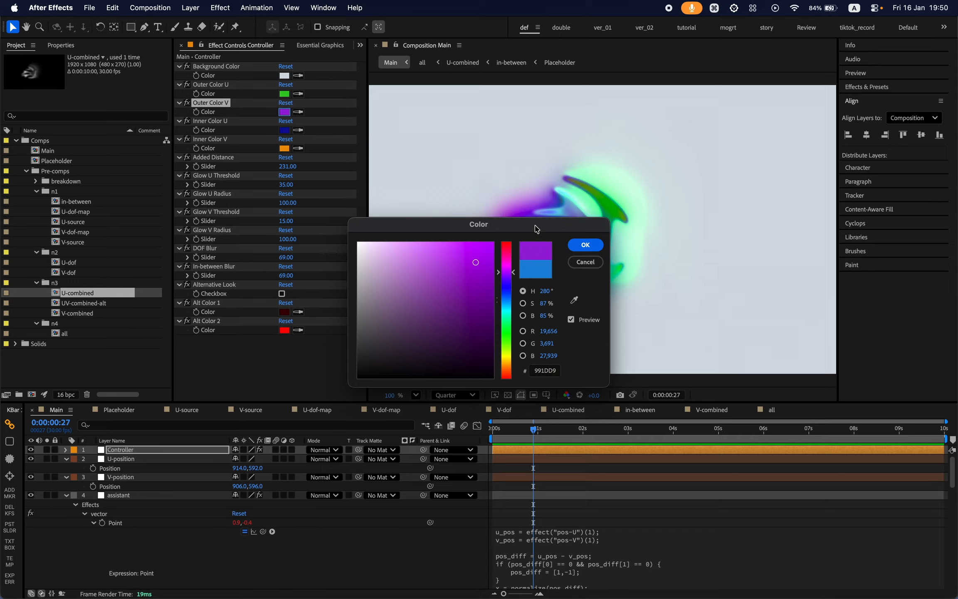
left_click_drag(537, 229, 425, 363)
left_click(474, 376)
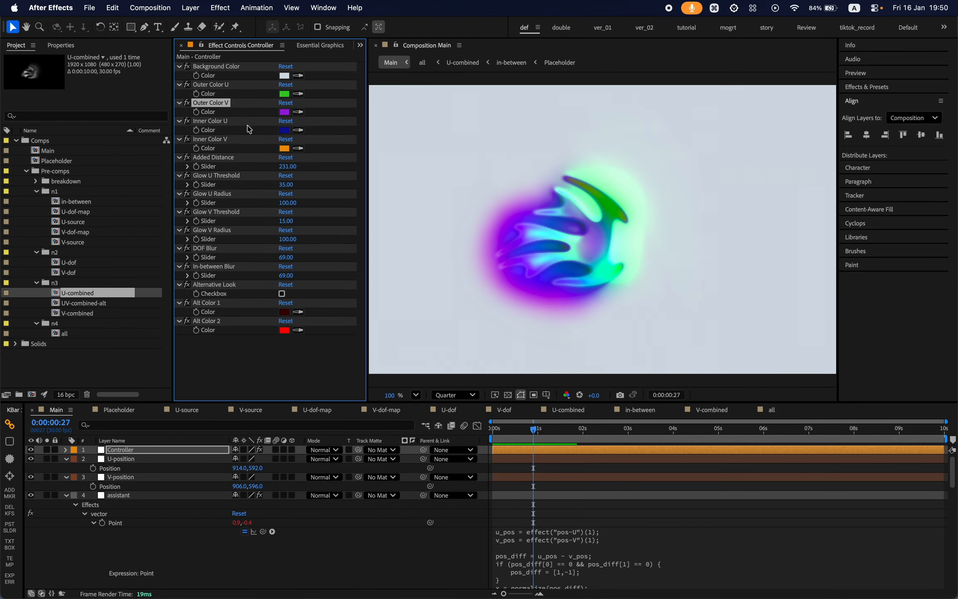
Try white (FFFFFF) and black (000000) for the Controller's Inner Color U, and cancel the colour change
left_click(223, 122)
left_click(220, 140, "super")
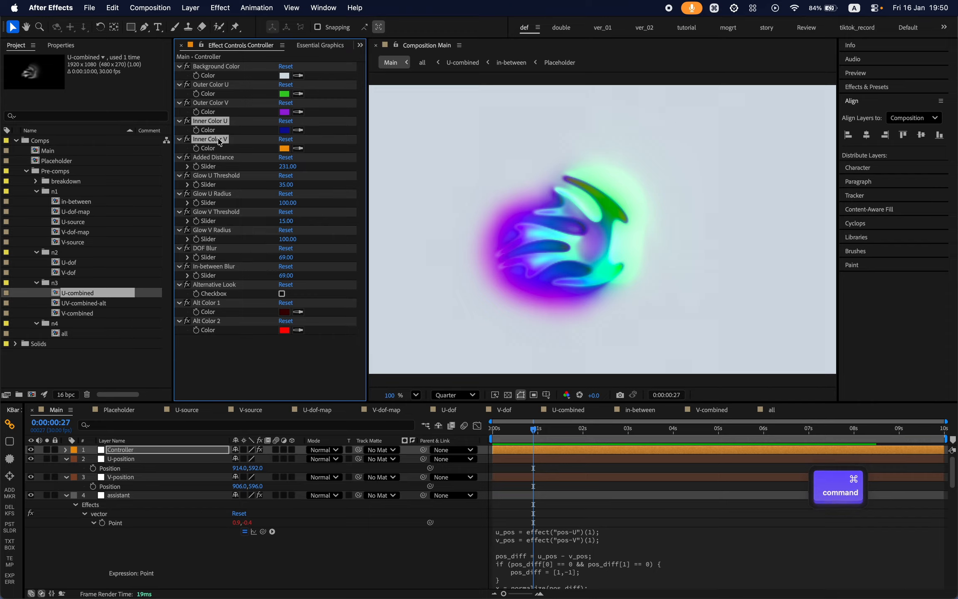
left_click(244, 350)
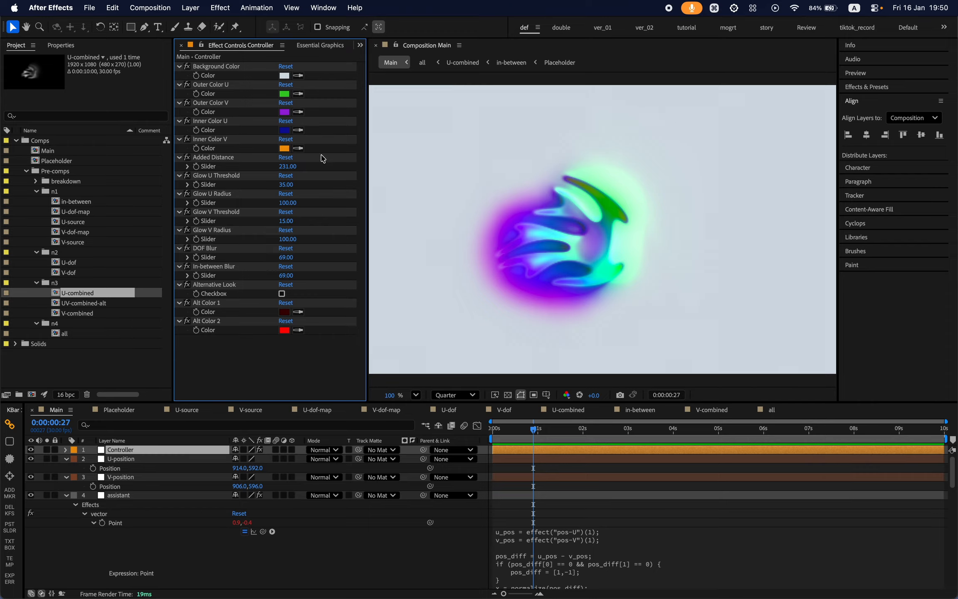
left_click(249, 125)
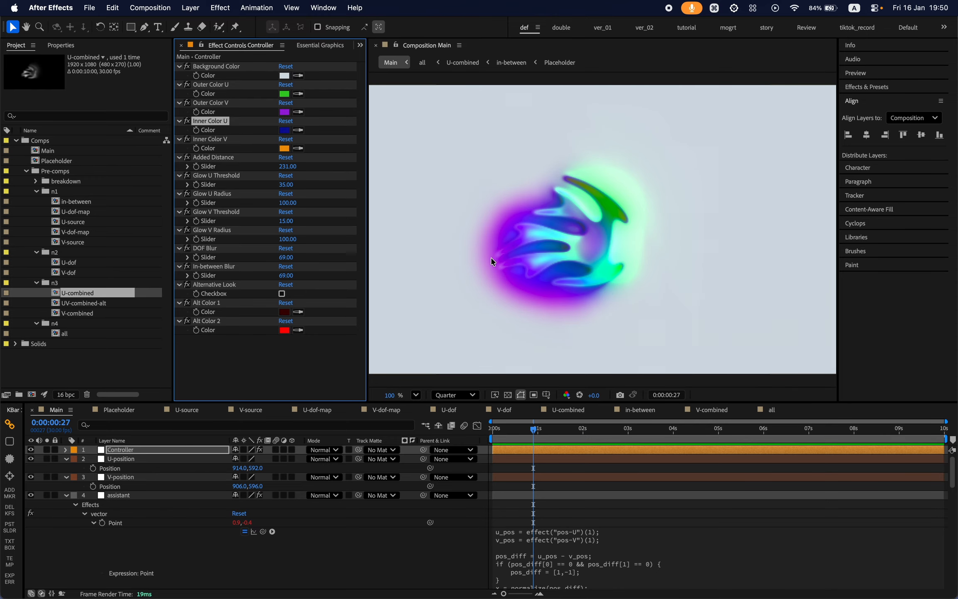
left_click(285, 130)
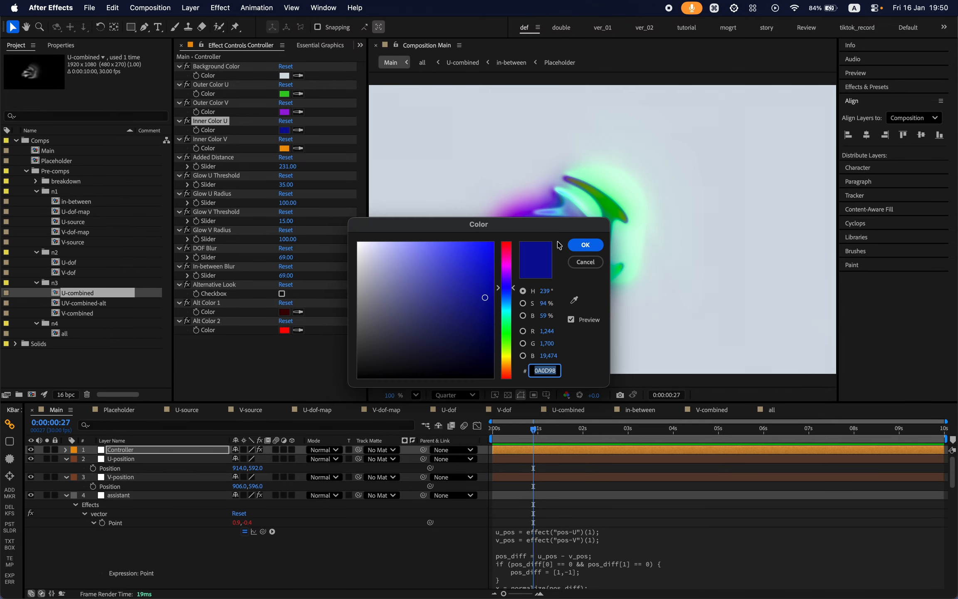
left_click_drag(555, 226, 494, 401)
left_click(302, 427)
left_click_drag(302, 427, 298, 417)
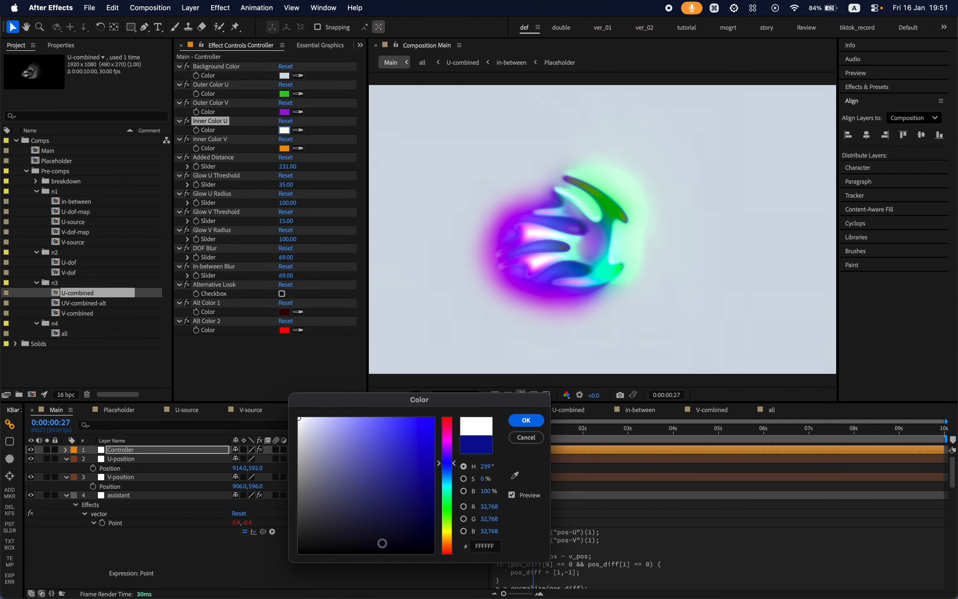
mouse_move(397, 492)
left_mouse_down()
mouse_move(415, 438)
mouse_move(447, 415)
mouse_move(353, 428)
mouse_move(424, 438)
mouse_move(468, 557)
left_mouse_up()
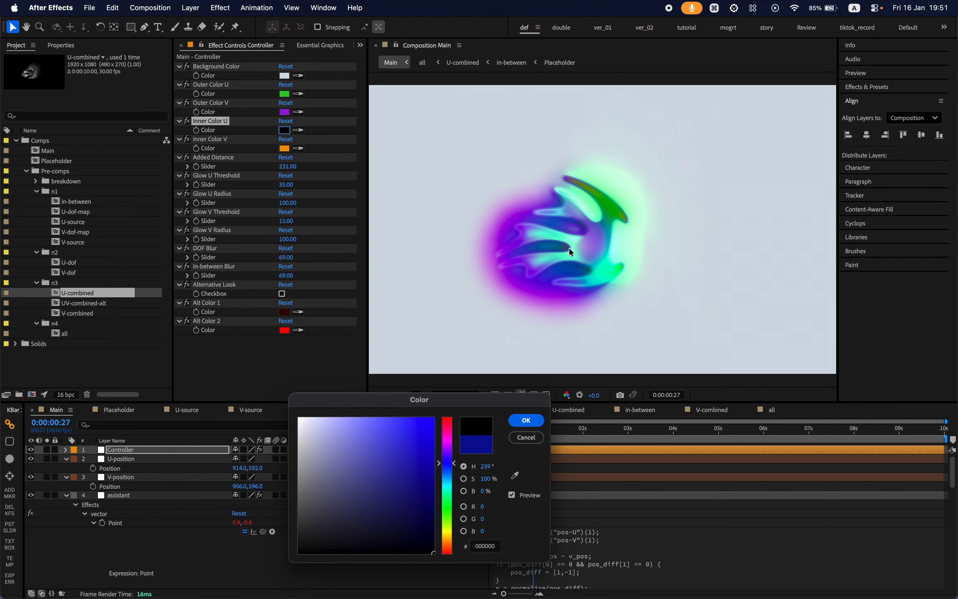
left_click(526, 437)
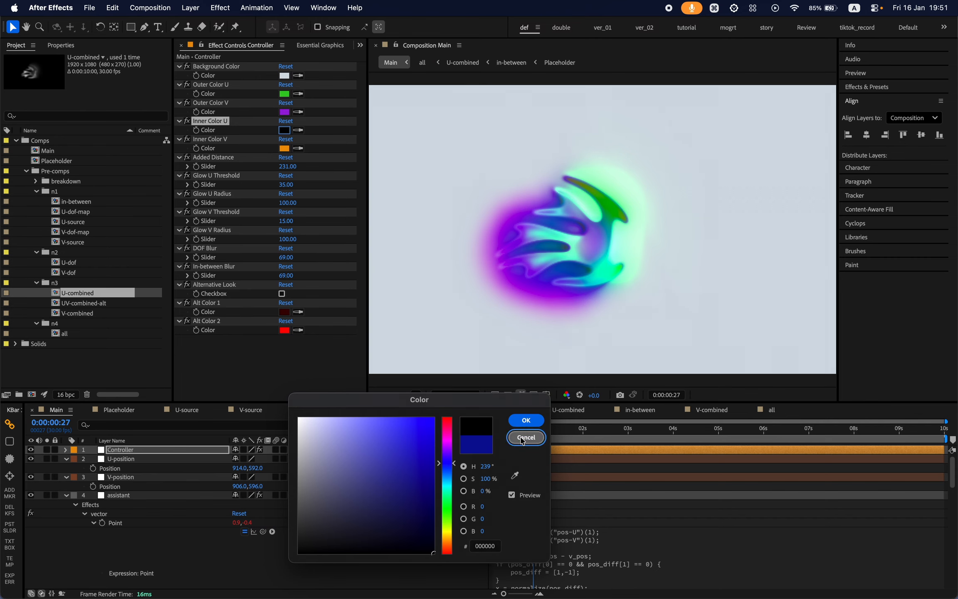
Check U-combined's Add blending mode in the all comp, and try black (000000) again for Inner Color U in Main, cancelling the change
left_click(769, 409)
left_click(128, 513)
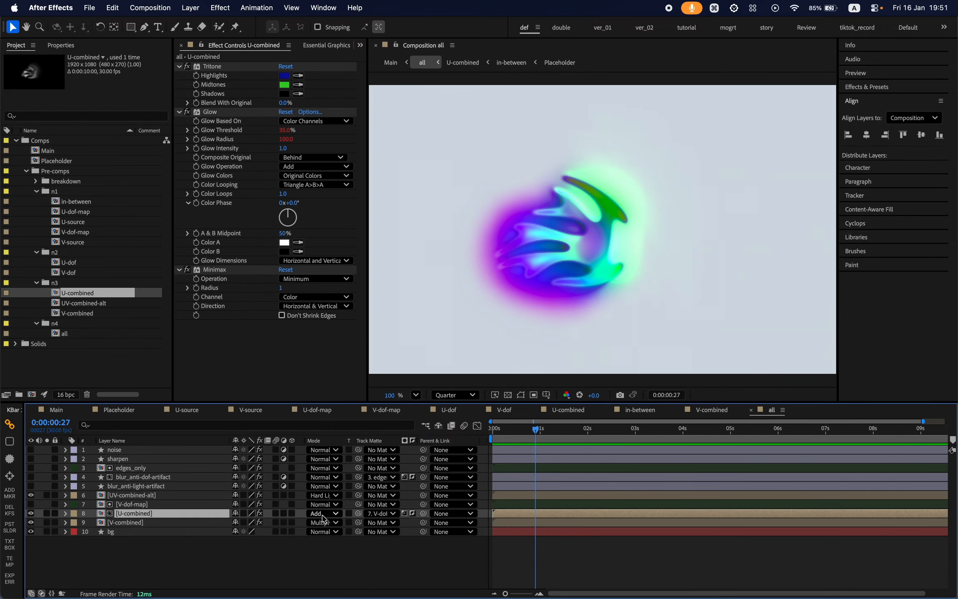
left_click(56, 410)
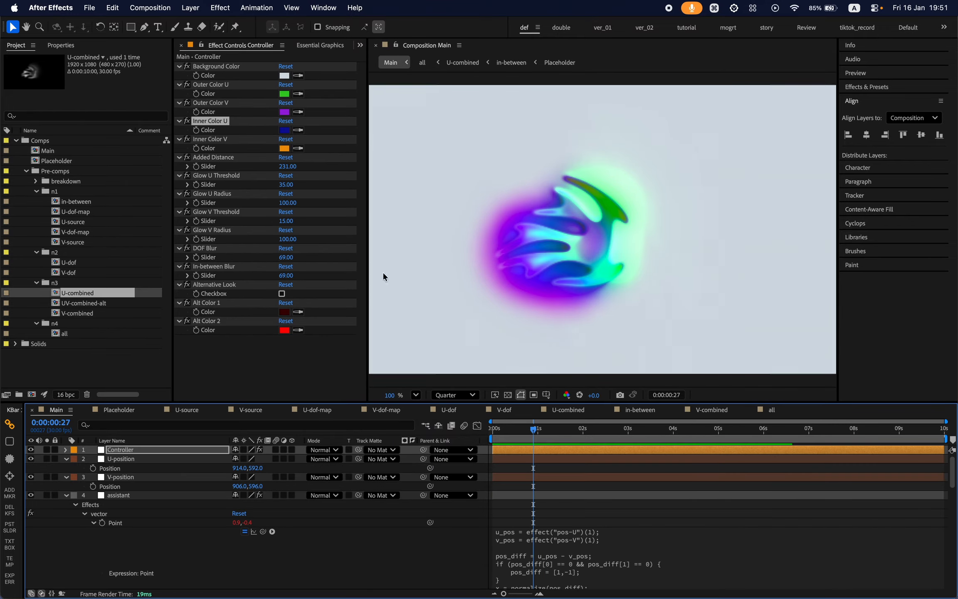
left_click(289, 130)
left_click_drag(445, 225, 376, 349)
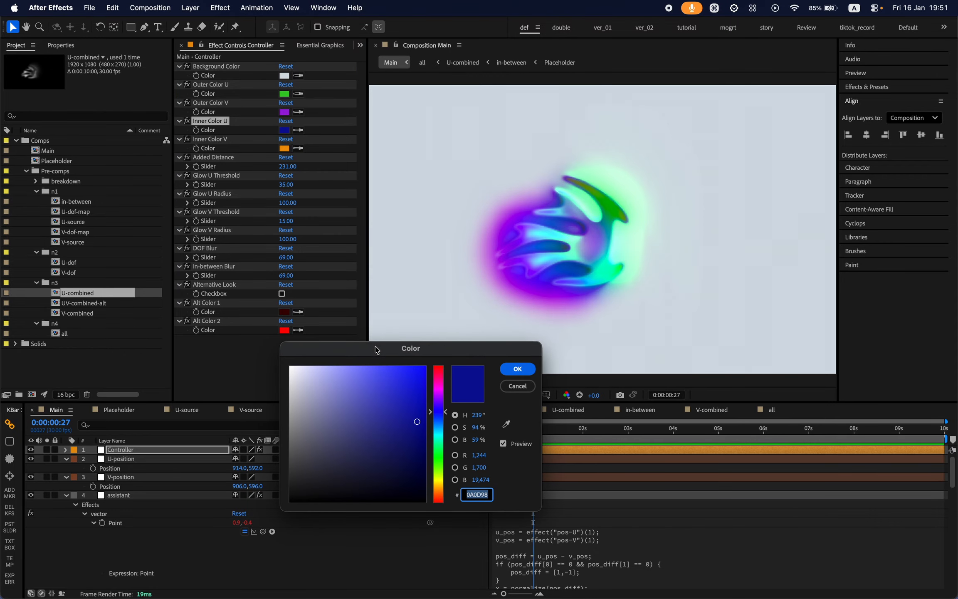
left_click_drag(358, 415, 533, 513)
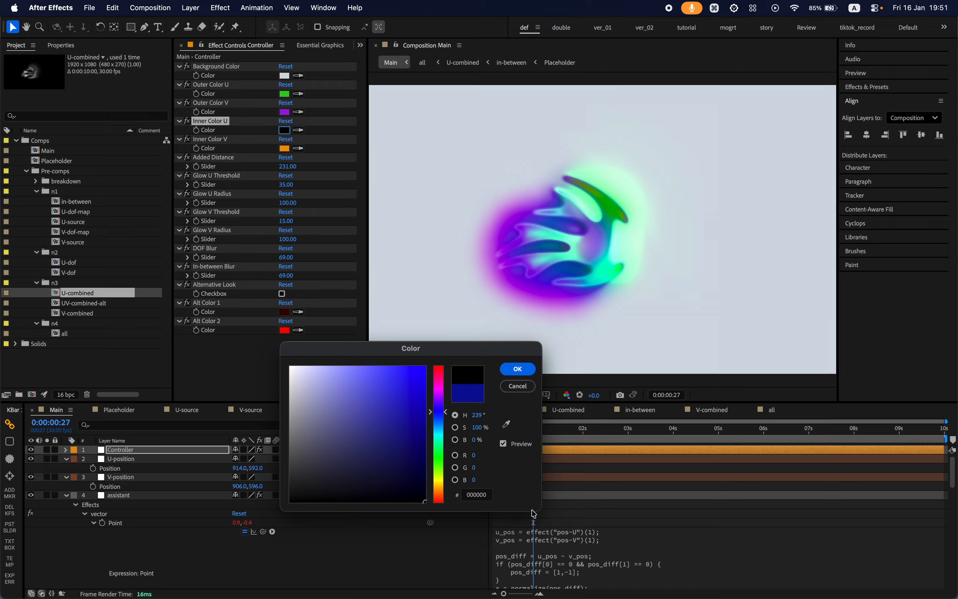
left_click(517, 386)
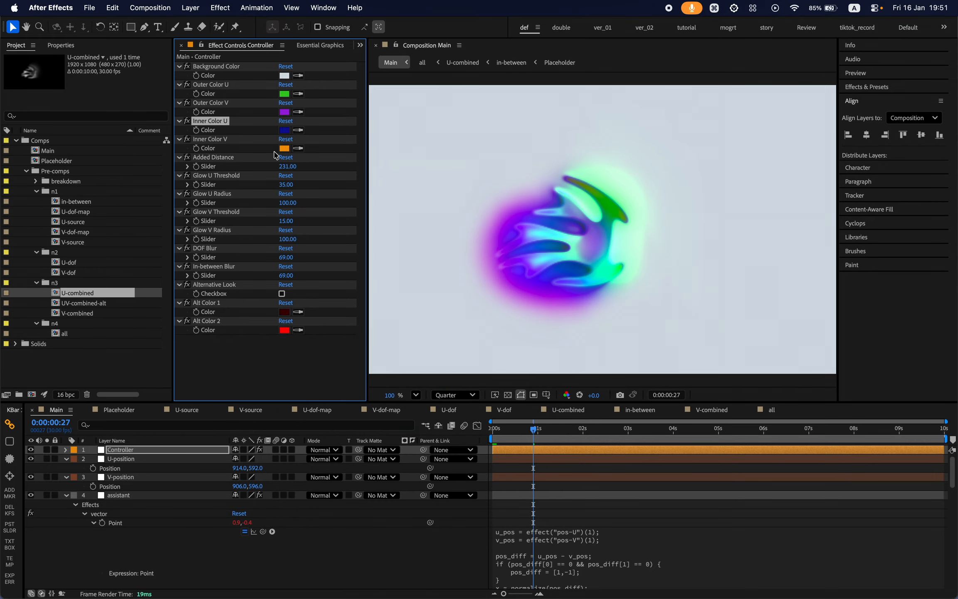
Locate the Controller's Inner Color V, and solo the V-combined layer in the all comp to inspect it
left_click(216, 140)
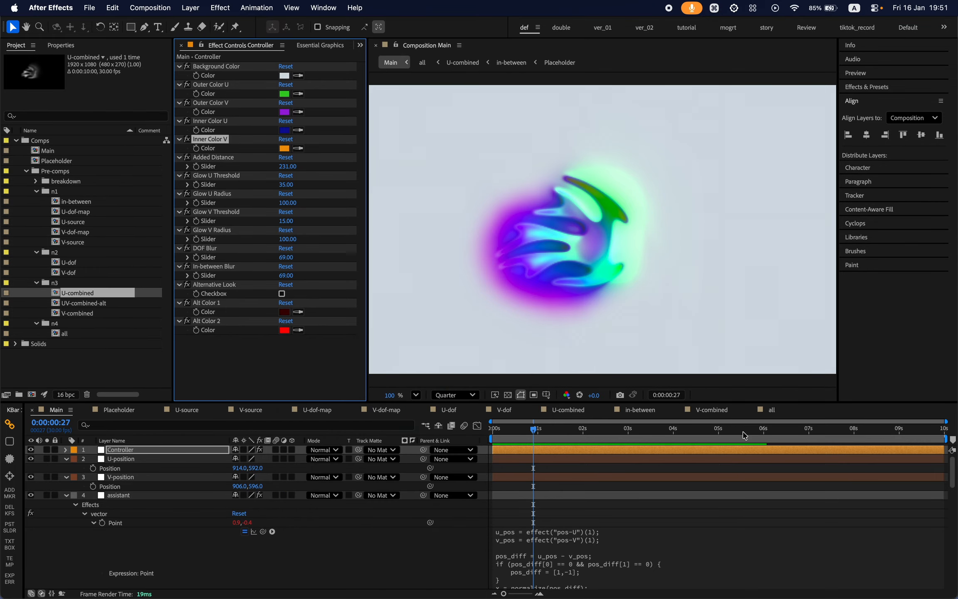
left_click(770, 410)
left_click(46, 523)
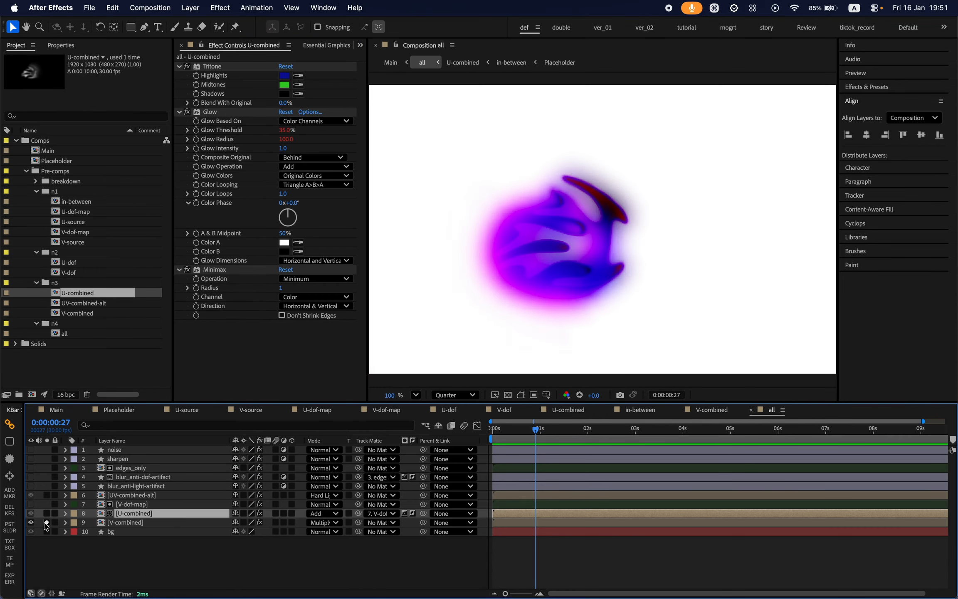
Stop soloing the V-combined layer in the all comp, and return to the Main comp
left_click(47, 523)
left_click(46, 522)
left_click(46, 522)
left_click(58, 413)
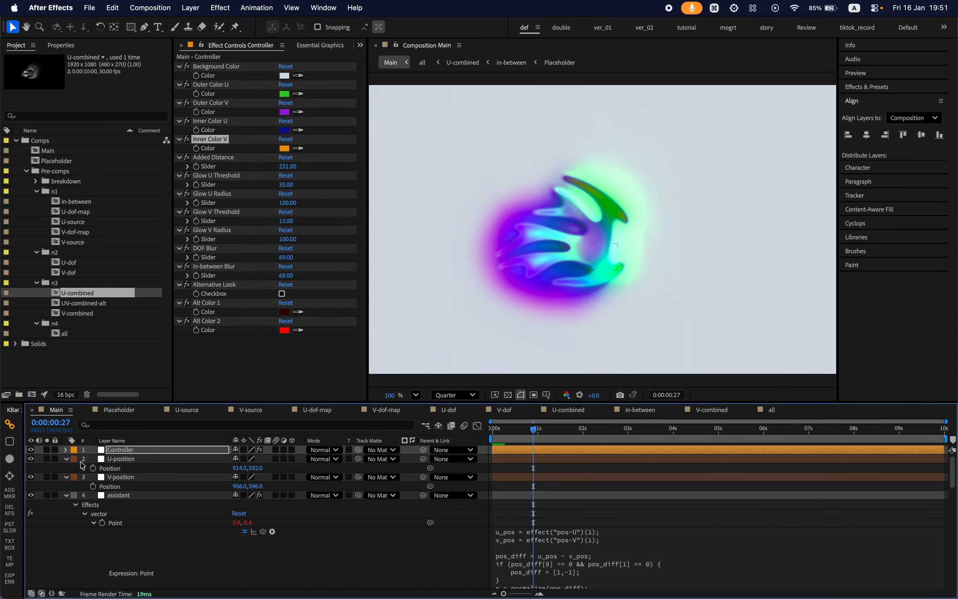
Try white (FFFFFF) and pale orange (EBC383) for the Controller's Inner Color V, and cancel the colour change
left_click(284, 149)
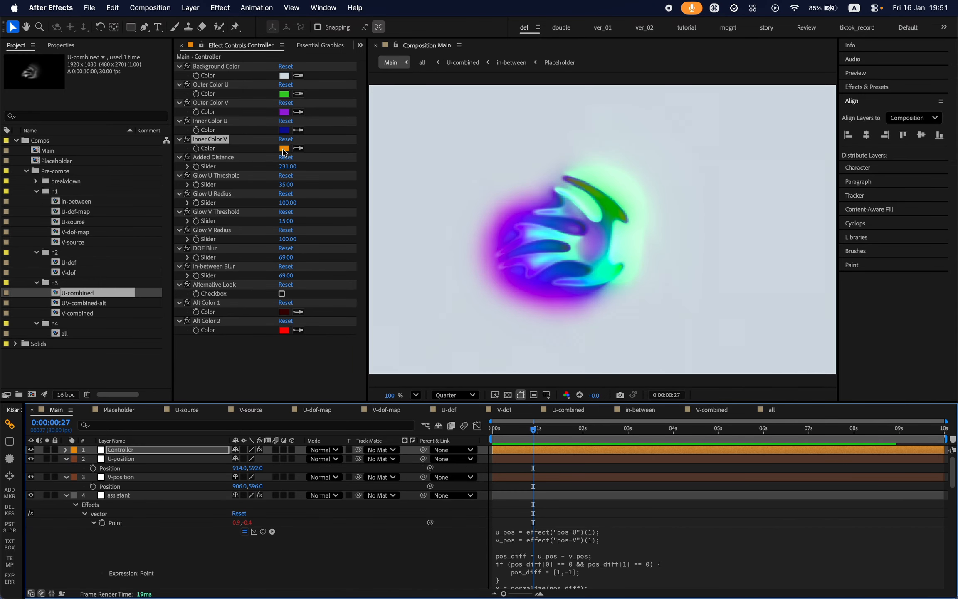
mouse_move(427, 252)
left_mouse_down()
mouse_move(316, 231)
mouse_move(516, 236)
mouse_move(340, 215)
left_mouse_up()
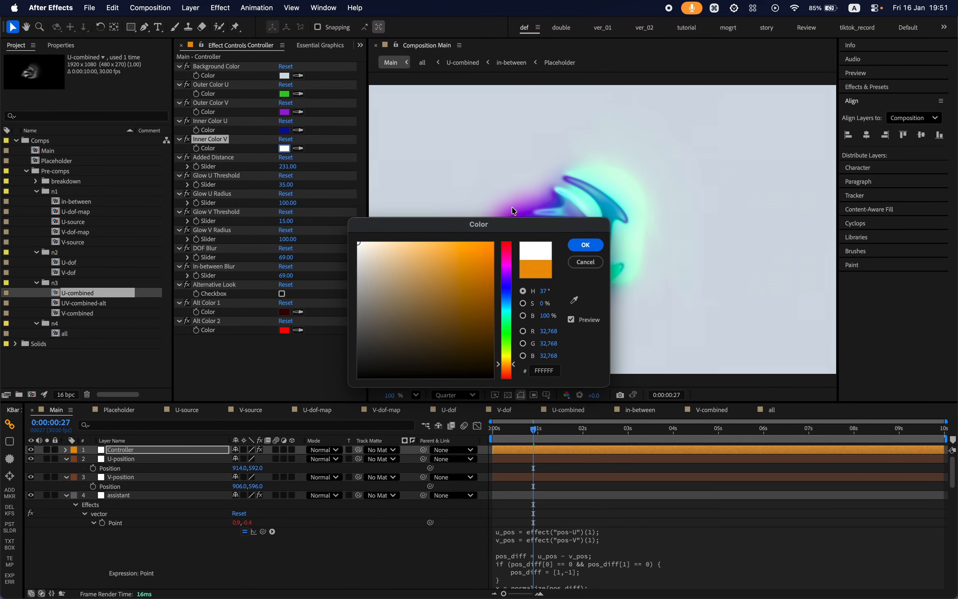
left_click_drag(507, 223, 504, 270)
mouse_move(478, 312)
left_mouse_down()
mouse_move(462, 312)
mouse_move(492, 298)
left_mouse_up()
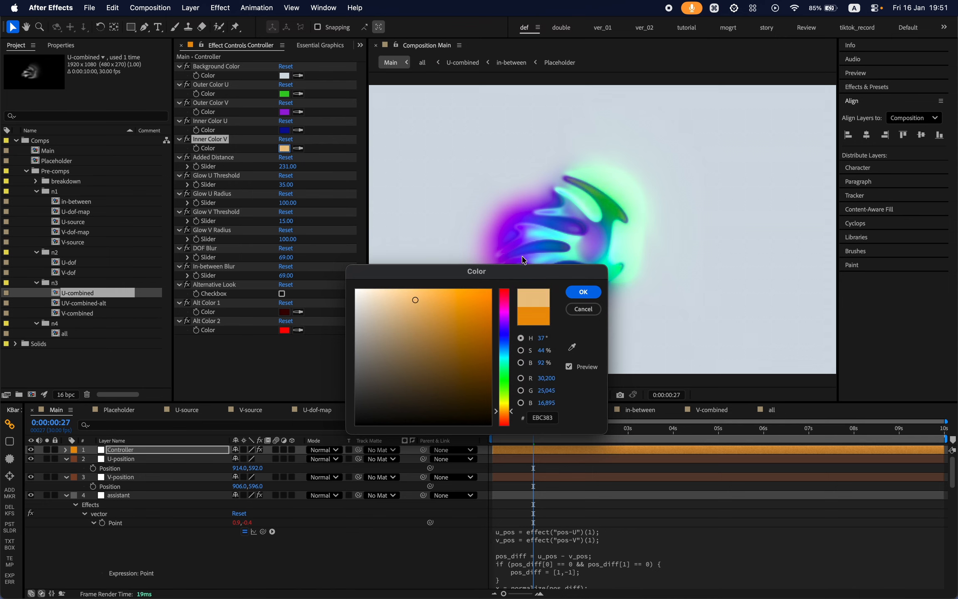
left_click(583, 309)
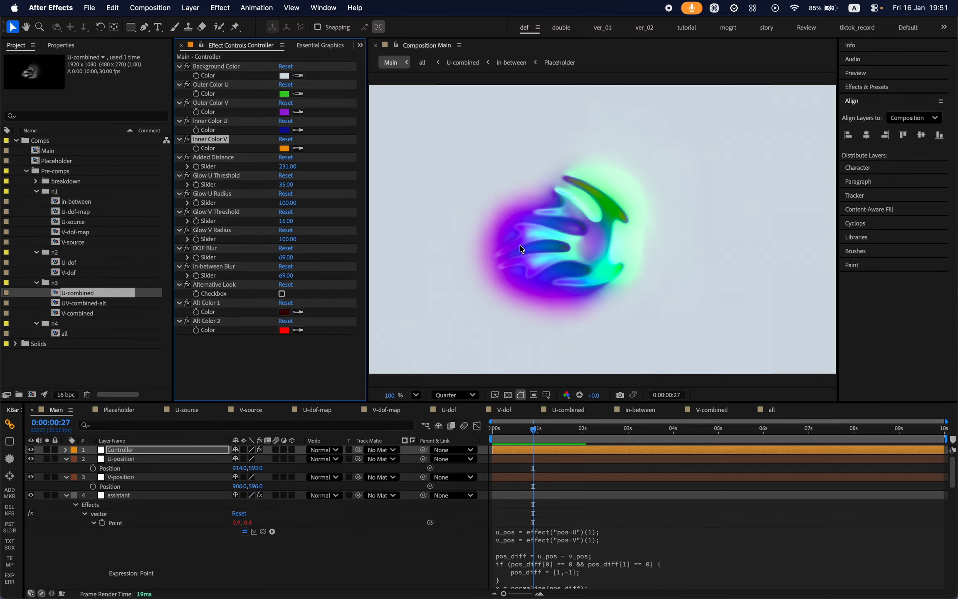
Set the Controller's glow threshold and radius to 41 and 150 for U, 21 and 107 for V, and check U-combined's Glow in the all comp
left_click(307, 371)
left_click(240, 179)
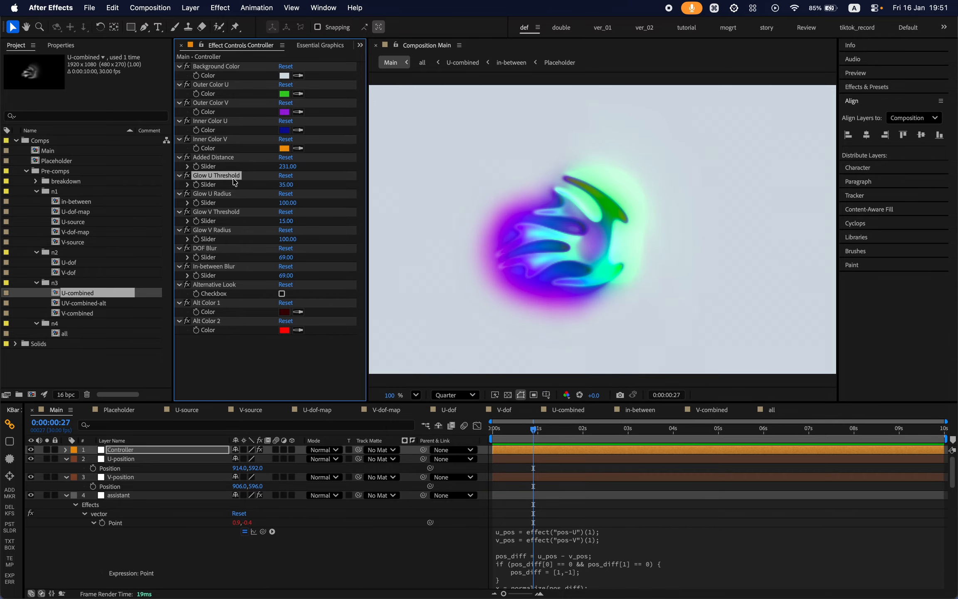
left_click_drag(286, 185, 292, 239)
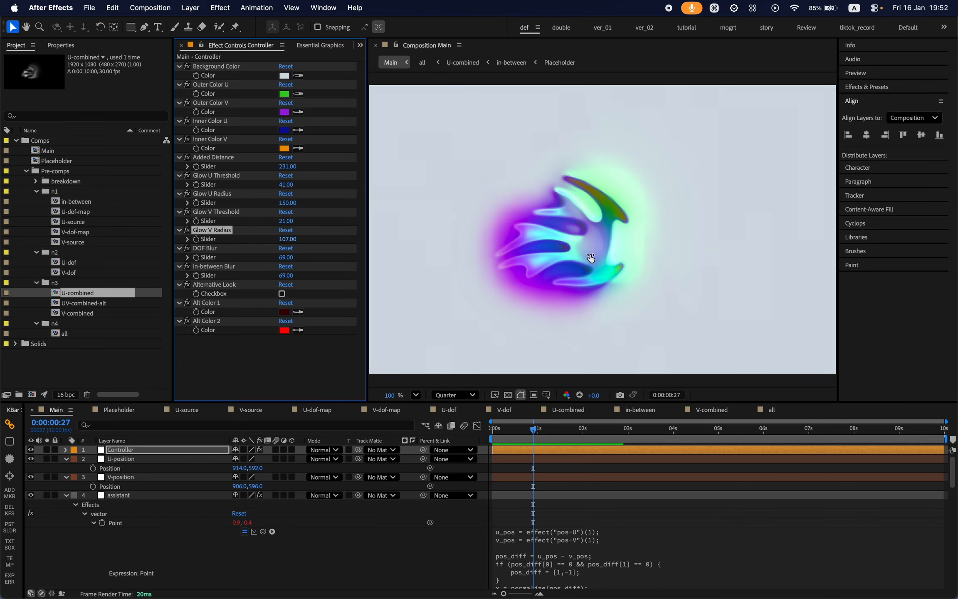
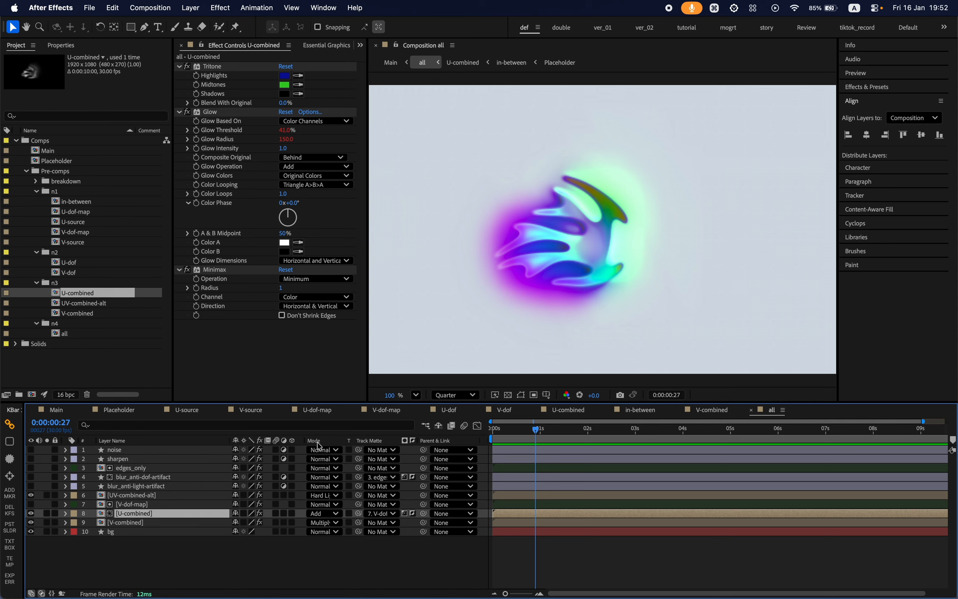
left_click(225, 111)
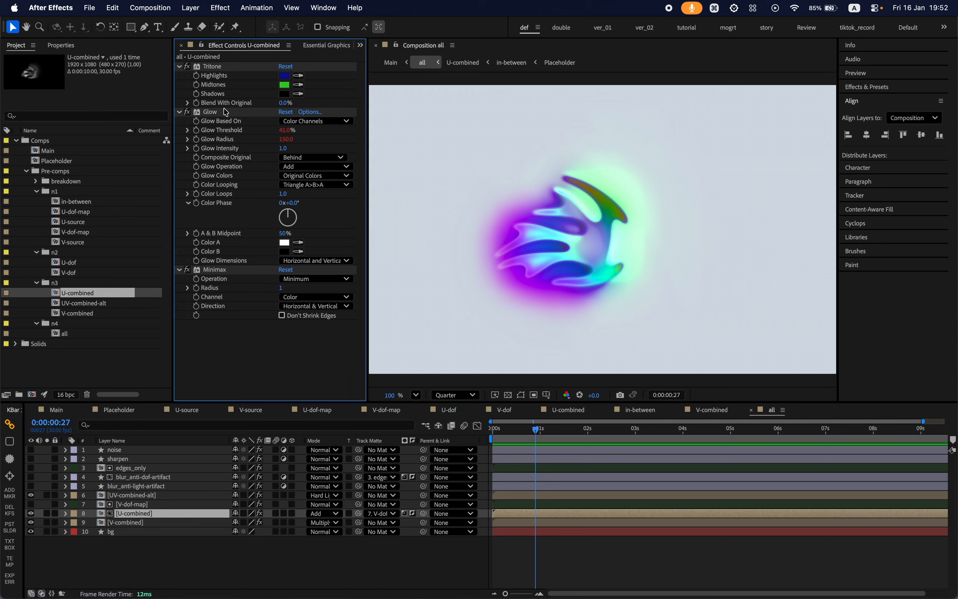
left_click(220, 69)
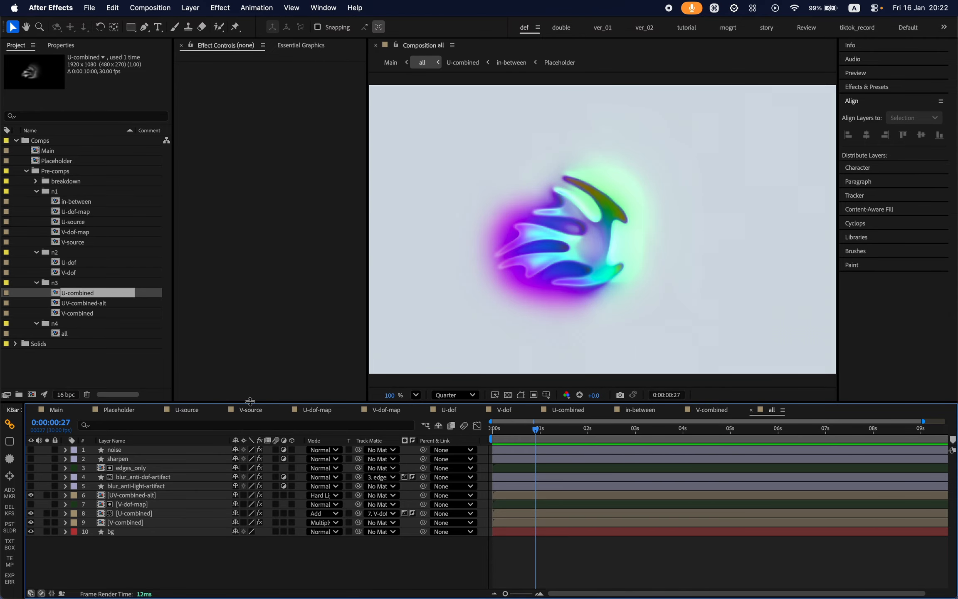
Turn on the Controller's Alternative Look in the Main comp
left_click(50, 414)
left_click(147, 453)
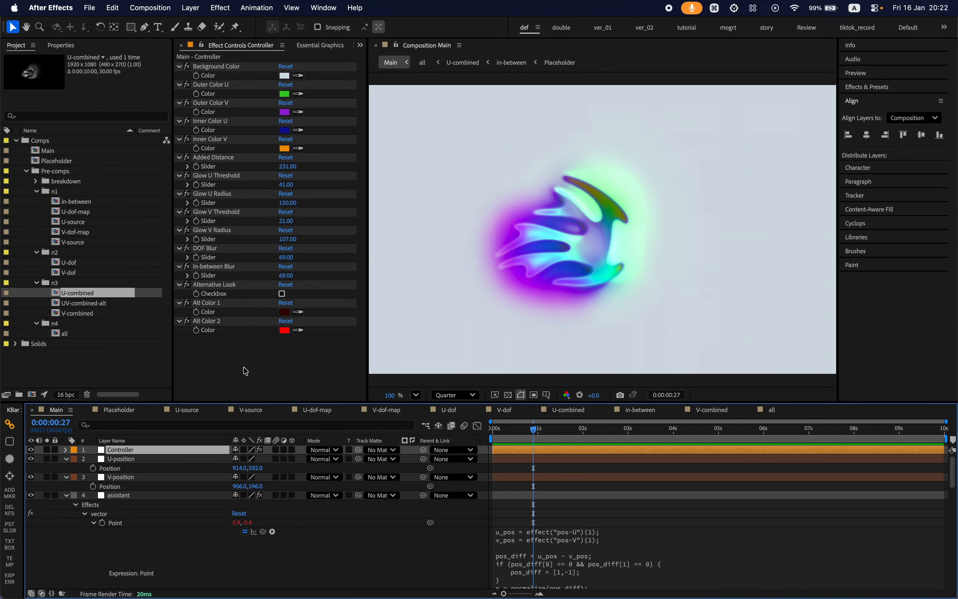
left_click(282, 294)
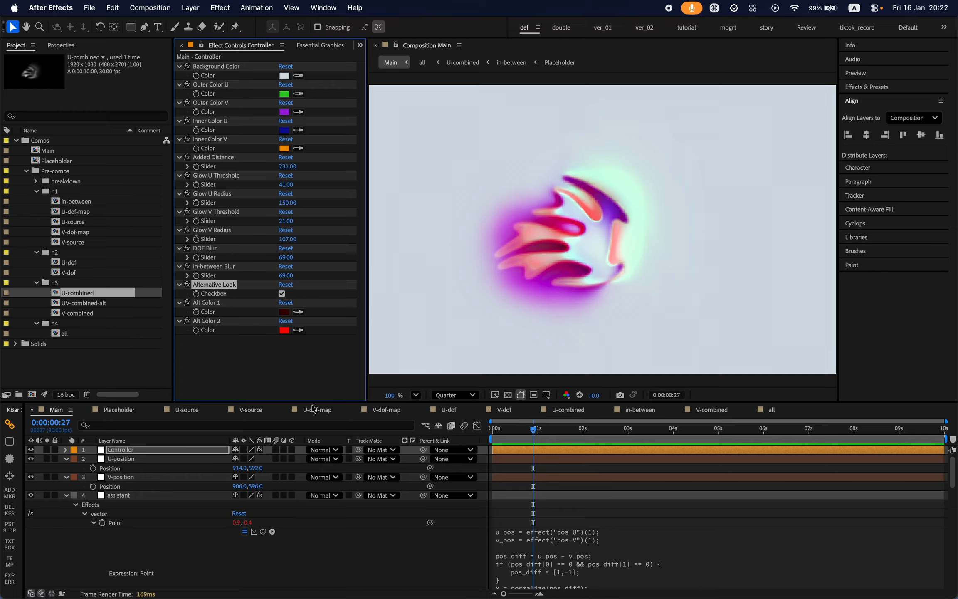
Set the Position of both the U-position and V-position nulls to 940, 540
left_click(152, 461)
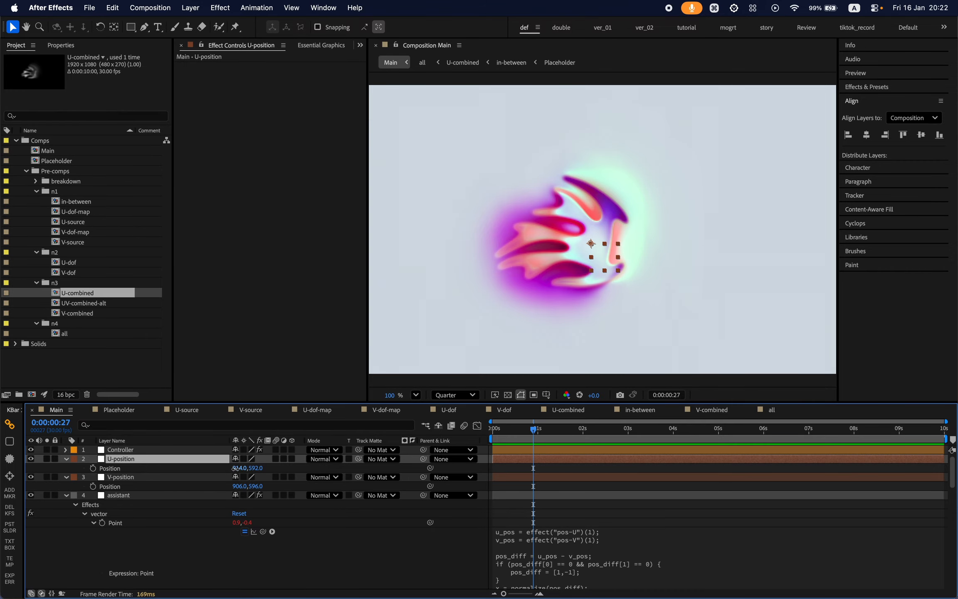
type("940")
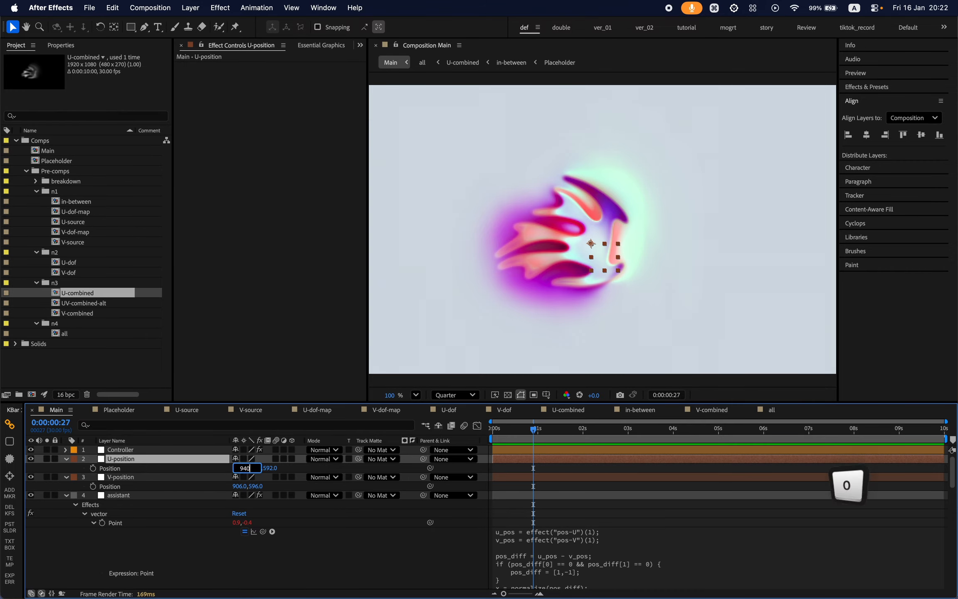
key("Tab")
type("540")
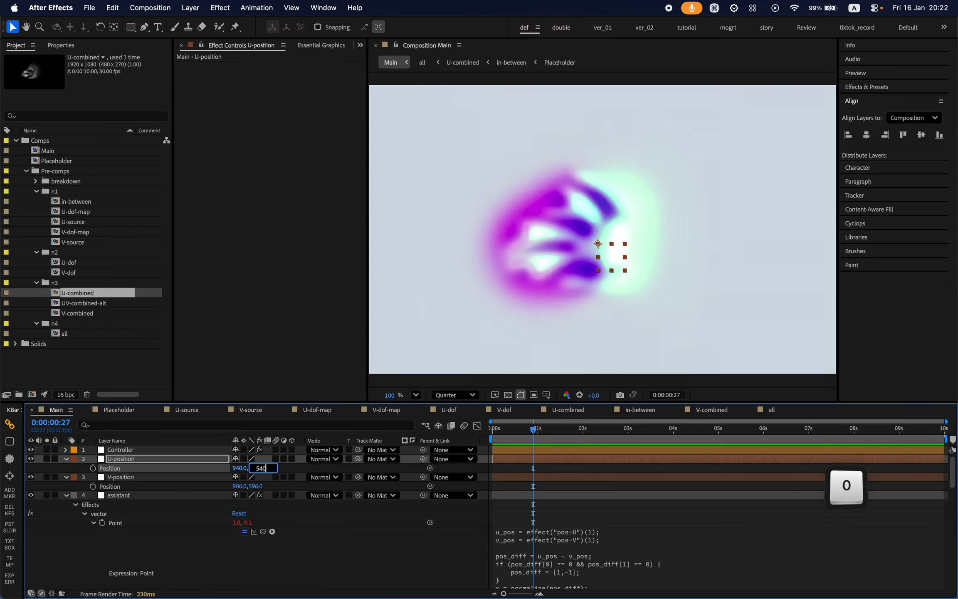
left_click(236, 485)
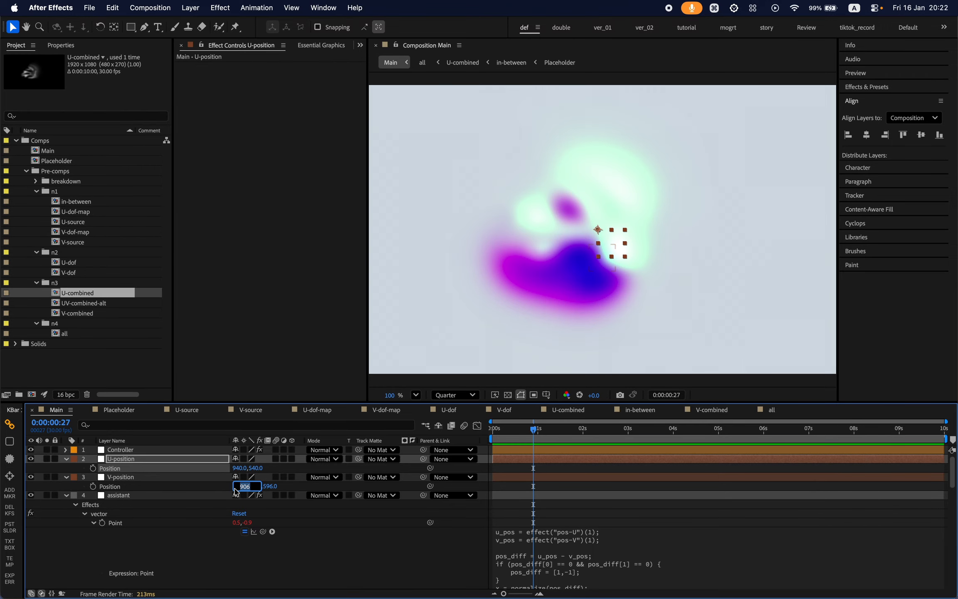
type("940")
left_click(256, 490)
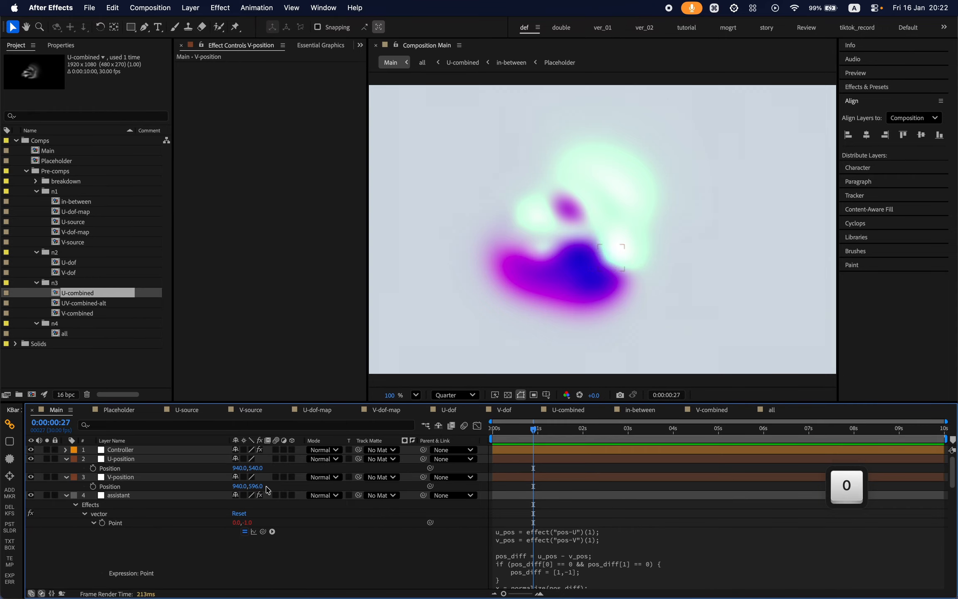
type("54")
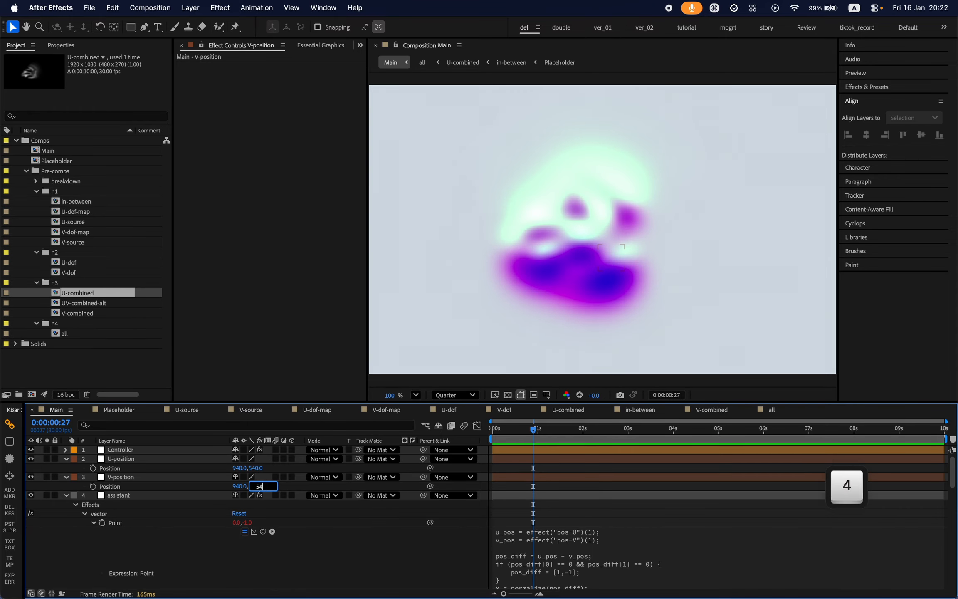
type("0")
key("Return")
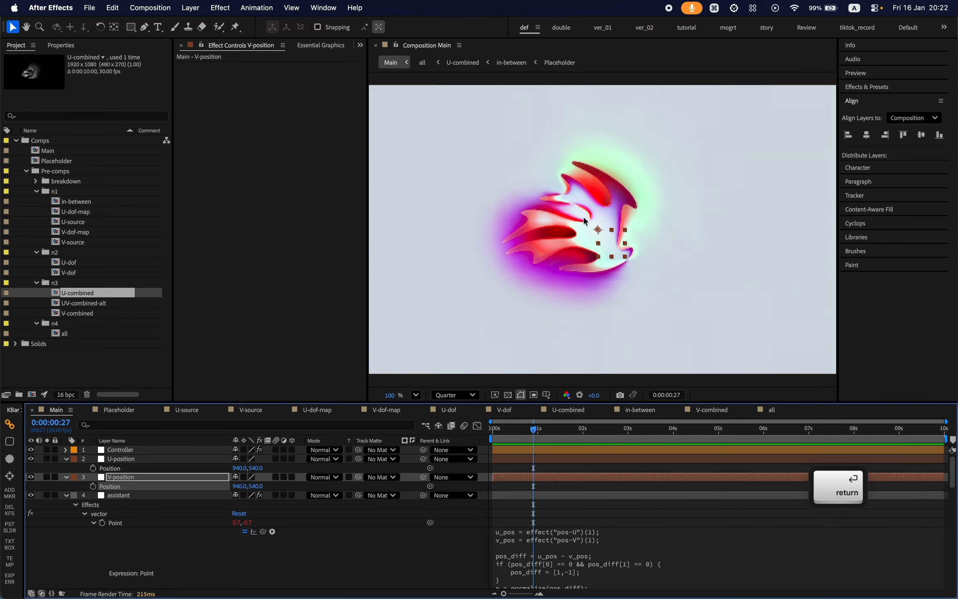
Switch the Main comp's preview resolution to Full, and turn off the Controller's Alternative Look
left_click(454, 395)
left_click(451, 376)
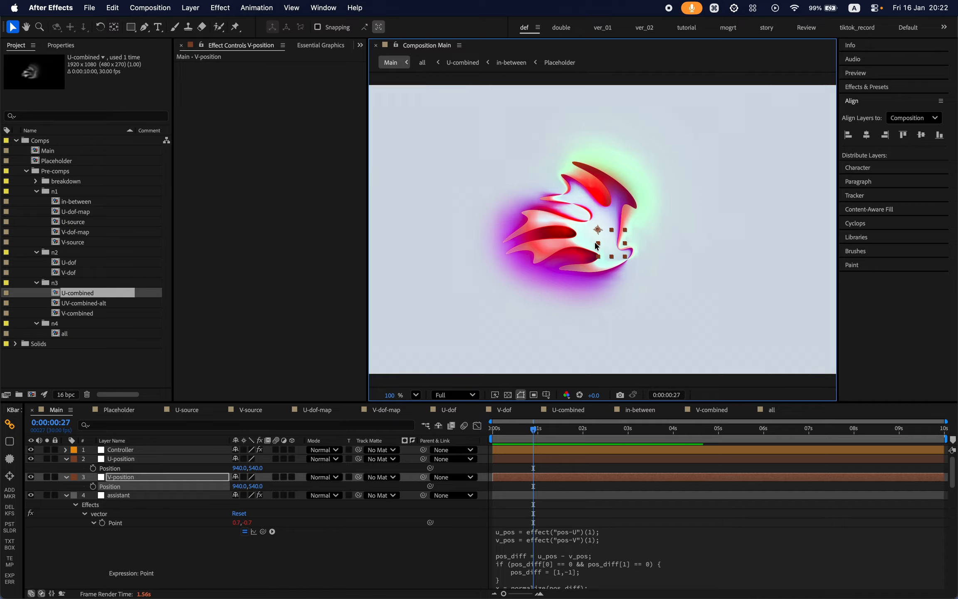
left_click(170, 449)
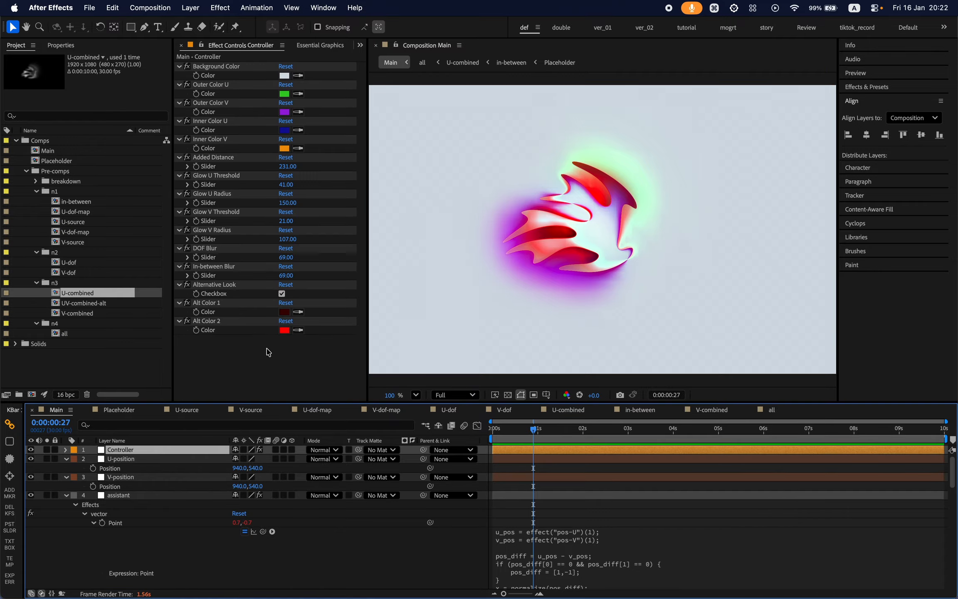
left_click(282, 293)
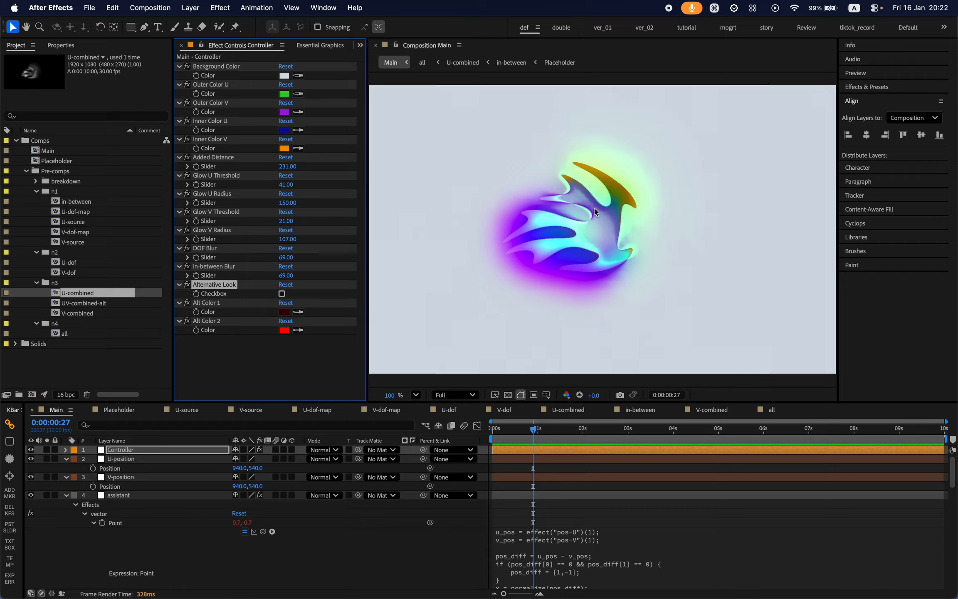
Show the two anti-artifact blur layers, sharpen and noise in the all comp for comparison, and hide them again
left_click(773, 410)
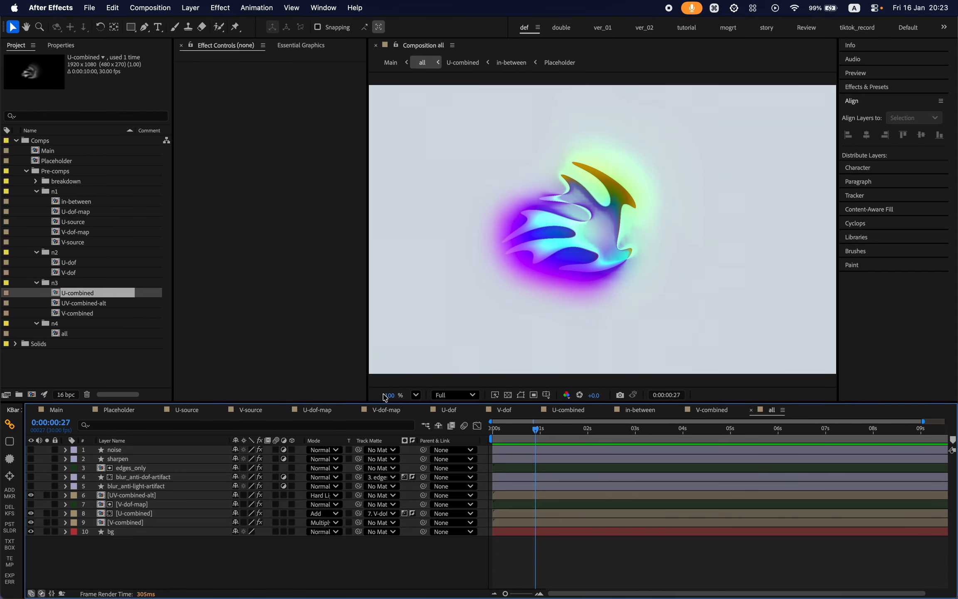
left_click(31, 485)
left_click(31, 477)
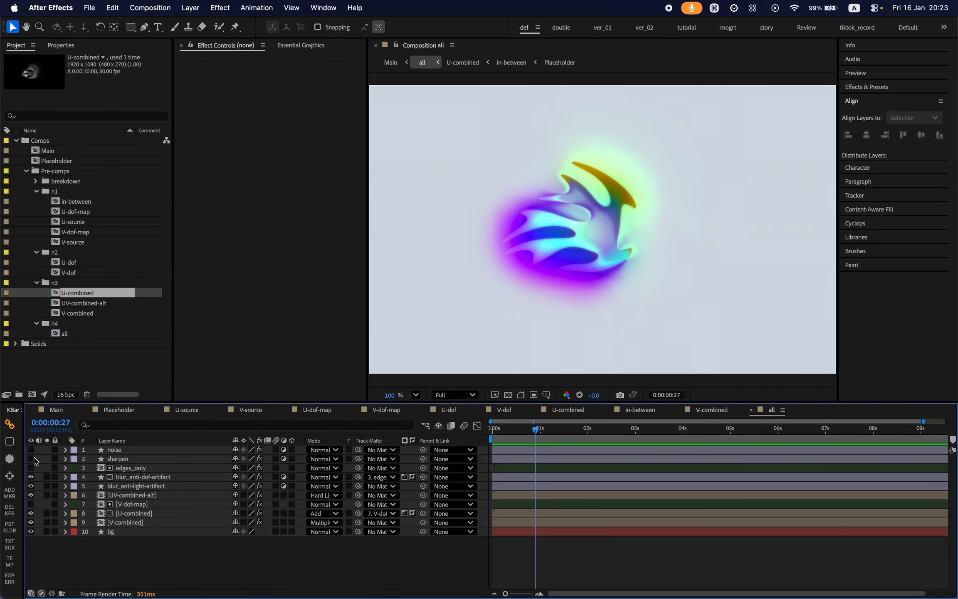
left_click(31, 459)
left_click(31, 450)
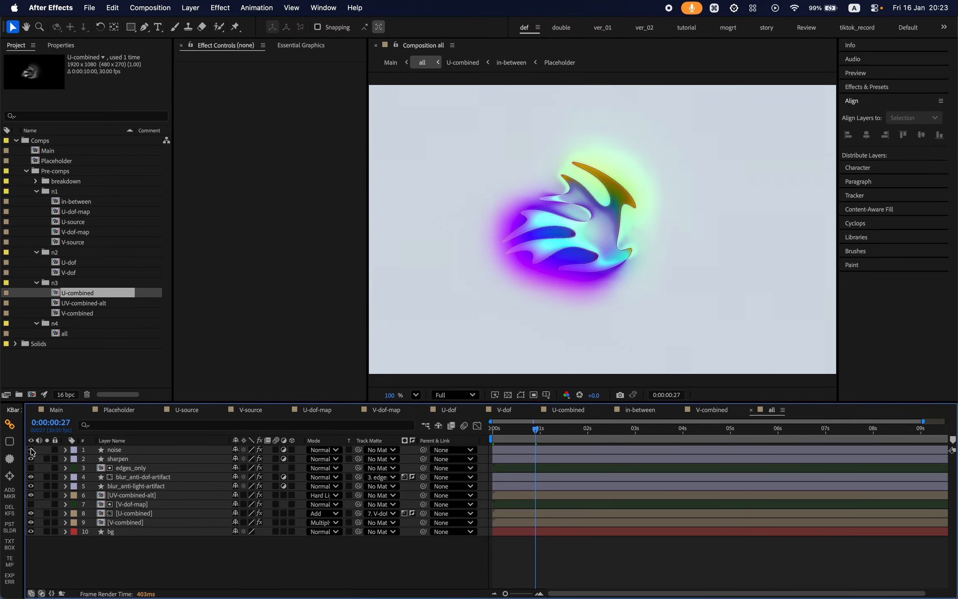
left_click_drag(31, 449, 32, 487)
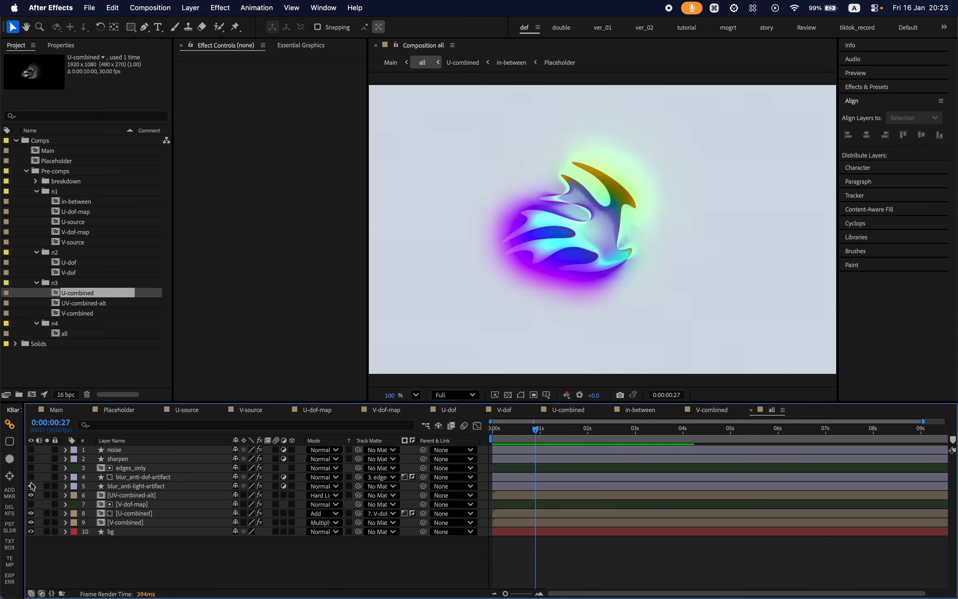
Return to the Main comp and re-enable the Controller's Alternative Look
left_click(63, 412)
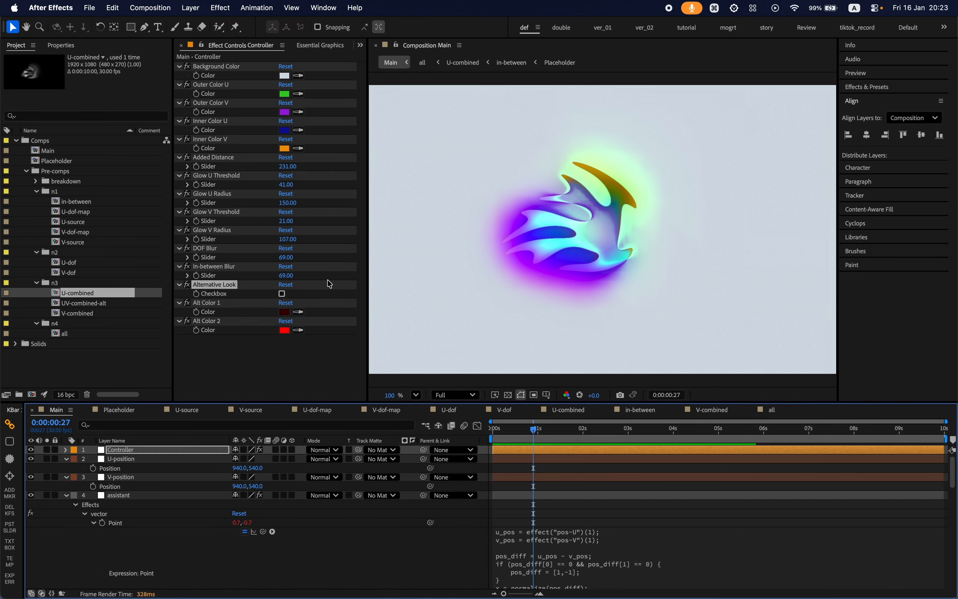
left_click(281, 294)
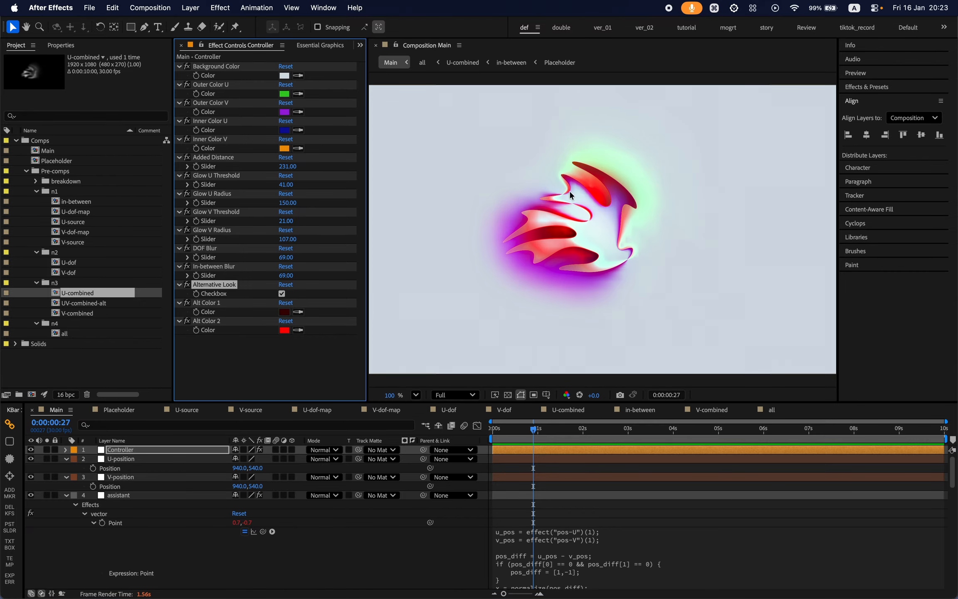
Try blue (300CEA) for the Controller's Alt Color 1
left_click(218, 303)
left_click(285, 312)
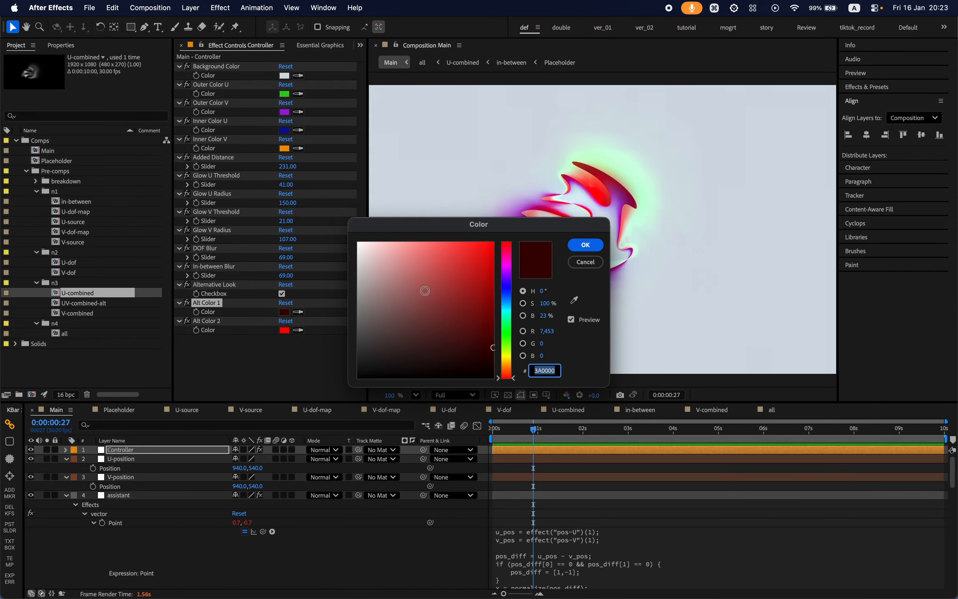
left_click_drag(480, 227, 460, 278)
left_click(483, 335)
left_click_drag(453, 326, 458, 322)
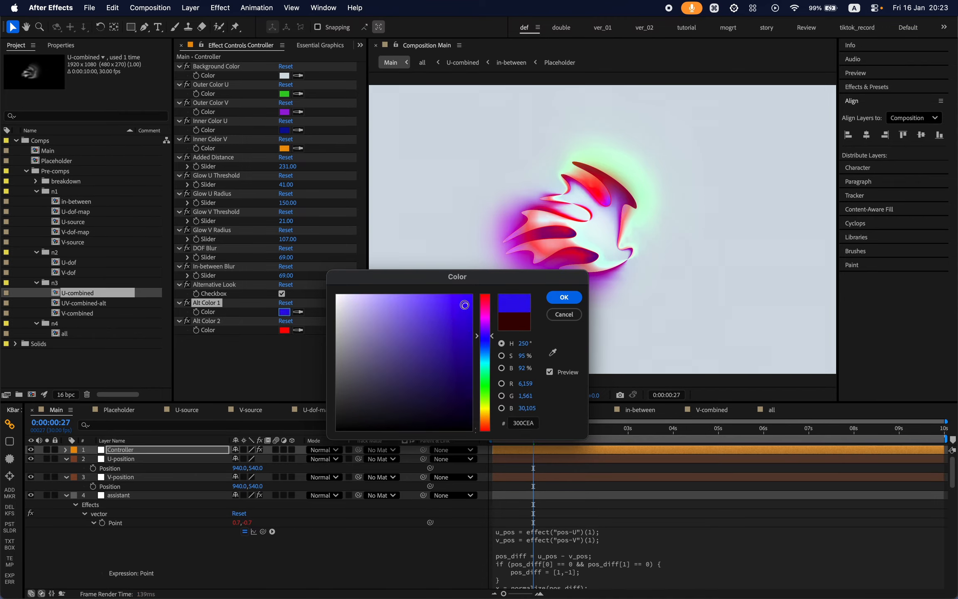
left_click(564, 297)
Try another colour for the Controller's Alt Color 2, and undo the changes to both alternative colours
left_click(238, 323)
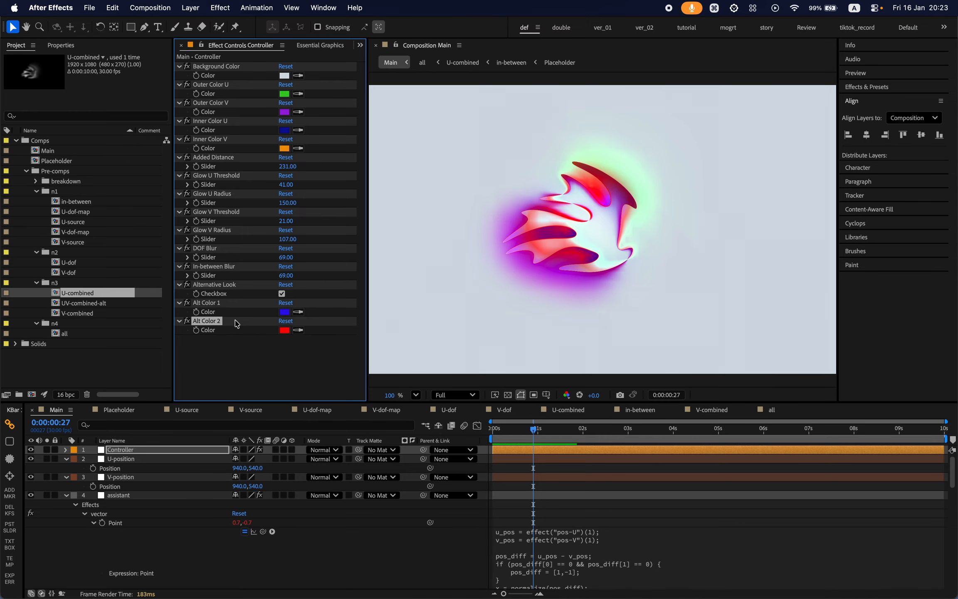
left_click(285, 330)
left_click_drag(506, 227, 463, 309)
left_click_drag(464, 347, 464, 365)
left_click(542, 344)
key("super+z")
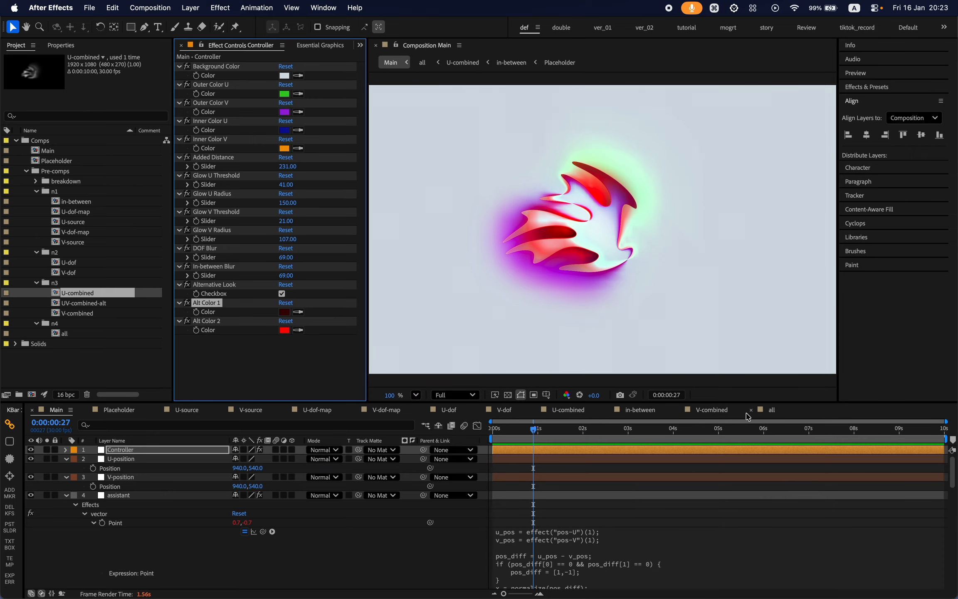
Inspect the UV-combined-alt layer's effects in the all comp, and open the UV-combined-alt comp to examine its layers
left_click(772, 409)
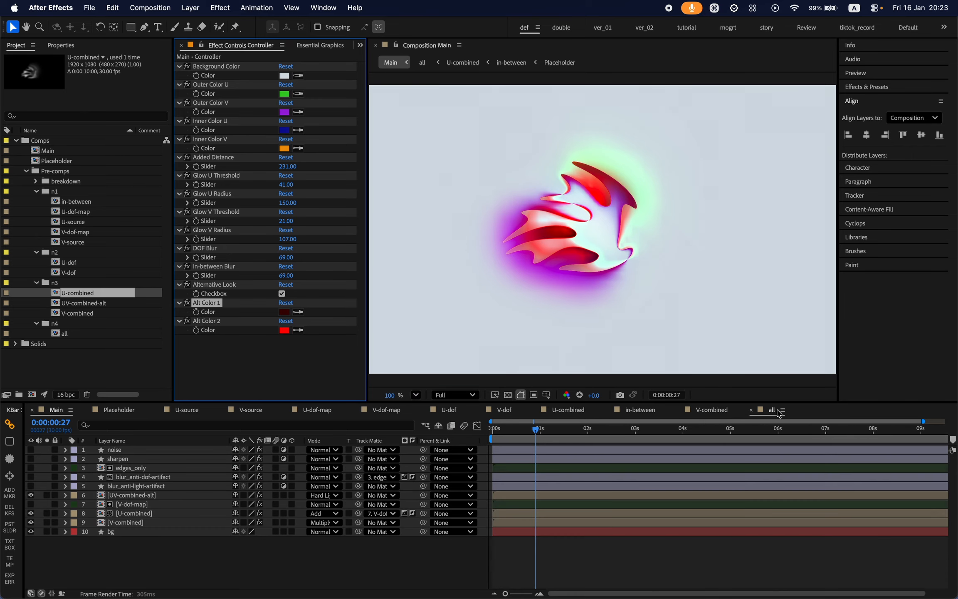
left_click(140, 495)
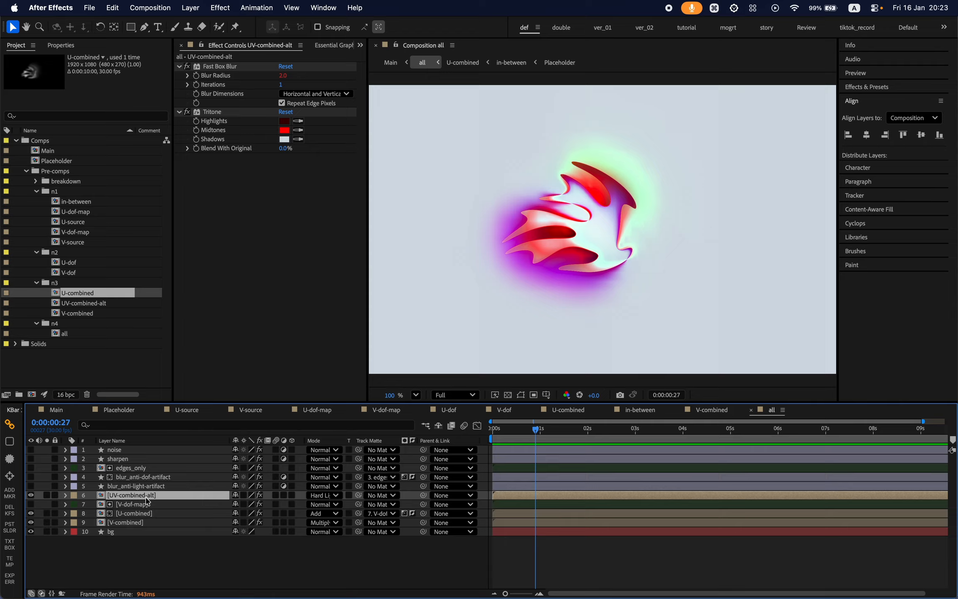
double_click(80, 304)
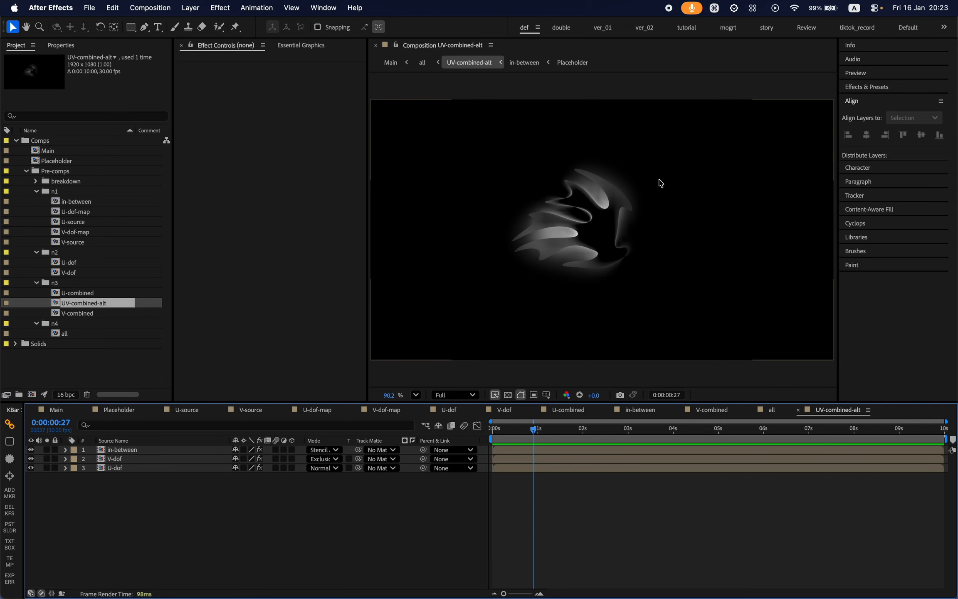
Inspect the Levels effects of the V-dof and U-dof layers in UV-combined-alt, briefly soloing V-dof
left_click(125, 458)
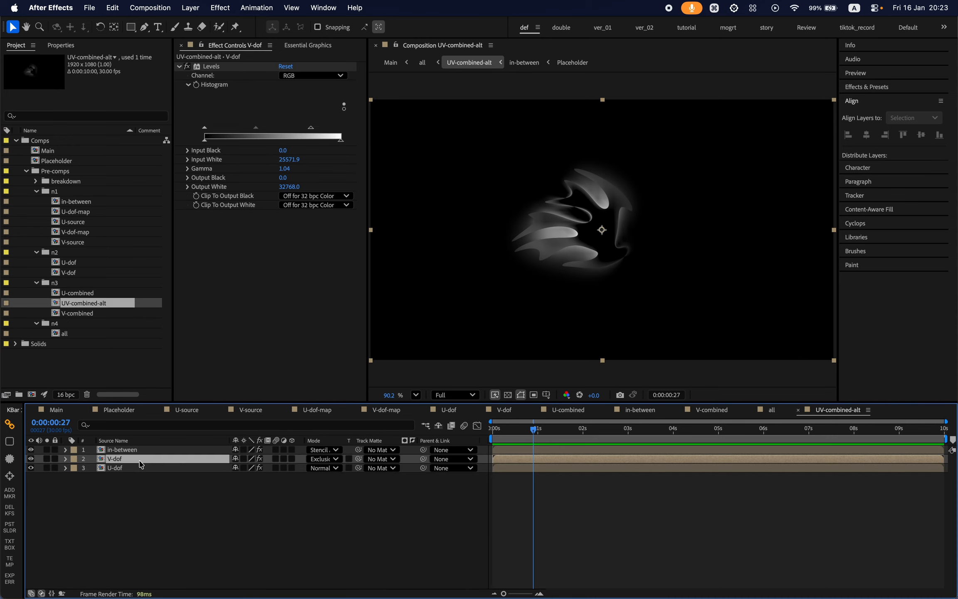
left_click(124, 468)
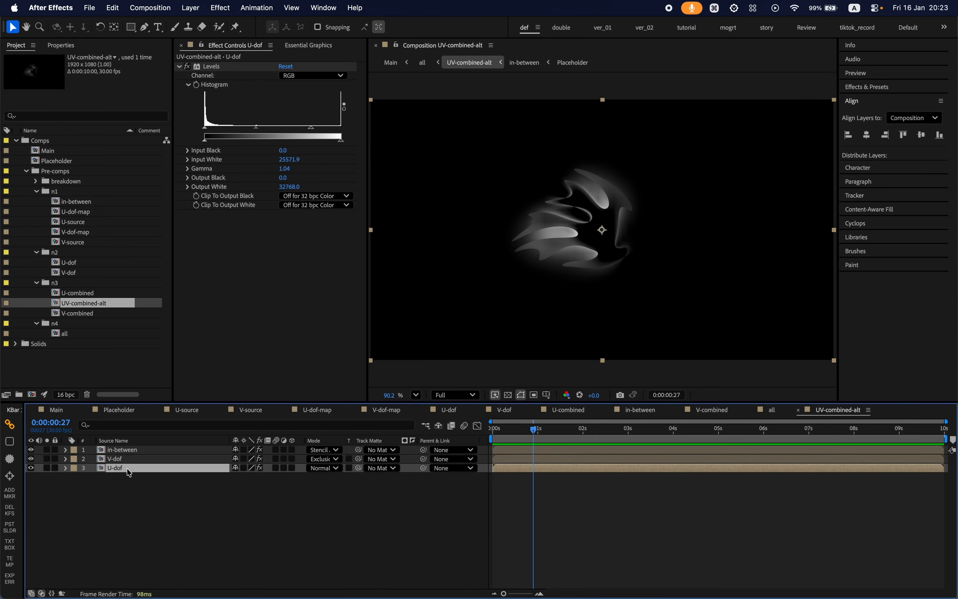
left_click(46, 459)
left_click(46, 459)
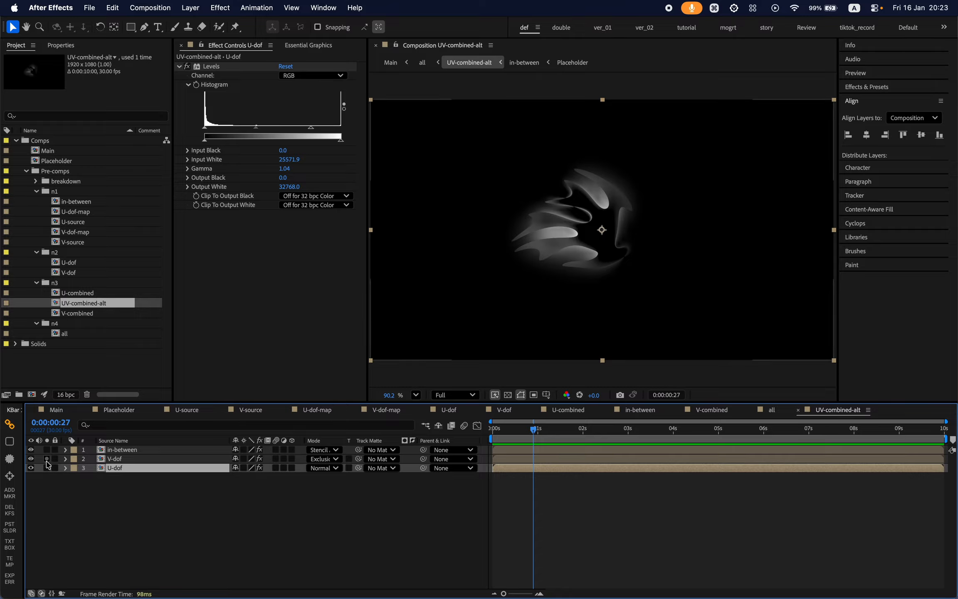
left_click(47, 459)
left_click(47, 459)
Examine the in-between layer's Levels effect and its soloed view, open its source comp, and return to UV-combined-alt
left_click(124, 451)
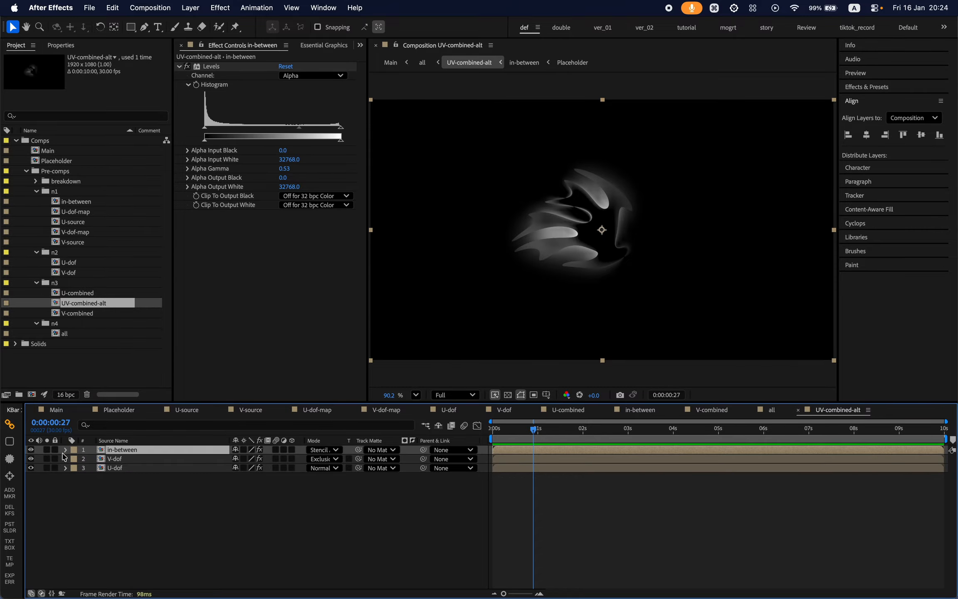
left_click(47, 449)
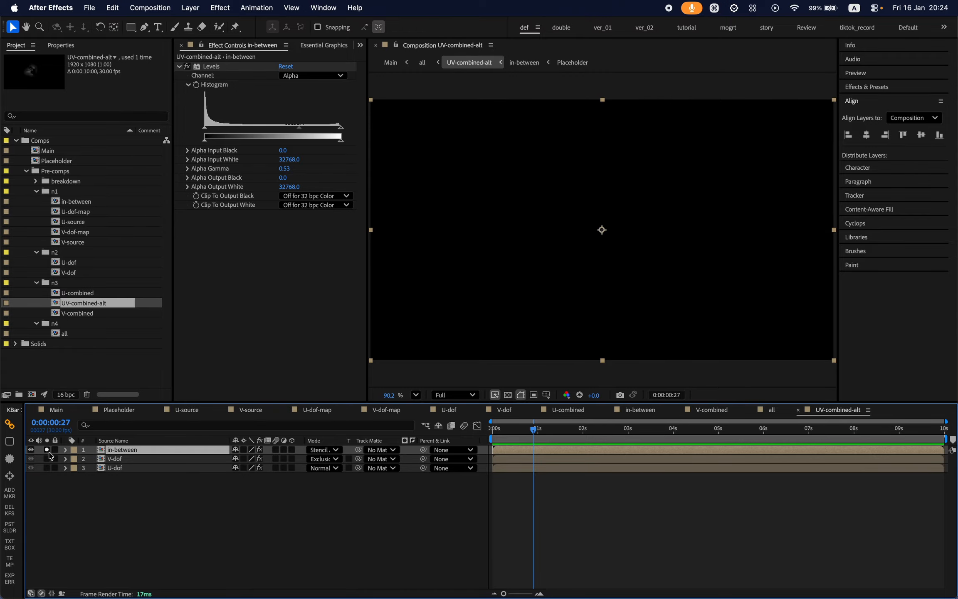
left_click(47, 450)
left_click(46, 450)
left_click(47, 450)
double_click(115, 453)
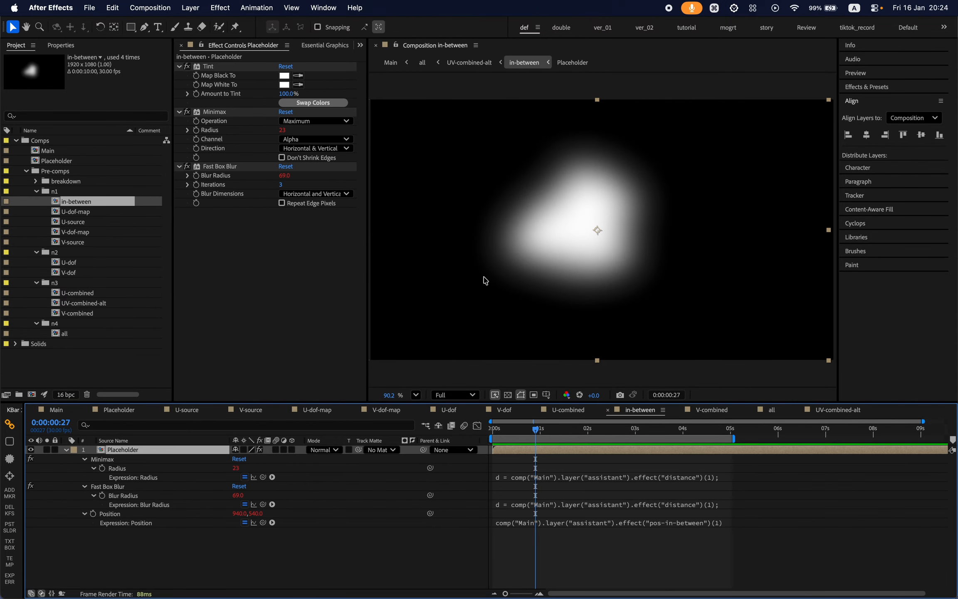
key("shift+Escape")
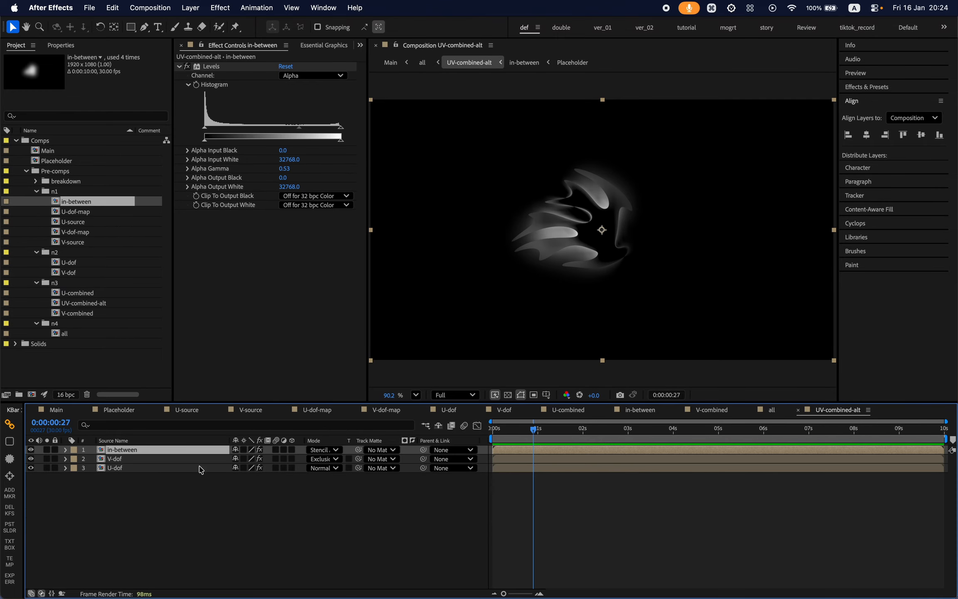
In the all comp, examine the UV-combined-alt layer's Tritone effect and blending mode, comparing the image with that layer hidden and shown
left_click(63, 416)
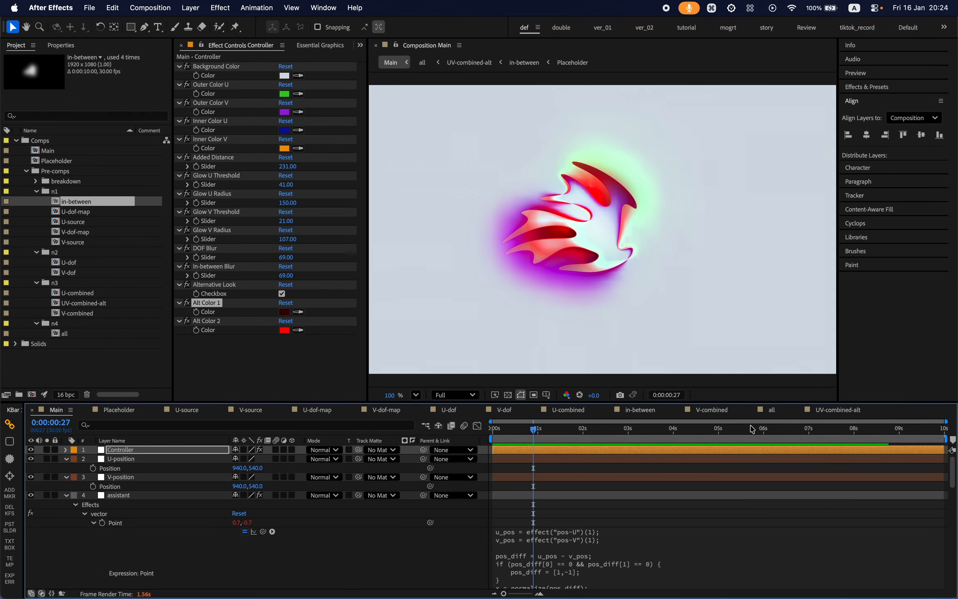
left_click(772, 410)
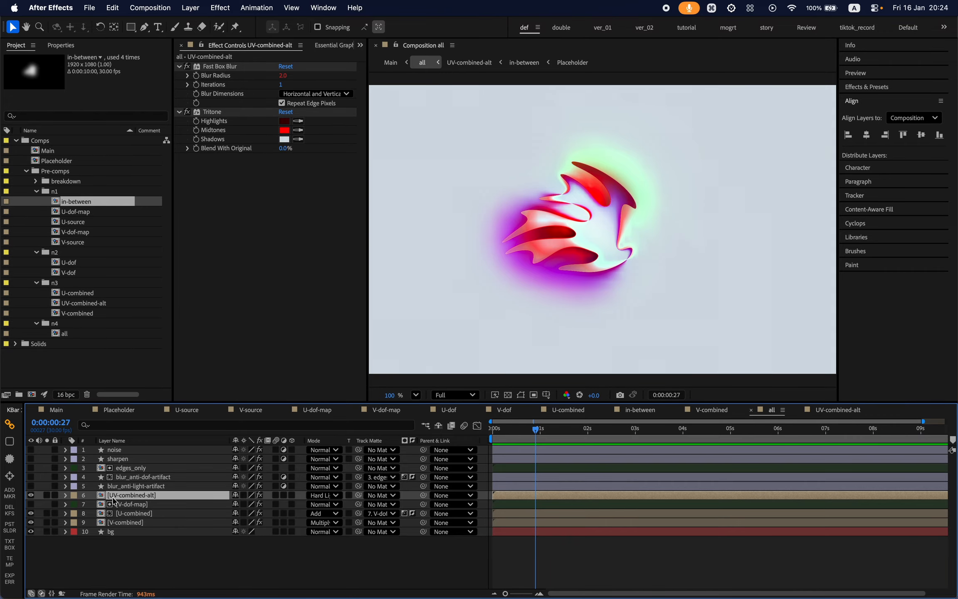
left_click(218, 112)
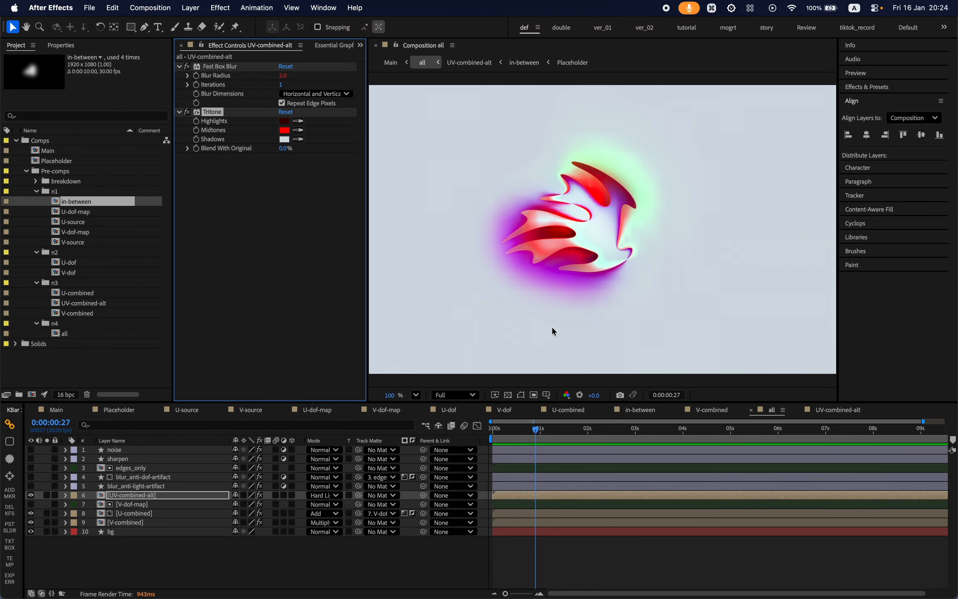
left_click(30, 495)
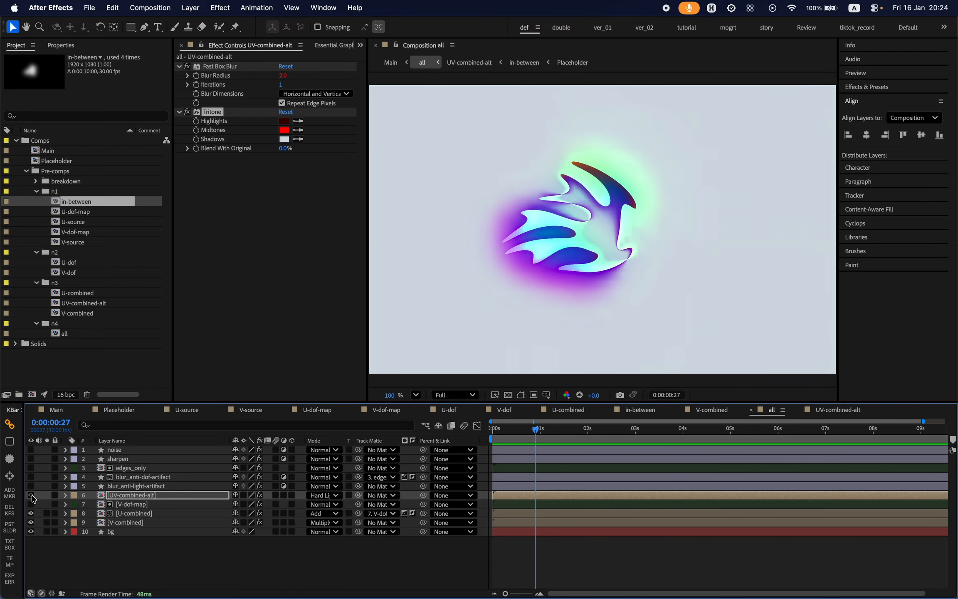
left_click(31, 494)
left_click(335, 495)
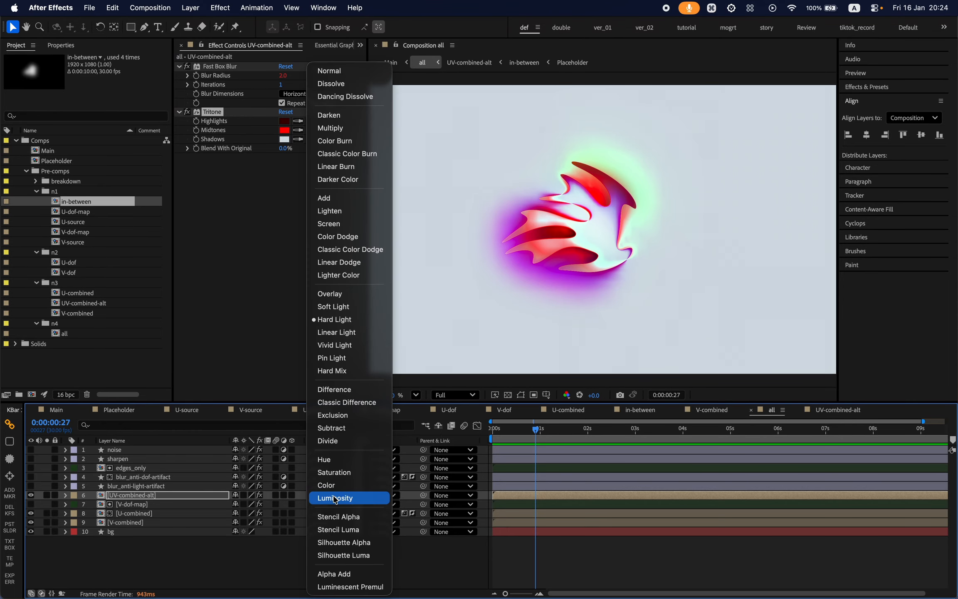
left_click(240, 343)
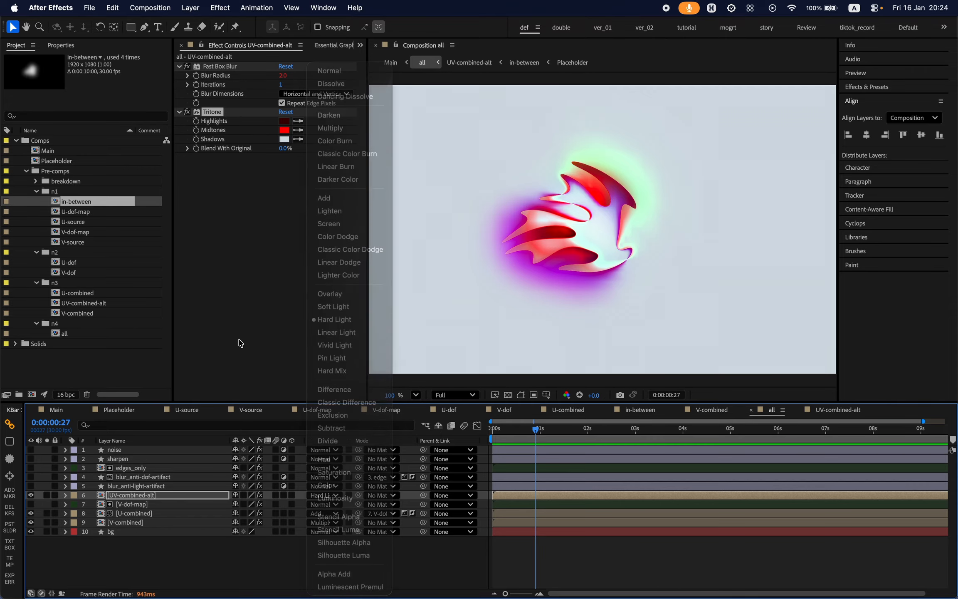
left_click(238, 574)
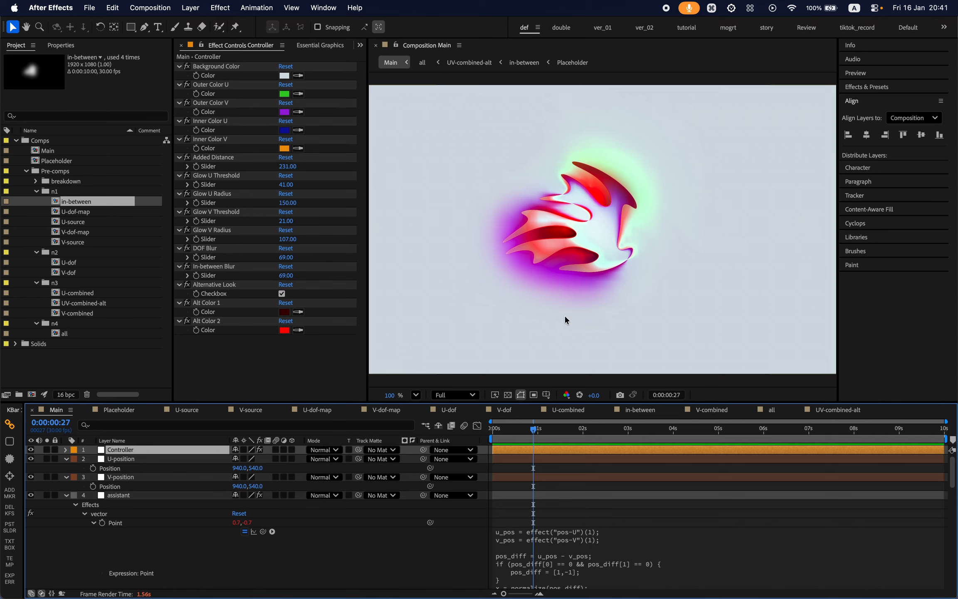
Set the Main comp's preview resolution to Quarter, and try a higher DOF Blur on the Controller before setting it to 42
left_click(465, 395)
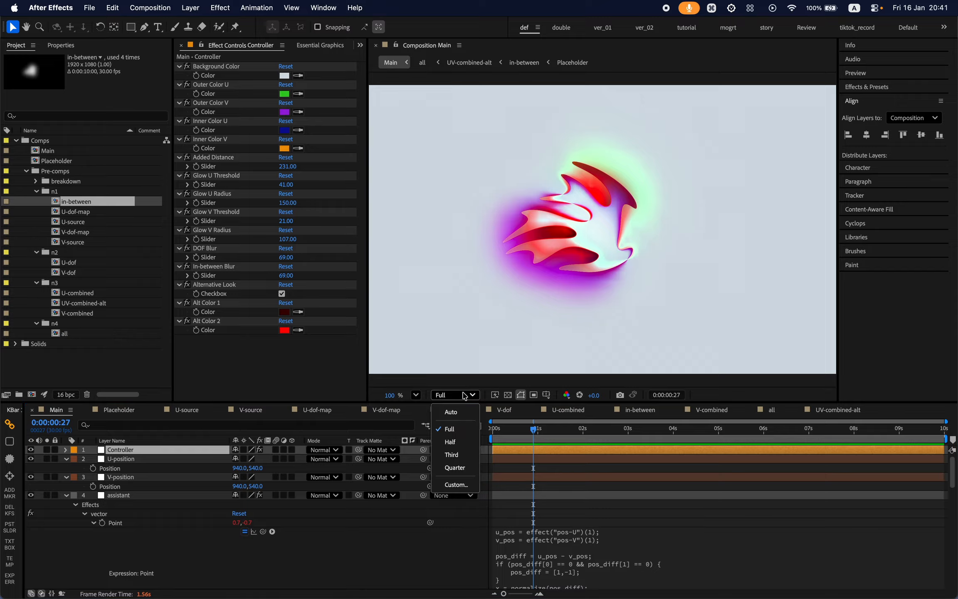
left_click(462, 475)
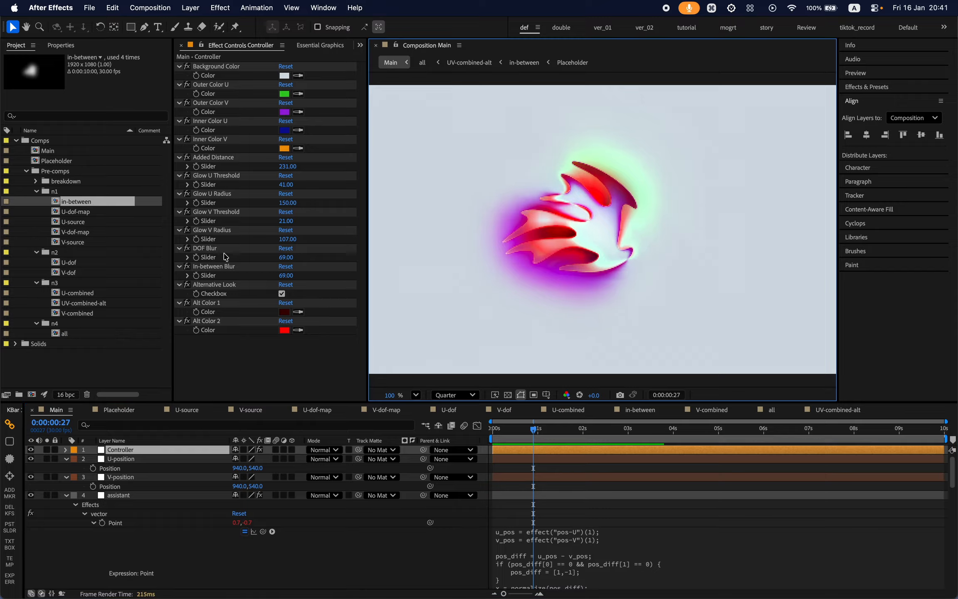
left_click(212, 248)
left_click_drag(286, 257, 325, 257)
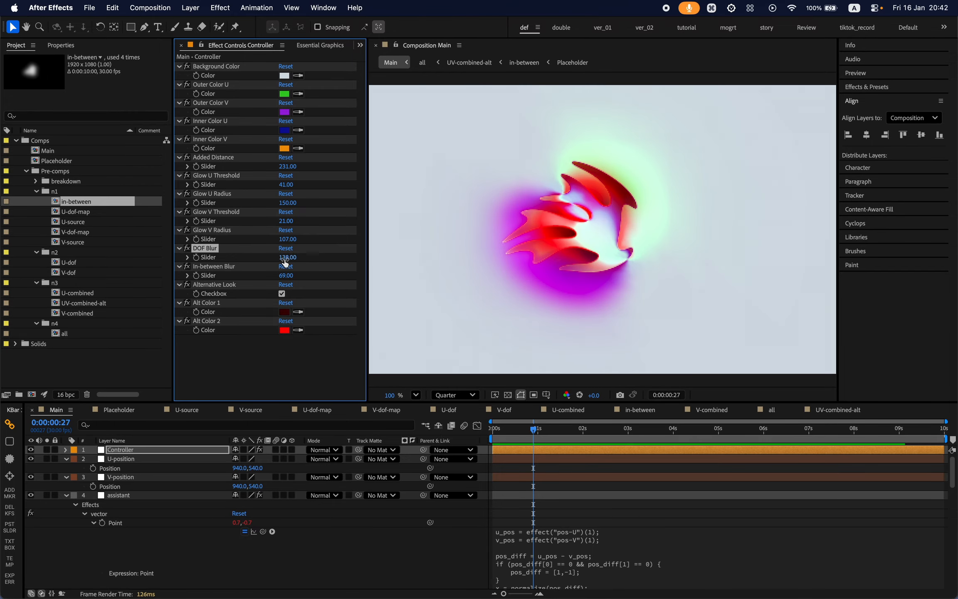
left_click_drag(277, 259, 233, 260)
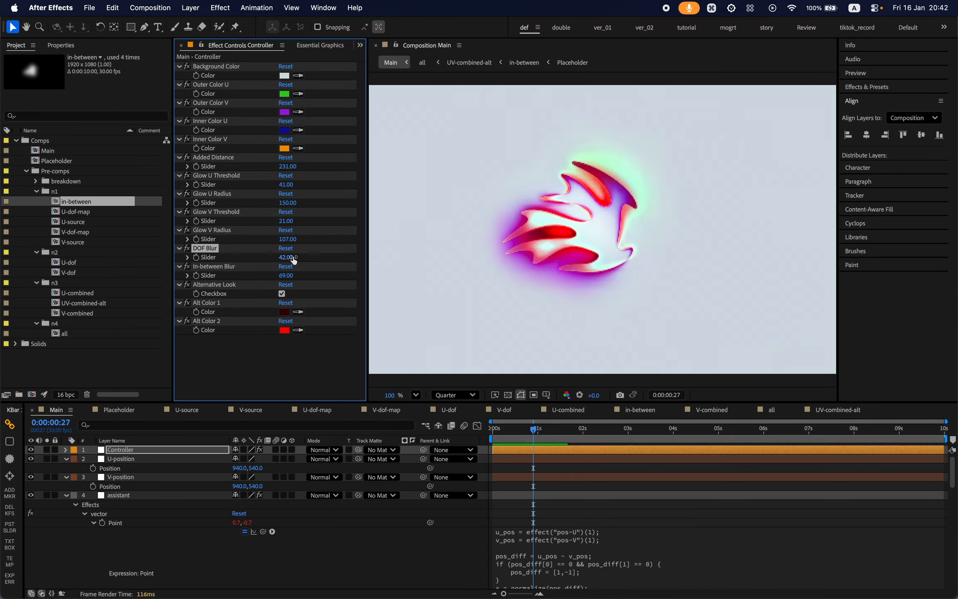
Try 105 for the Controller's In-between Blur, and settle on 100
left_click(278, 277)
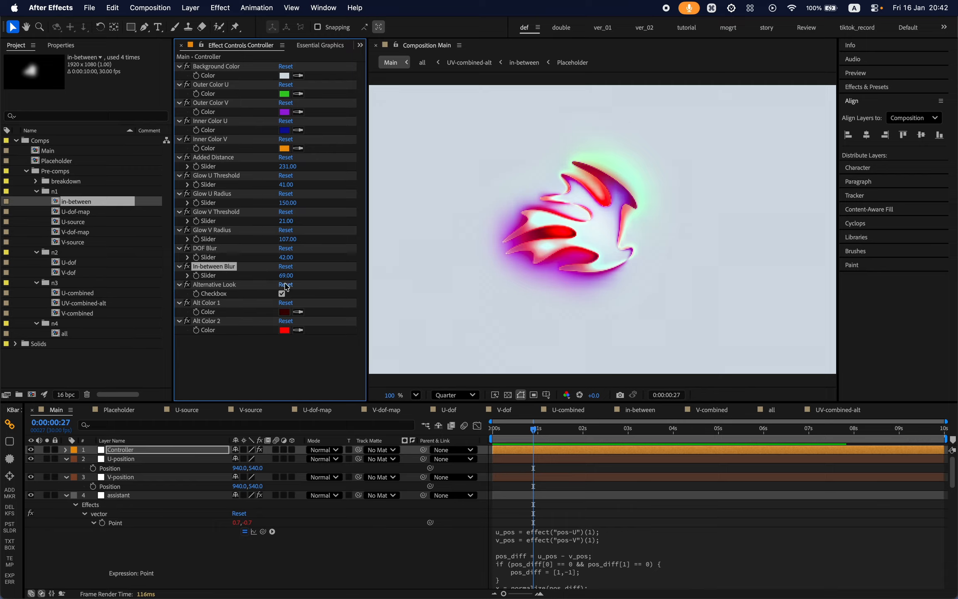
mouse_move(286, 278)
left_mouse_down()
mouse_move(310, 277)
mouse_move(287, 280)
mouse_move(300, 280)
left_mouse_up()
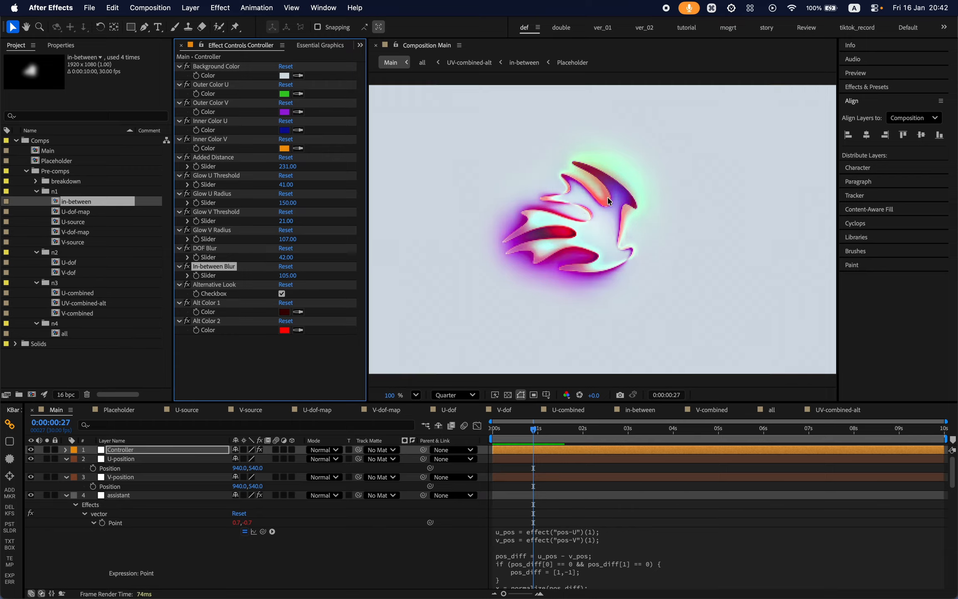
left_click_drag(284, 276, 282, 276)
left_click(267, 386)
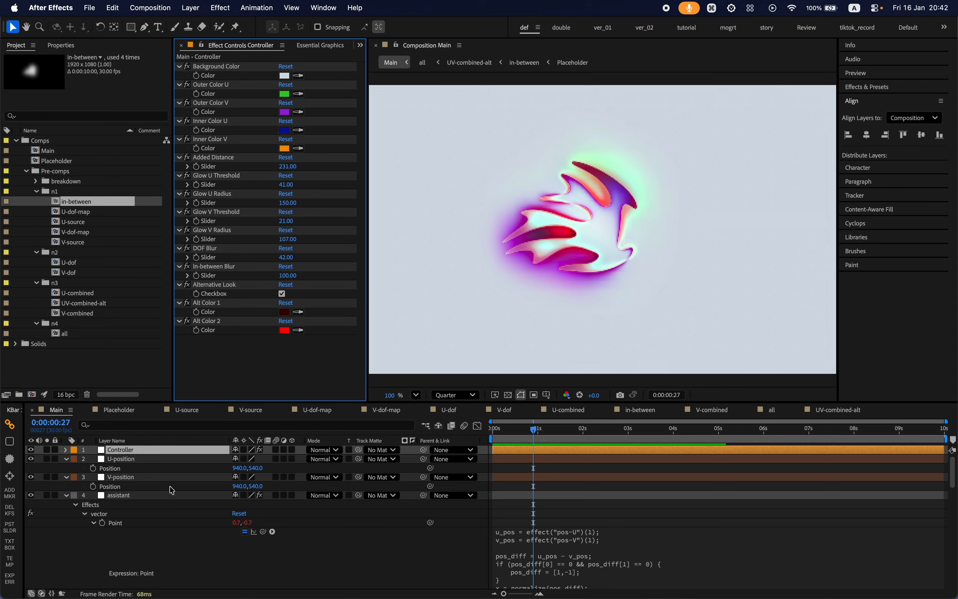
Move the U-position null to about 1298, 502 and the V-position null to about 1296, 504 in the Main comp
left_click(177, 460)
left_click_drag(604, 239, 698, 231)
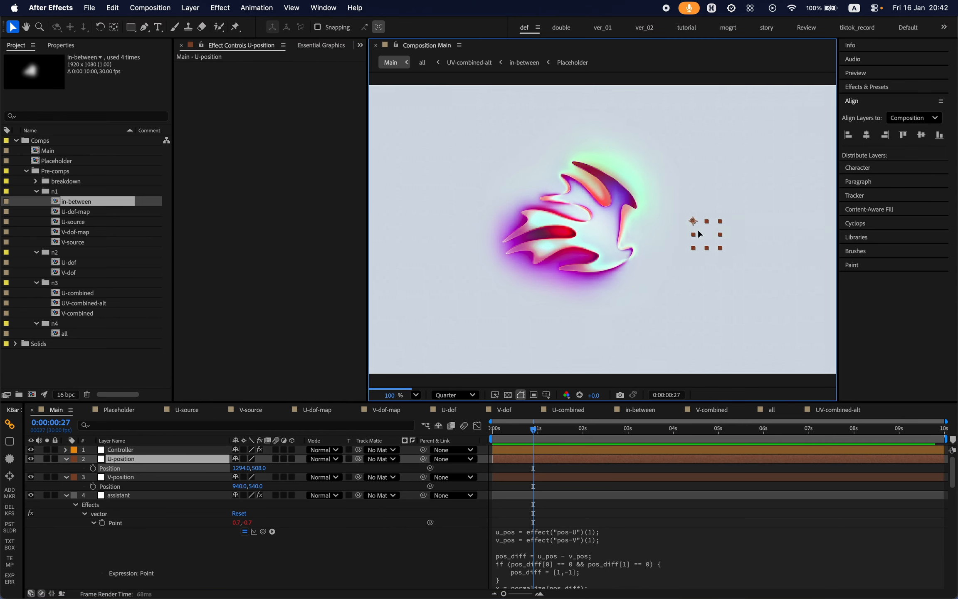
left_click(125, 477)
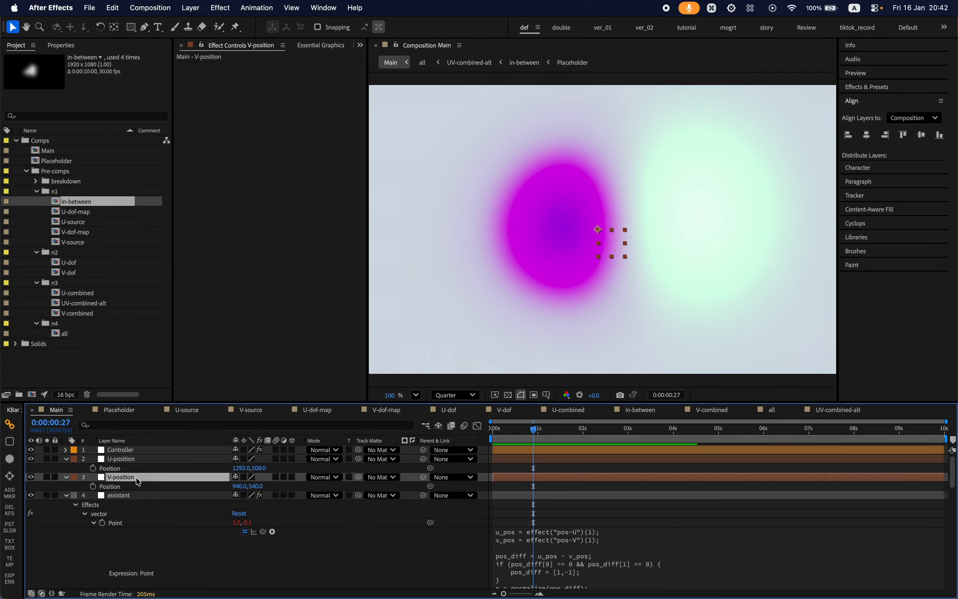
left_click_drag(605, 234, 702, 228)
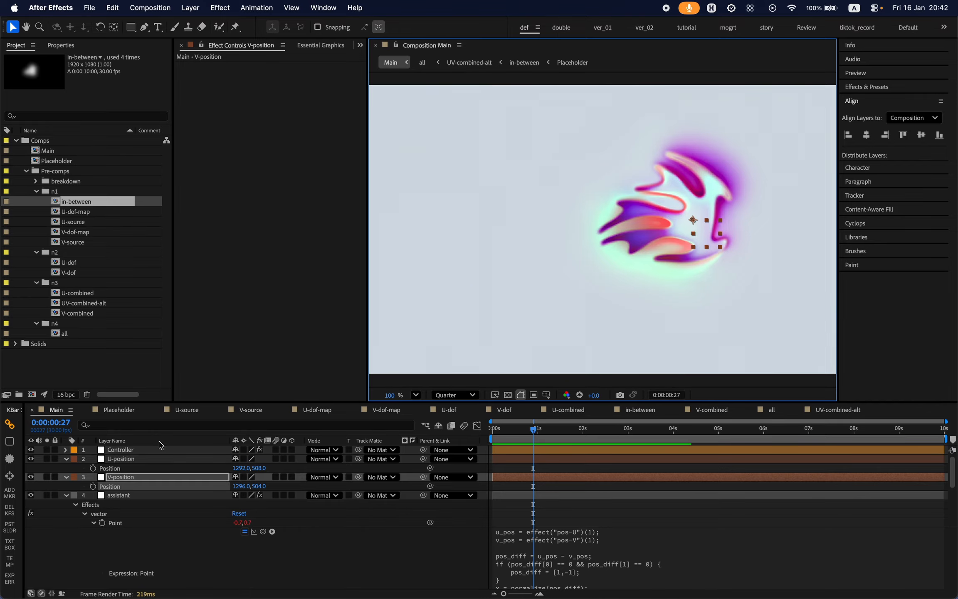
left_click(153, 459)
mouse_move(702, 229)
left_mouse_down()
mouse_move(694, 212)
mouse_move(682, 214)
mouse_move(652, 244)
mouse_move(723, 250)
mouse_move(706, 231)
left_mouse_up()
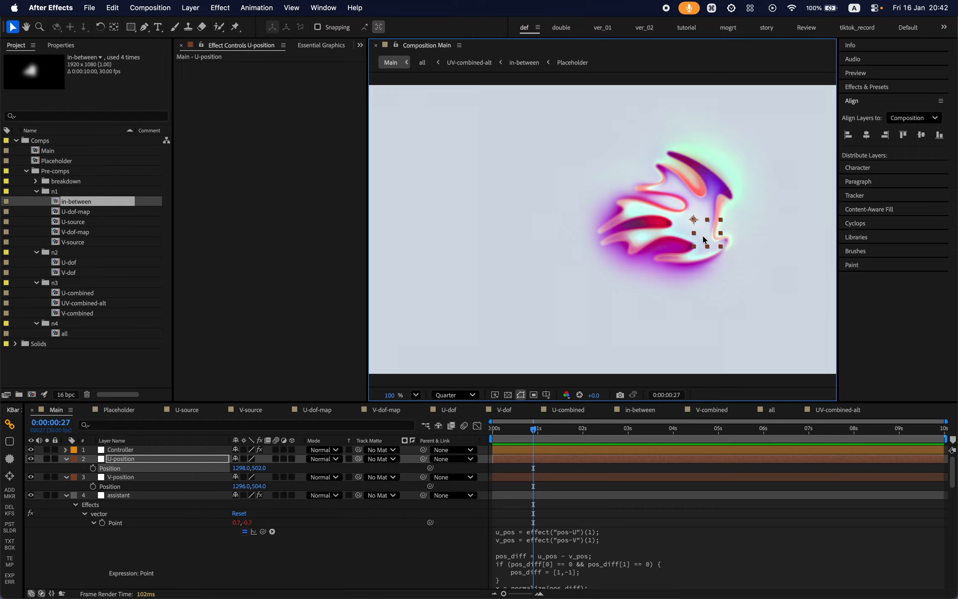
Spread the nulls apart, moving U-position to about 1394, 346 and V-position to about 946, 472, and start repositioning U-position again
left_click_drag(703, 236, 728, 194)
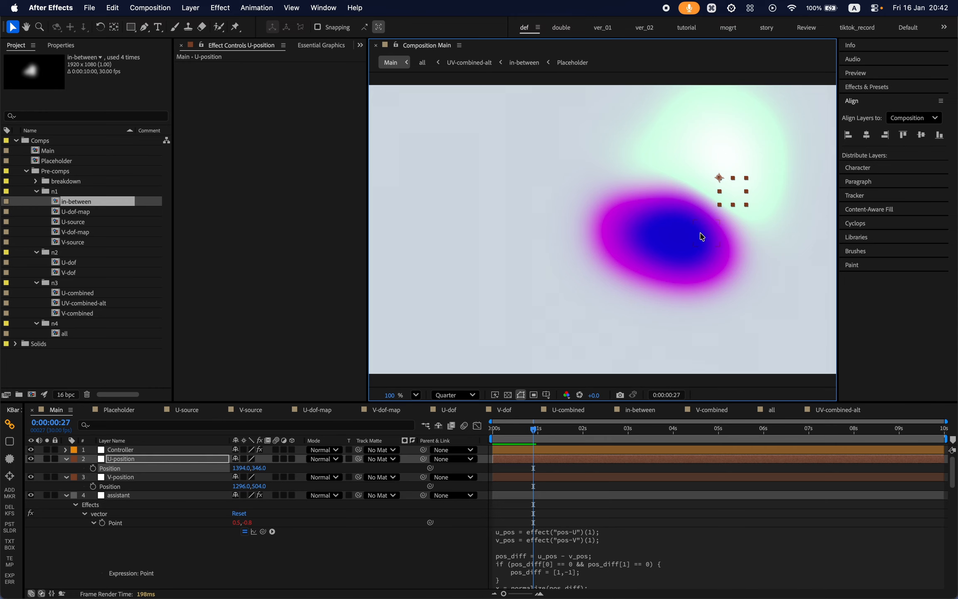
left_click(187, 477)
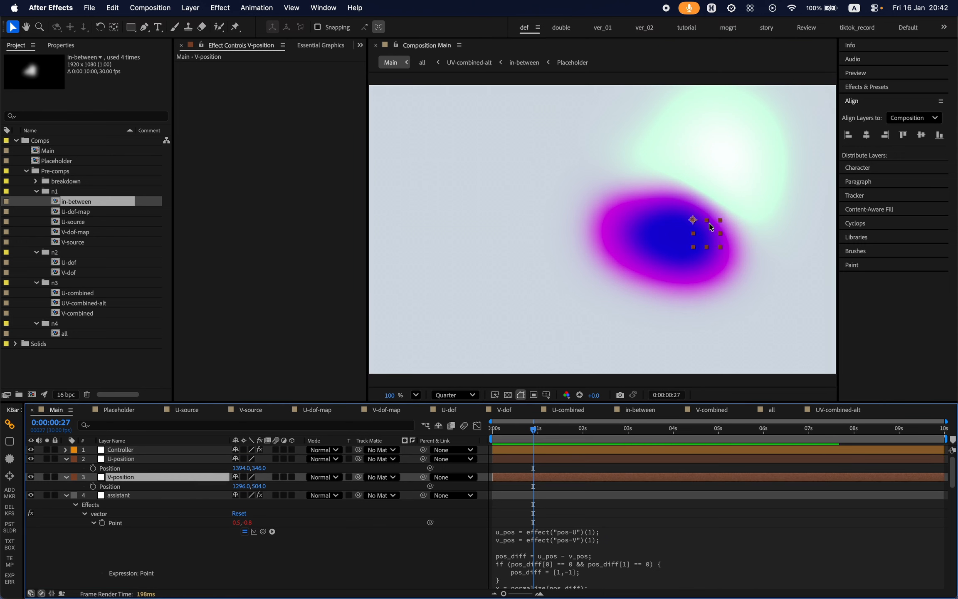
left_click_drag(711, 227, 612, 217)
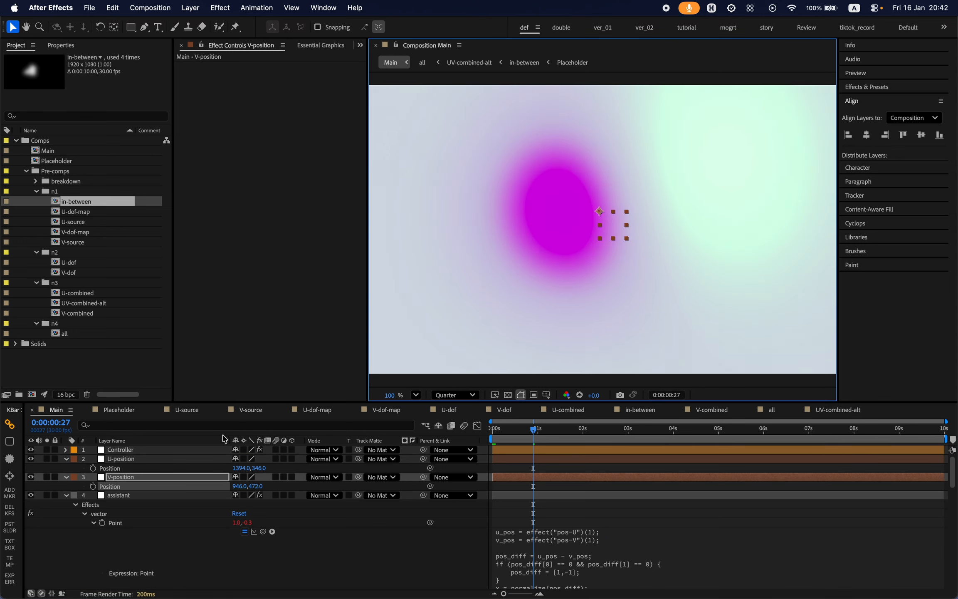
left_click(199, 458)
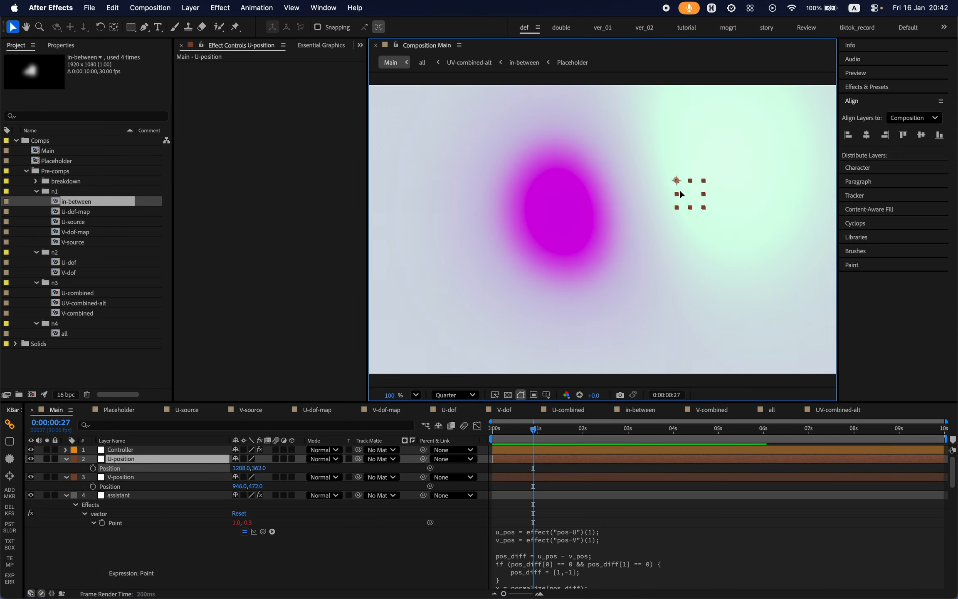